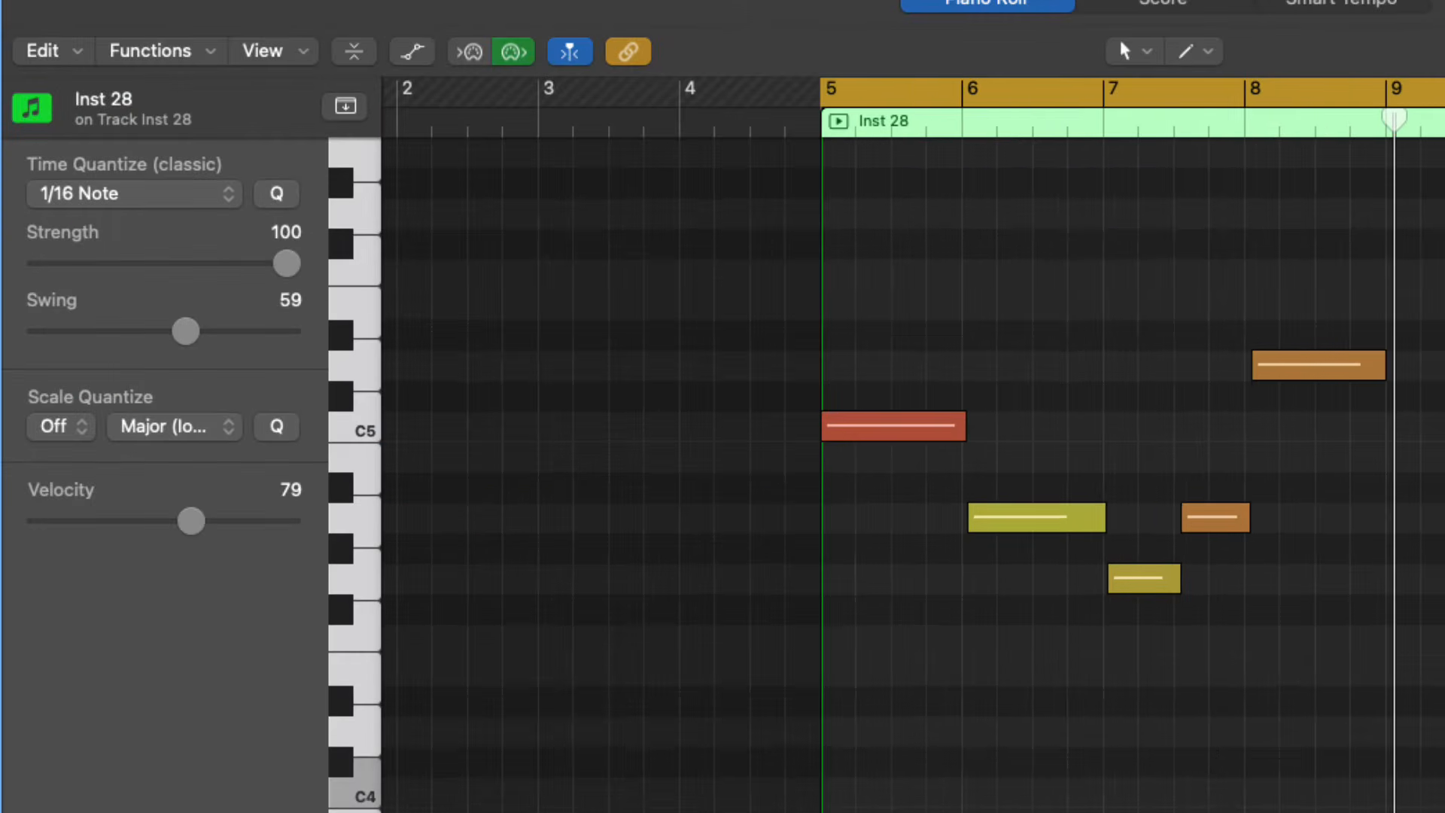
Lower the velocity of the notes around bars 7 and 8 in the Inst 28 region, followed by all its notes
drag(1246, 811, 890, 242)
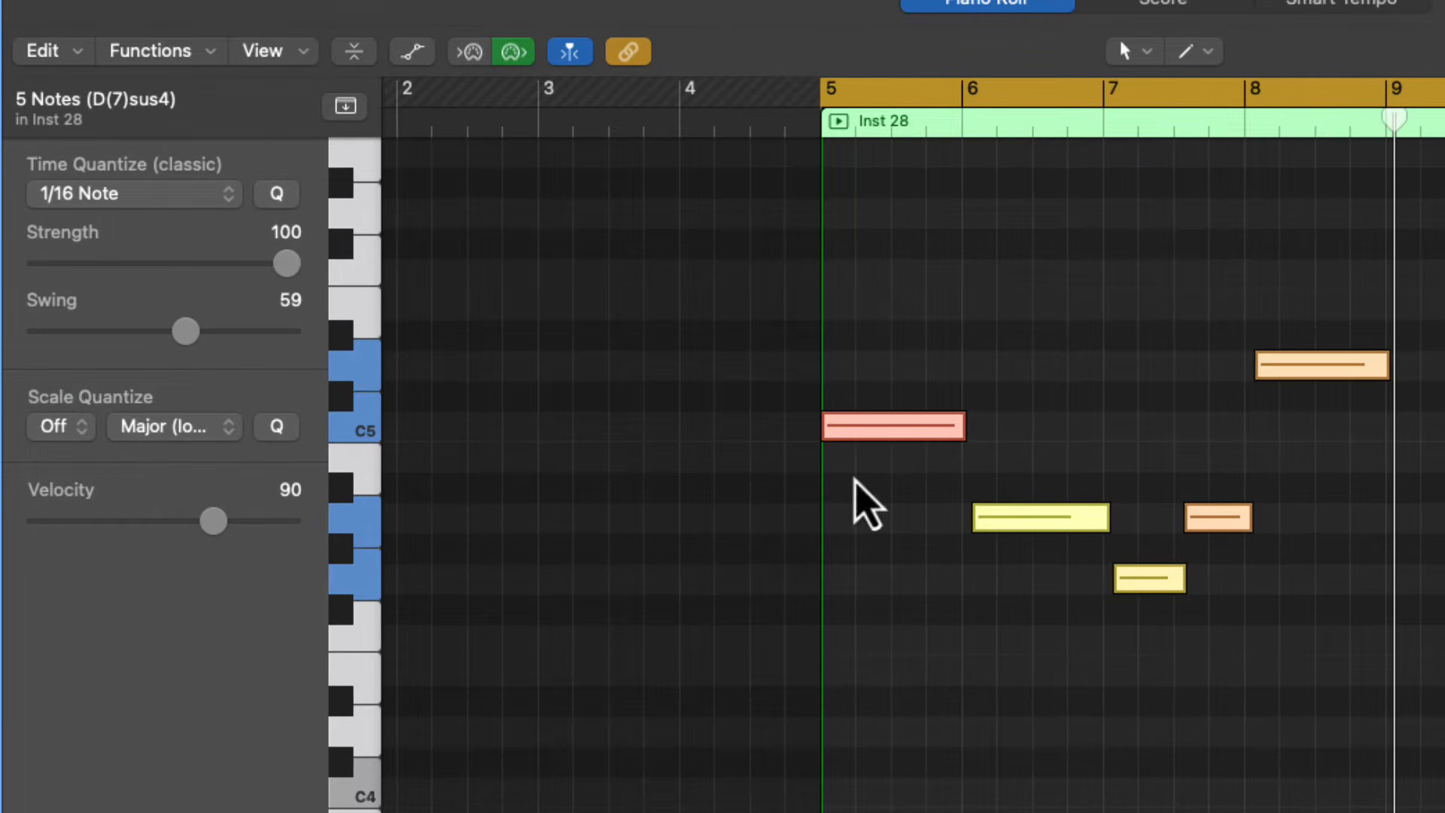
drag(213, 524, 144, 524)
click(420, 564)
key(super+a)
drag(290, 499, 194, 500)
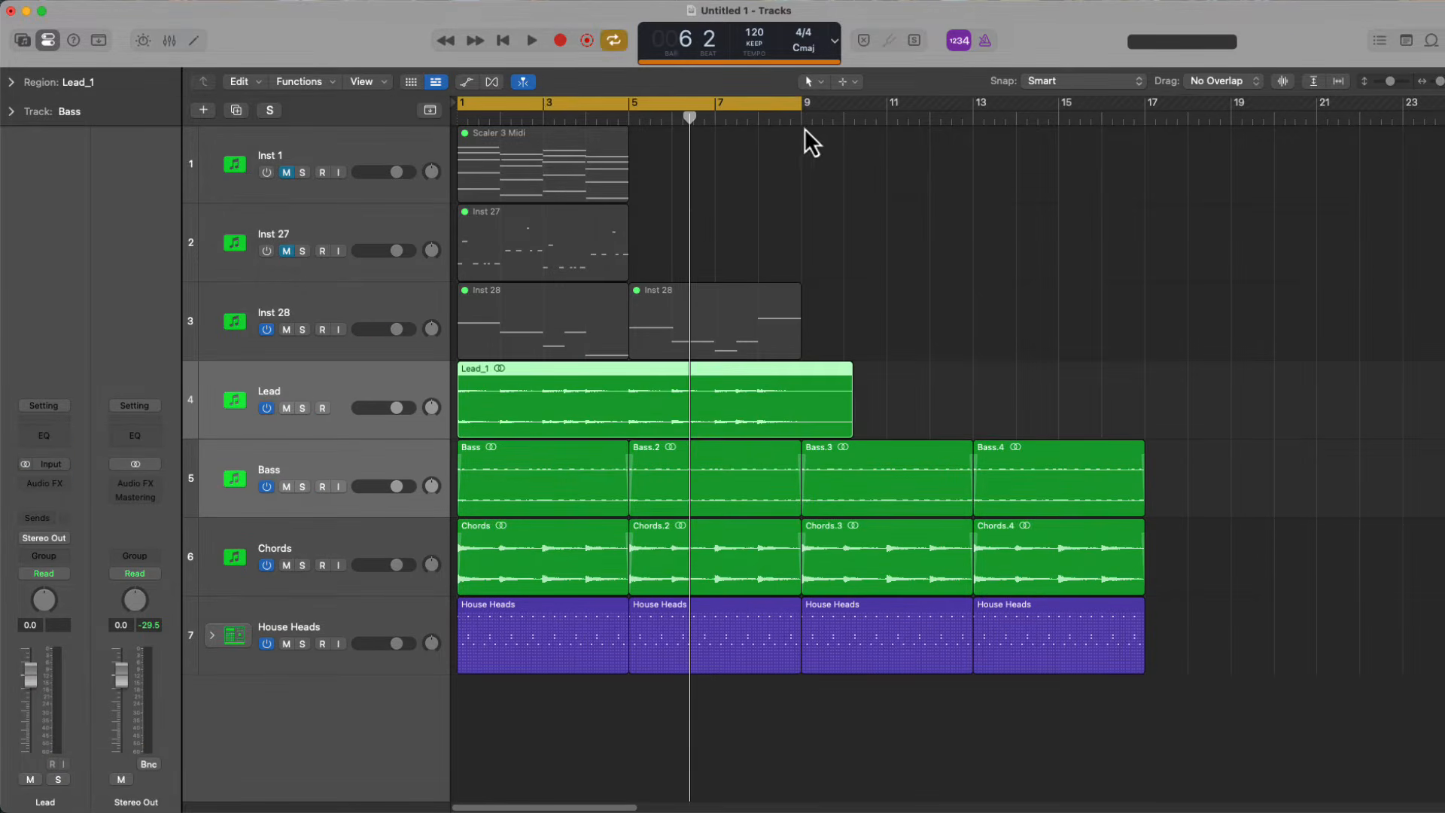
Trim the Lead_1 region so it ends at bar 9 and give it a fade-in of 1
key(super+t)
key(Delete)
click(478, 433)
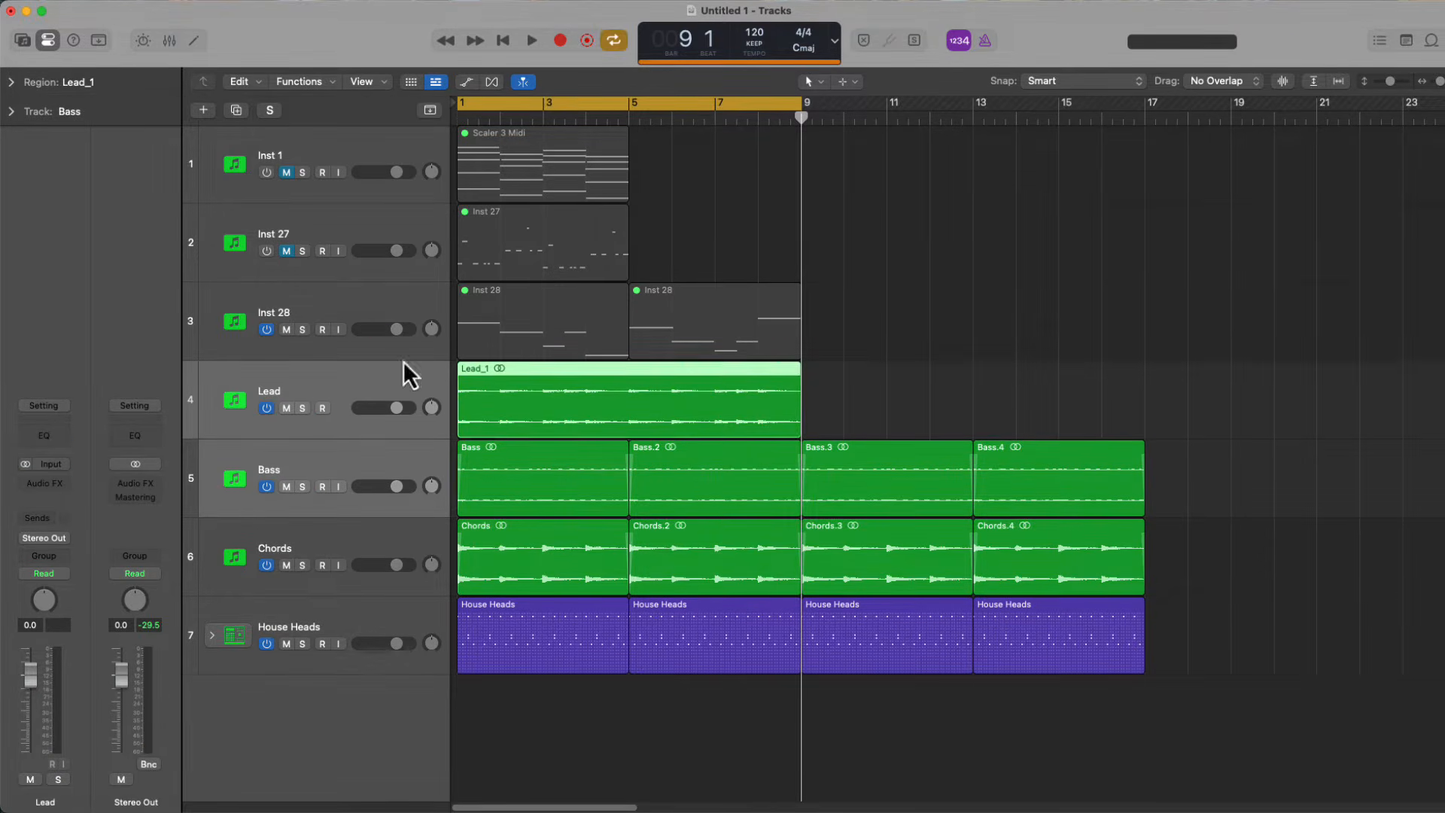
click(18, 89)
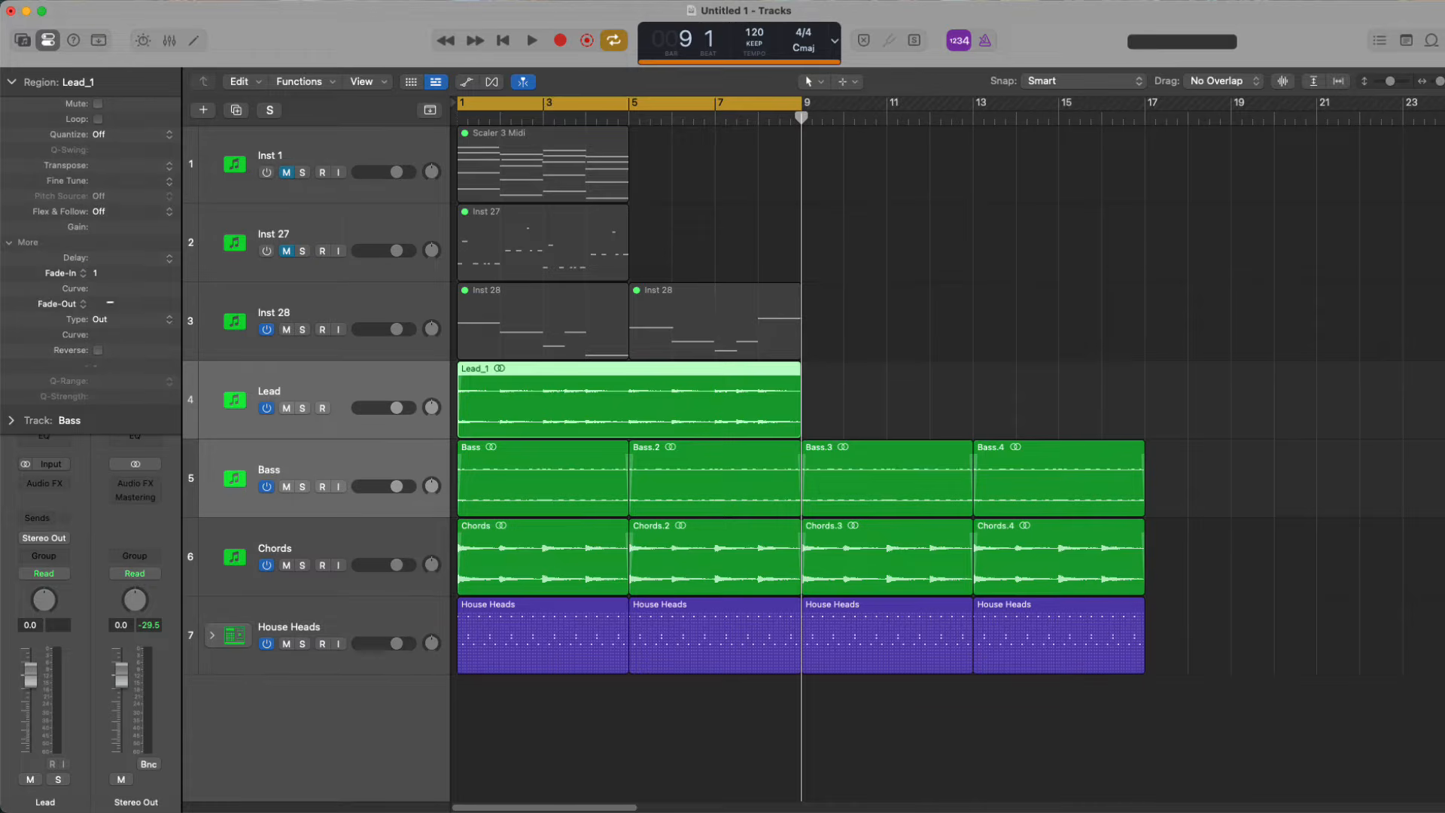
click(923, 341)
click(30, 79)
During playback, shape the Lead track with Channel EQ: 158 Hz low cut, -3.1 dB at 820 Hz and -4.2 dB high shelf at 7900 Hz
key(space)
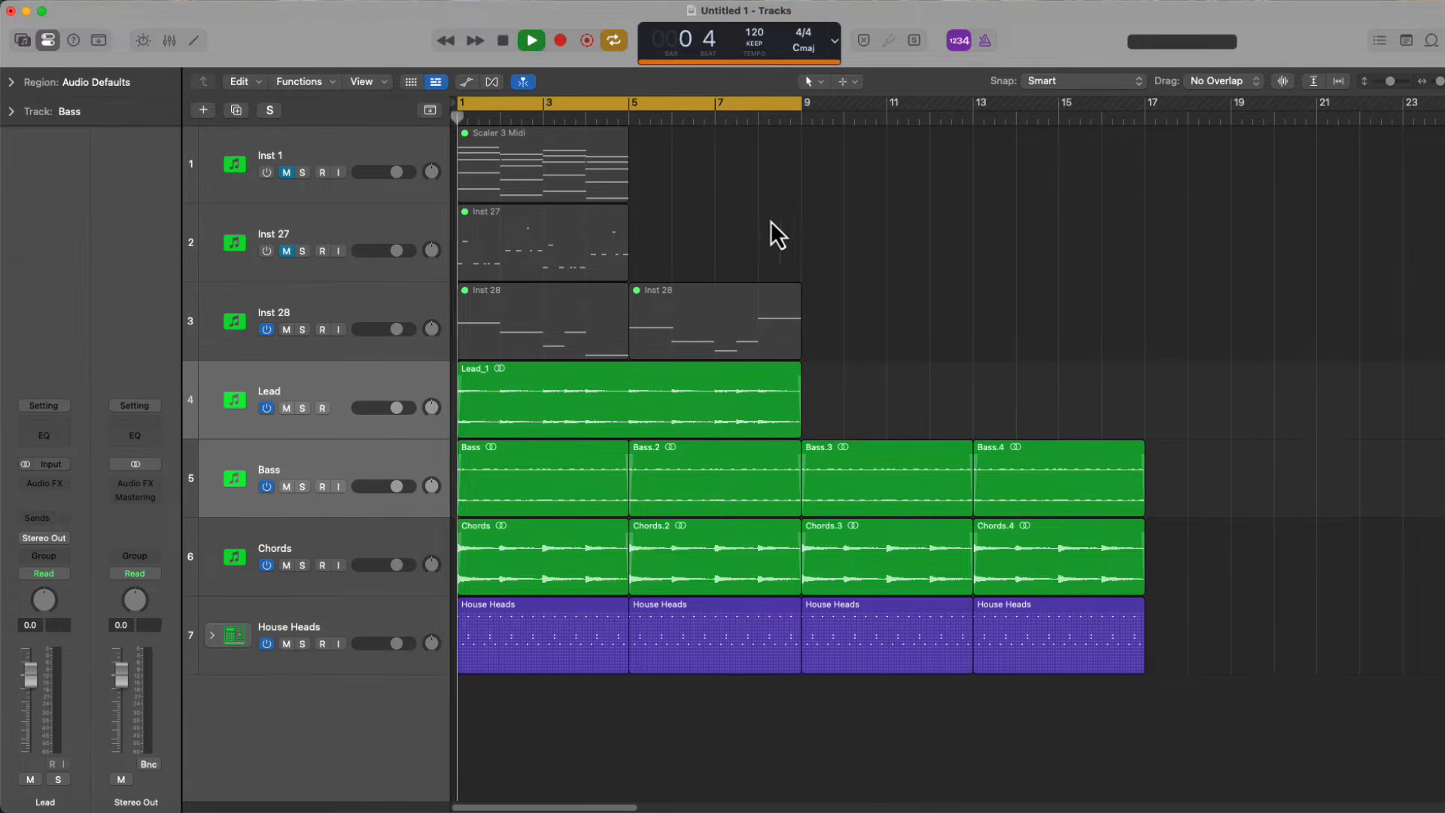
click(360, 387)
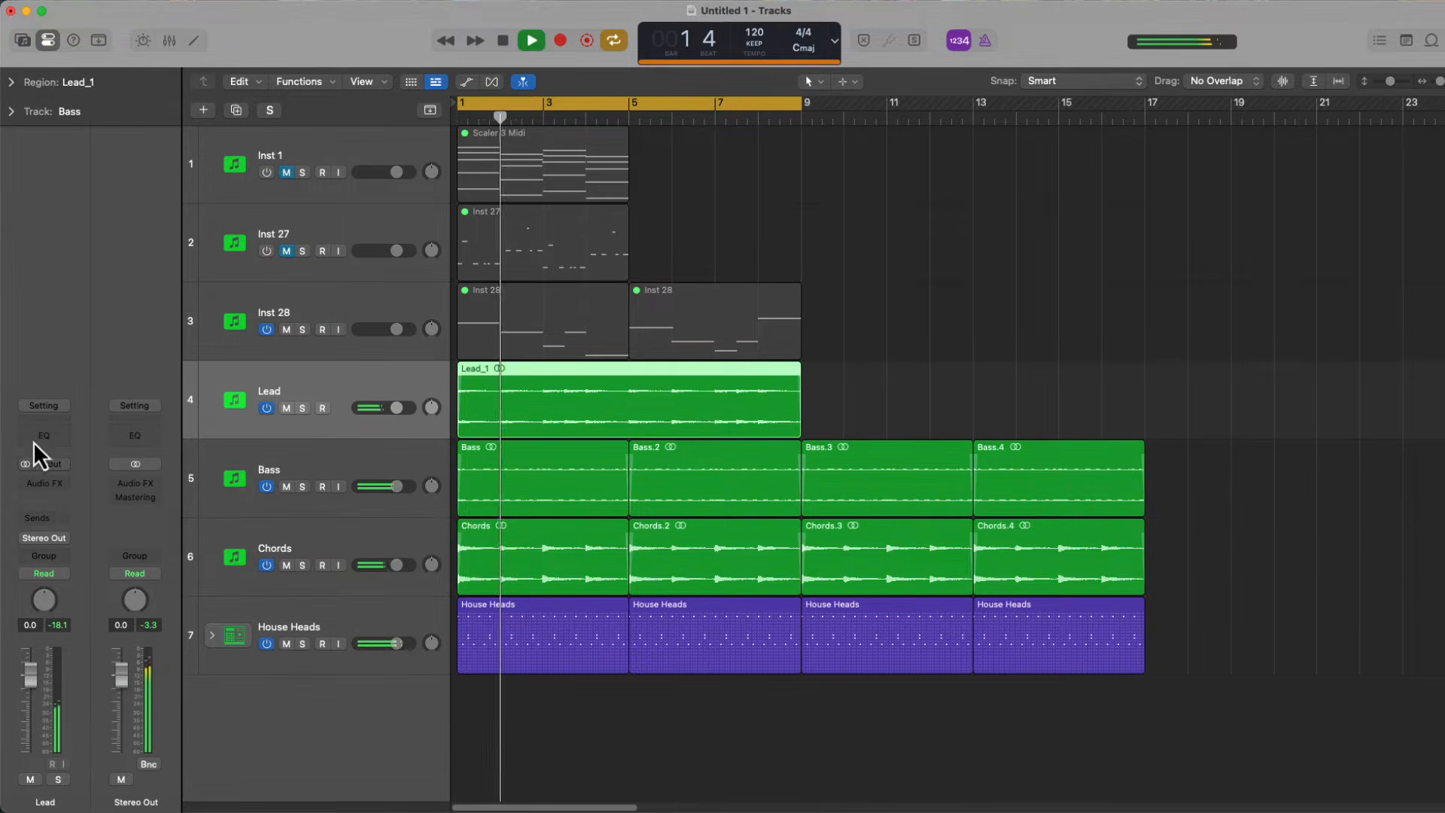
click(39, 436)
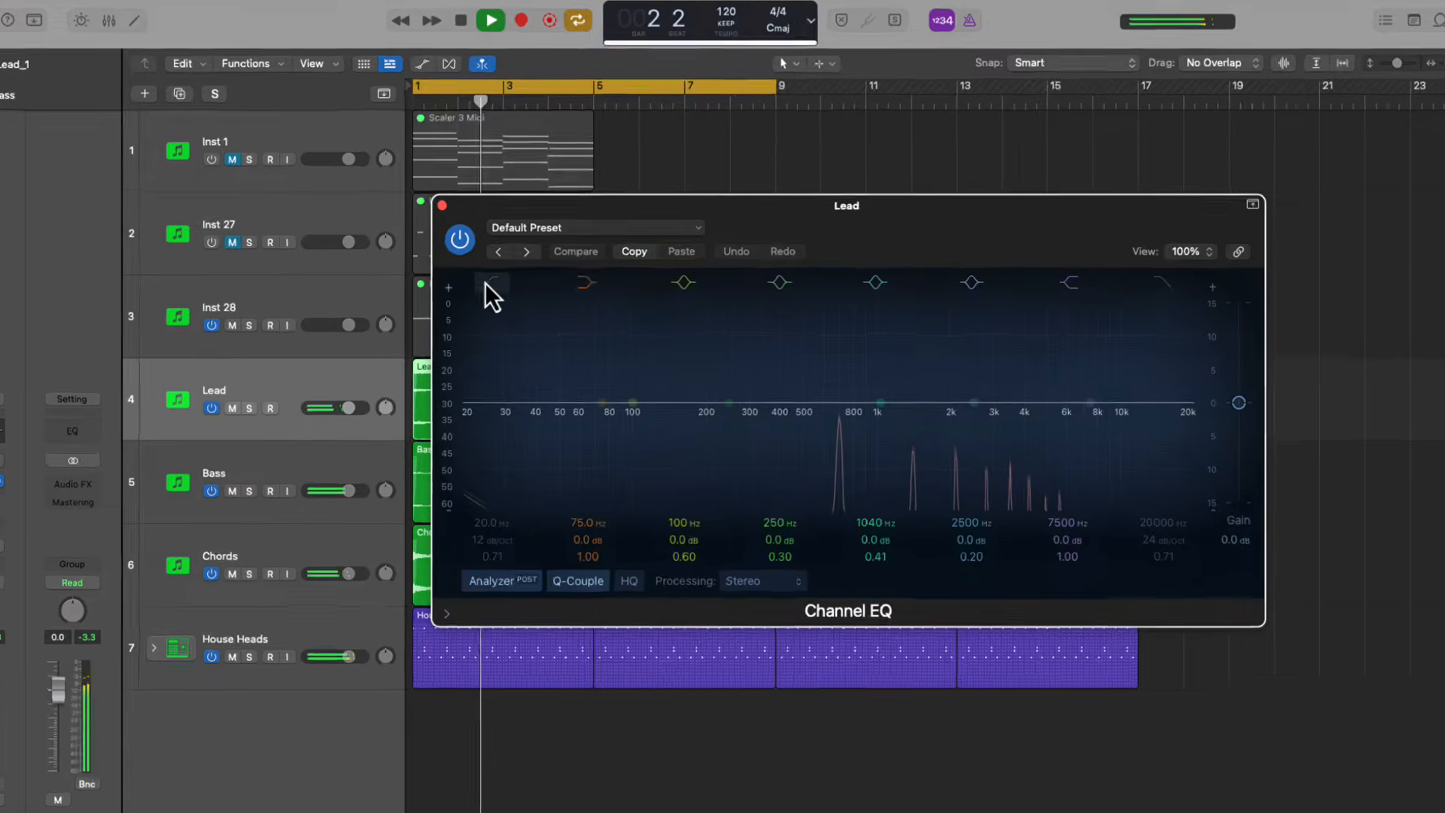
click(486, 283)
drag(512, 396, 726, 397)
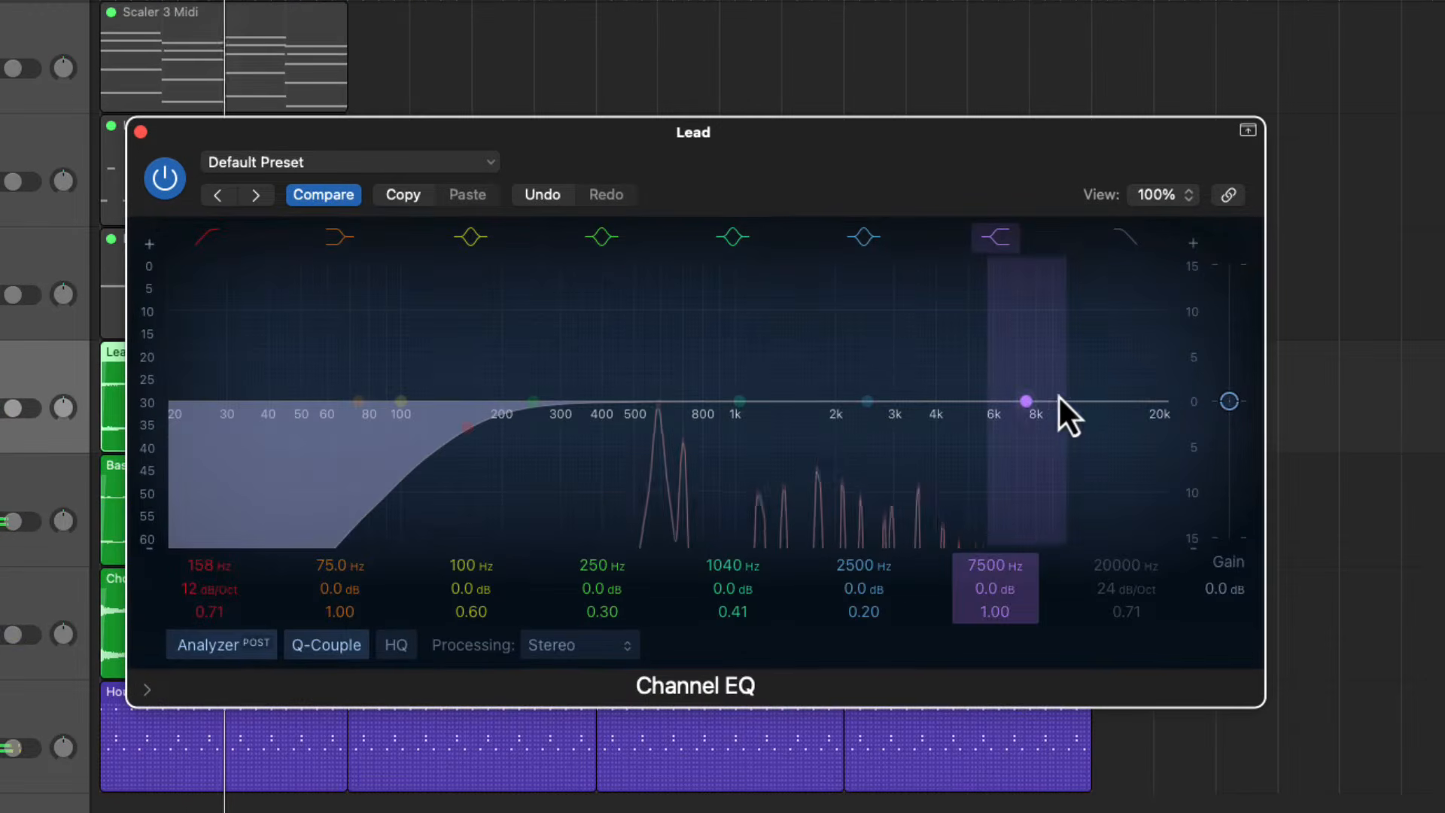
drag(1114, 397, 1078, 425)
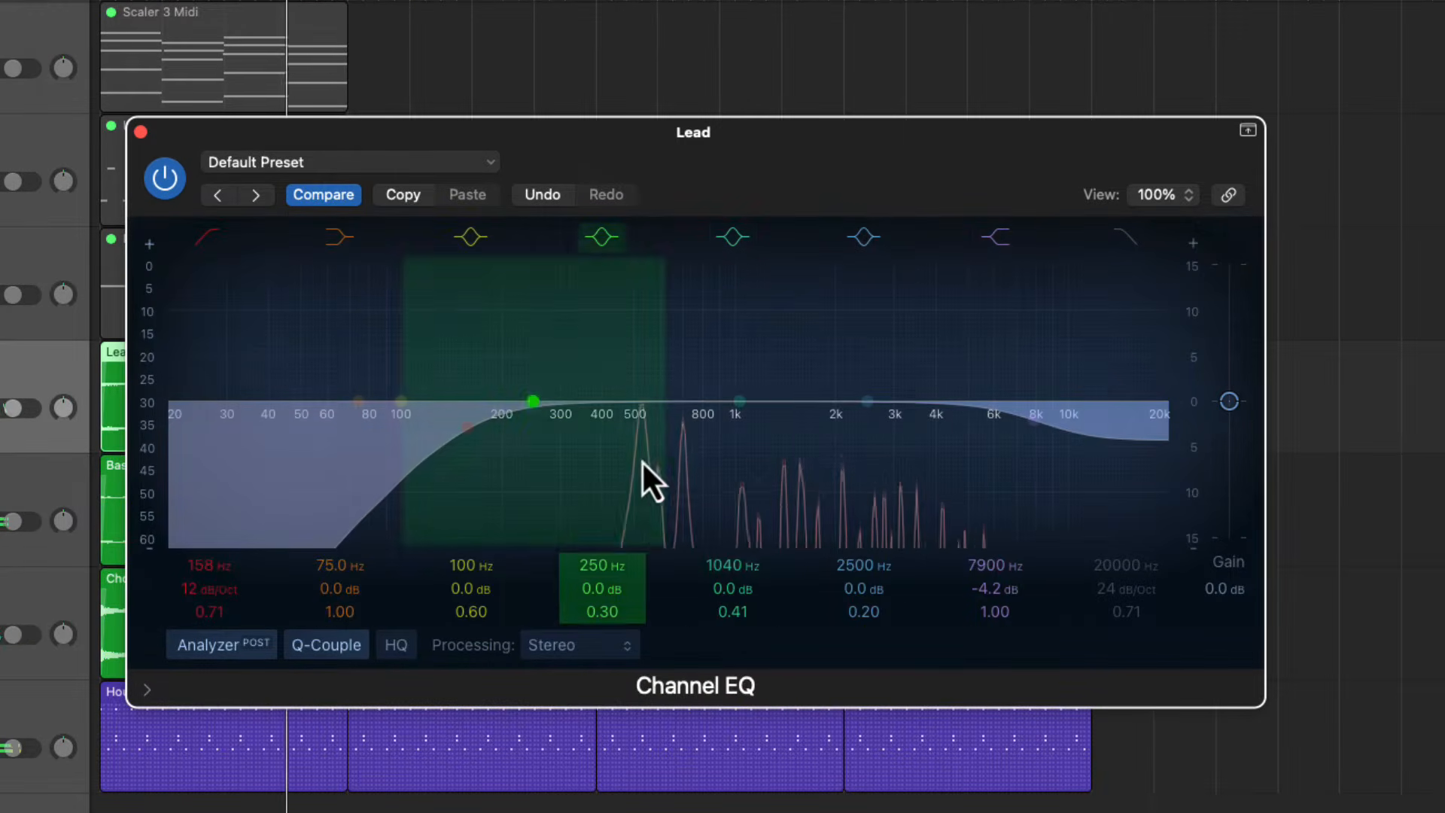
drag(748, 413, 709, 441)
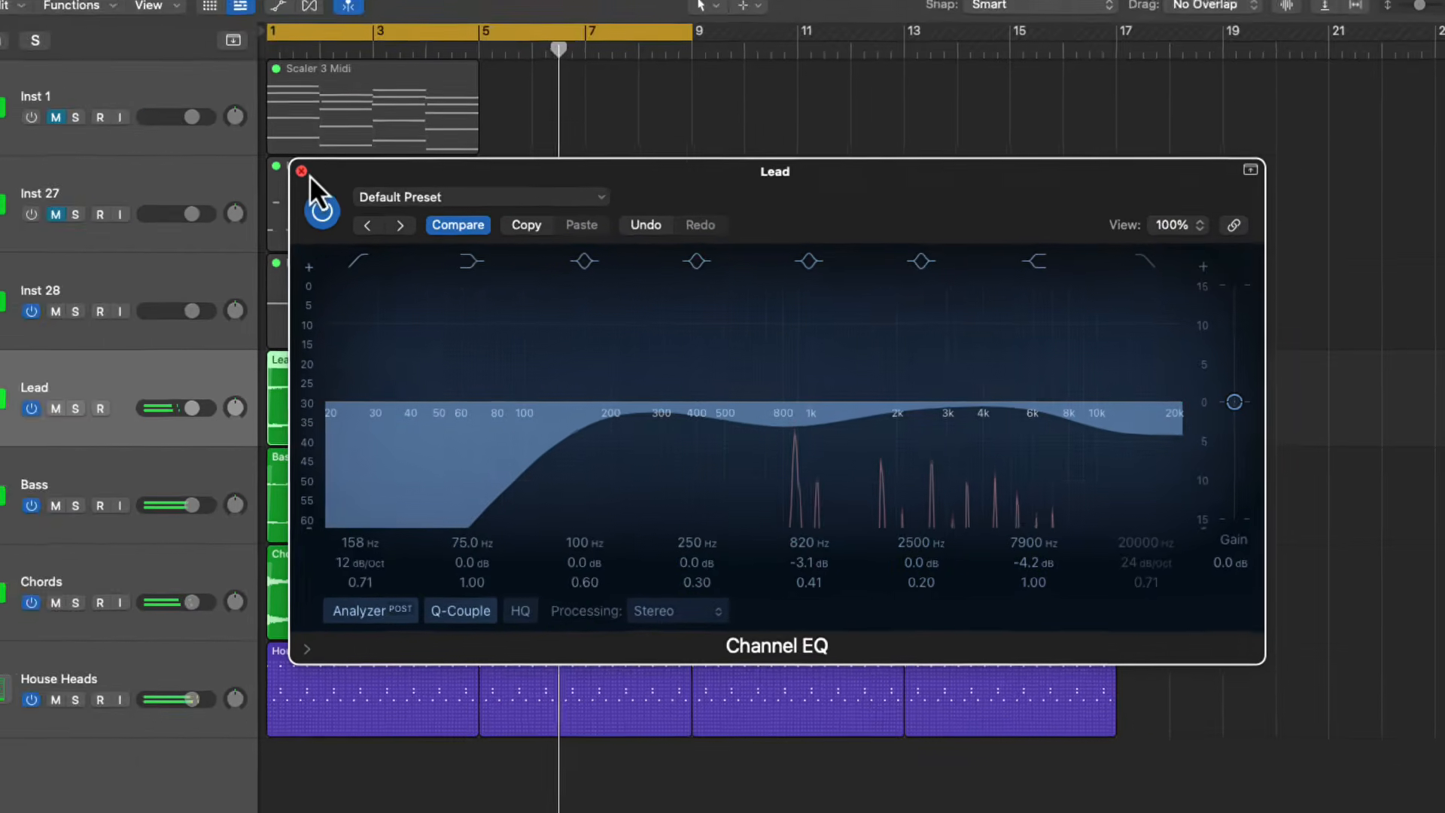
click(140, 132)
Add a stereo Chorus to the Lead track and set its mix to 34 %
click(44, 444)
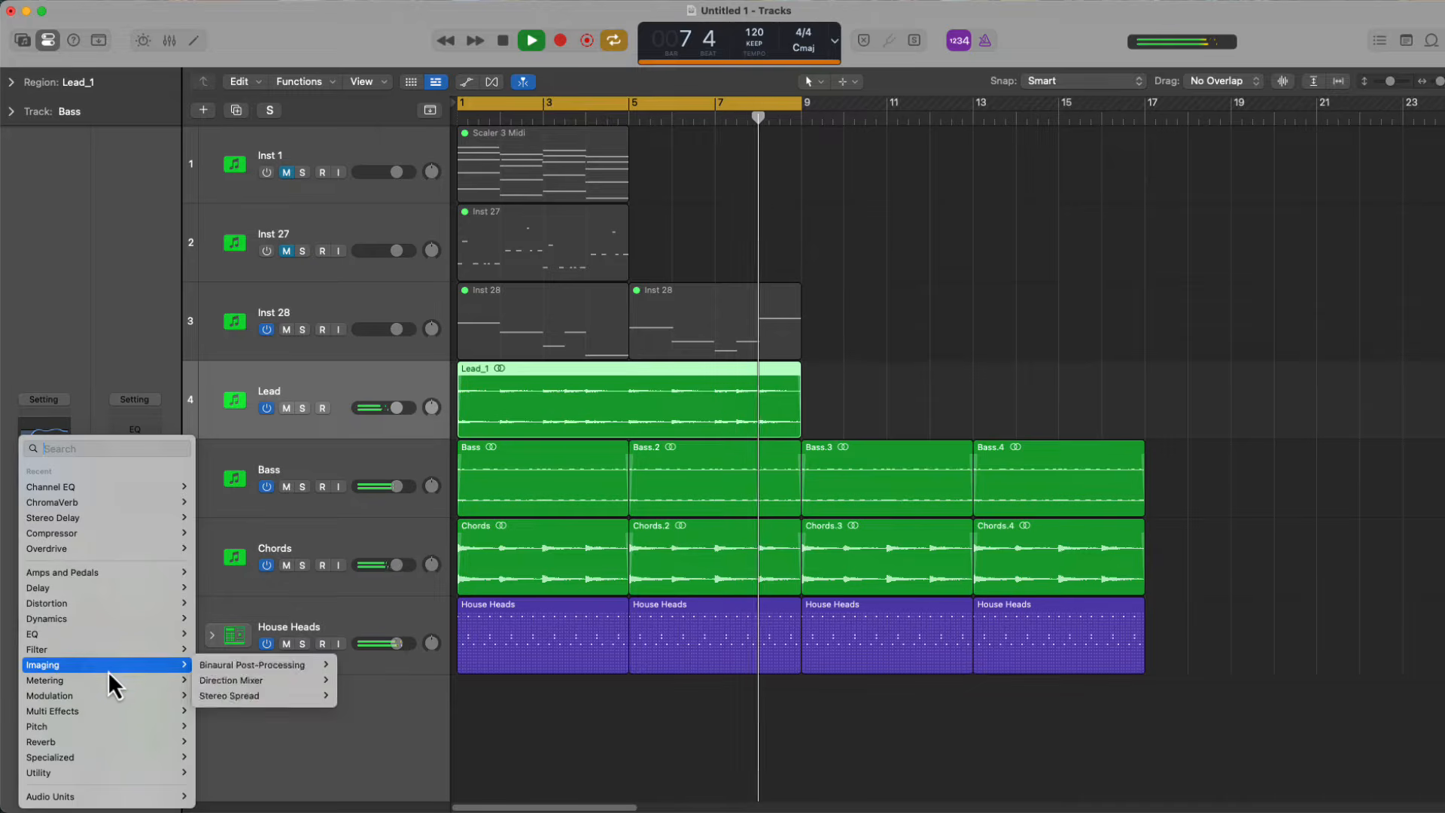
mouse_move(120, 687)
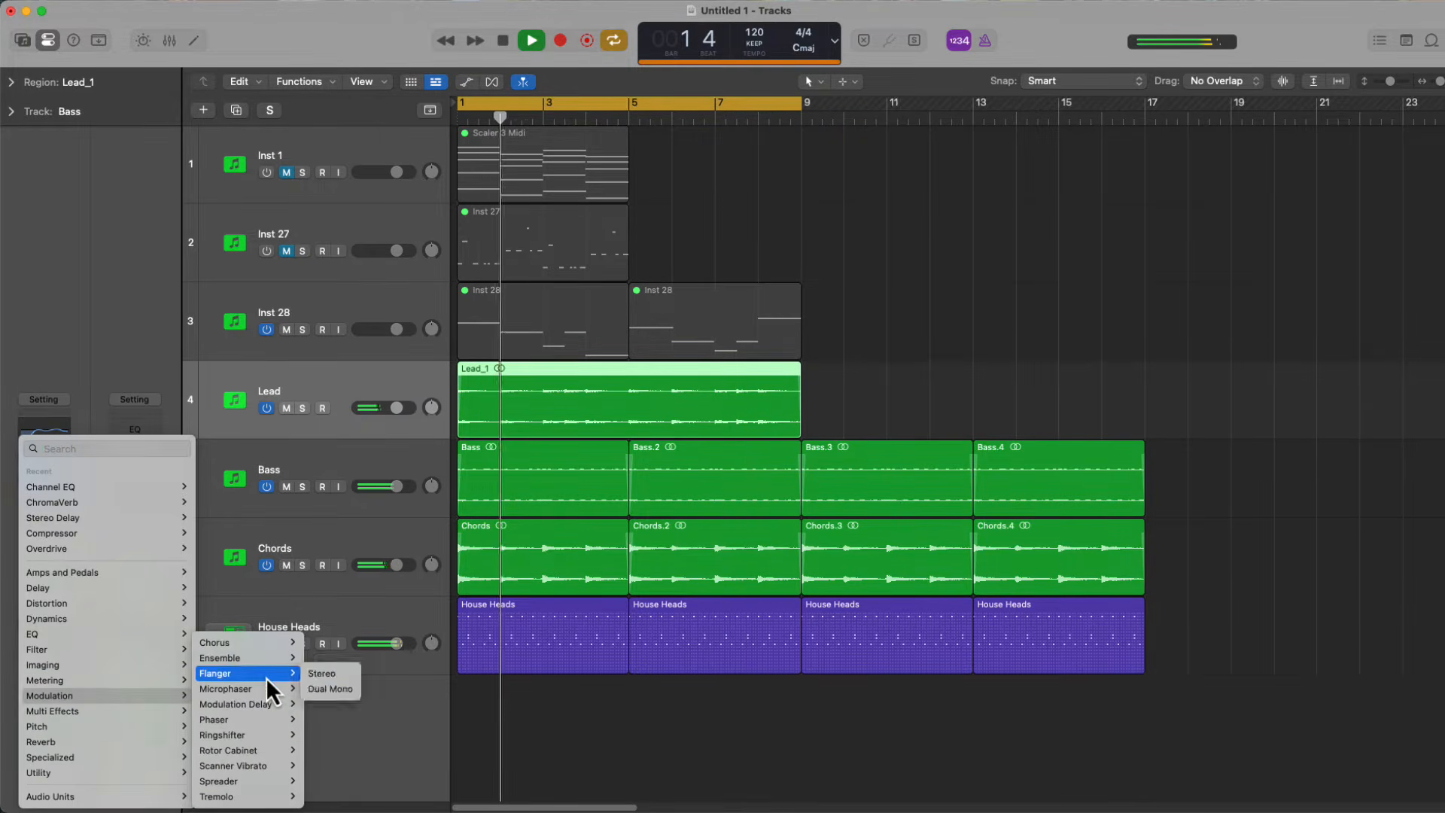
mouse_move(265, 652)
click(332, 644)
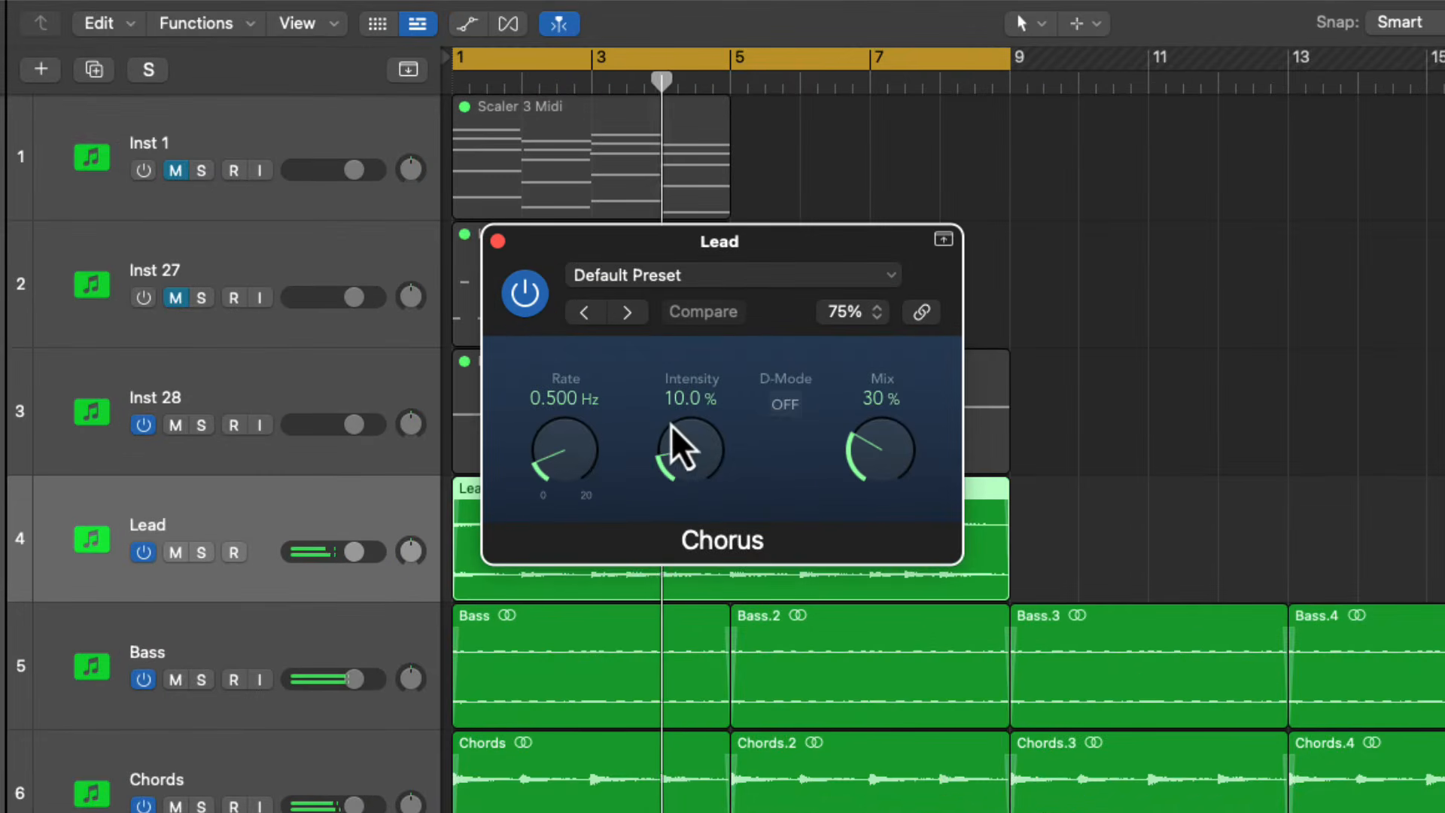
drag(883, 440, 861, 382)
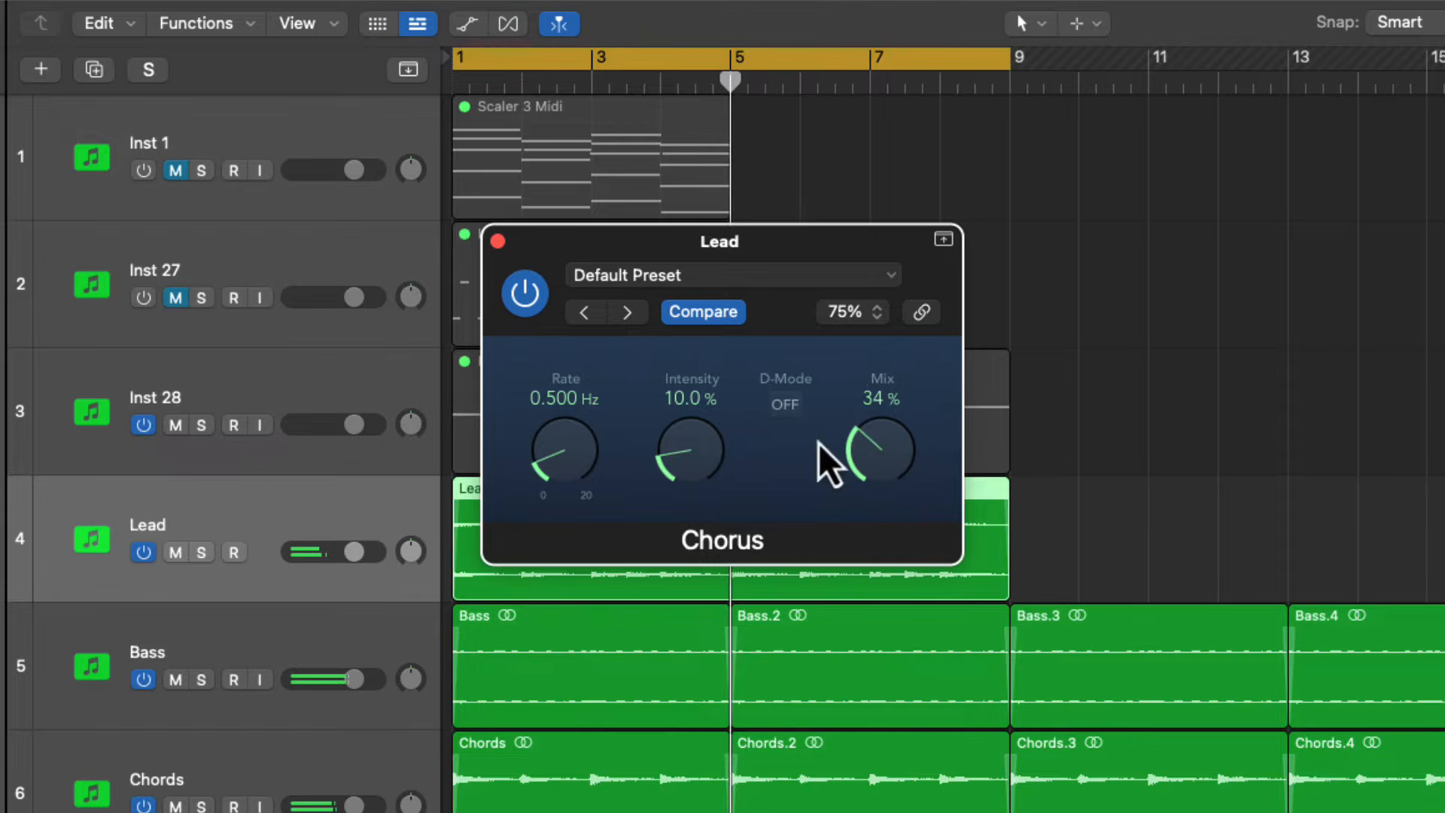
click(492, 243)
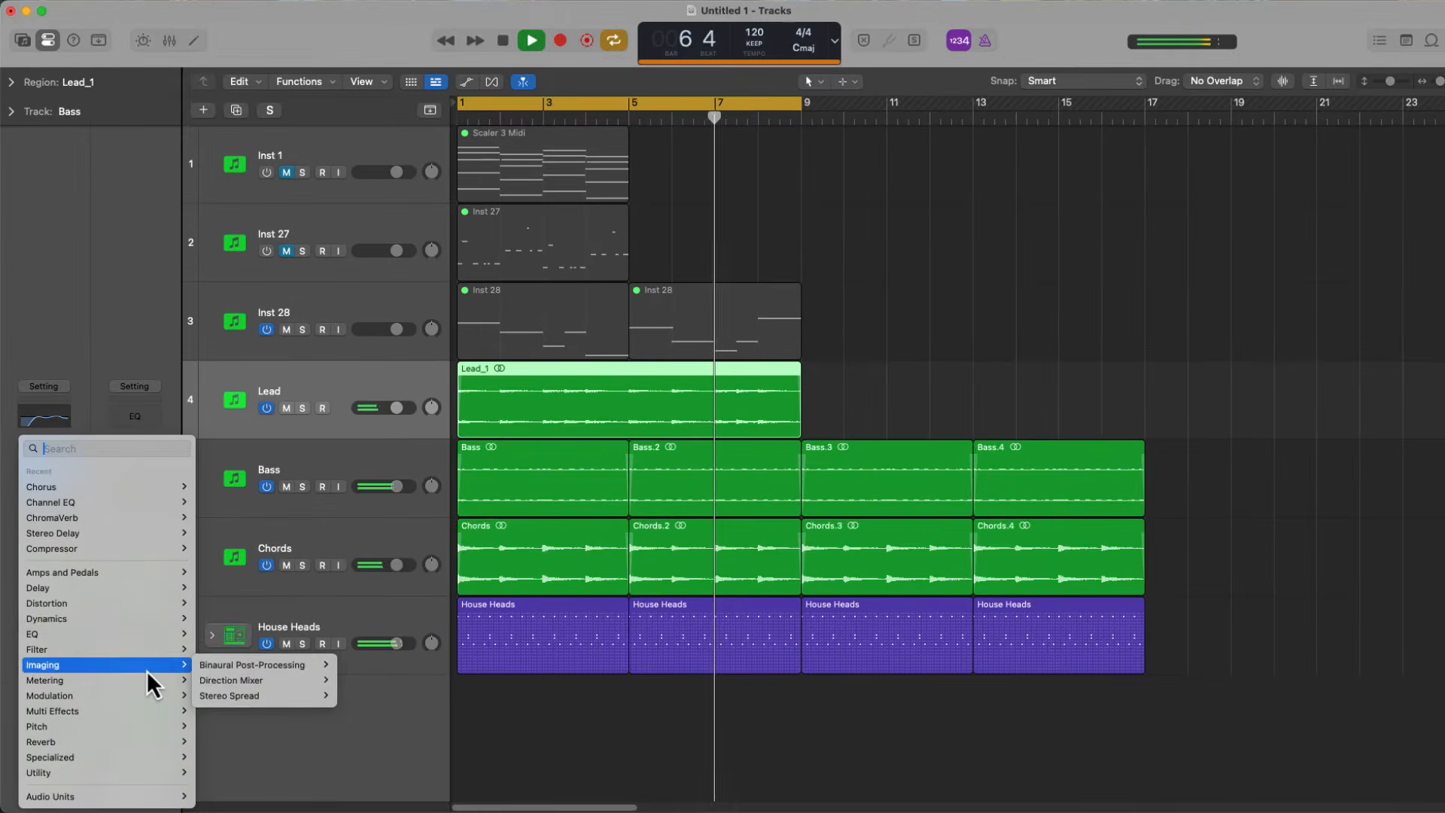
Add a Compressor to the Lead track with Inst 3 as side chain and automatic release turned off
mouse_move(142, 616)
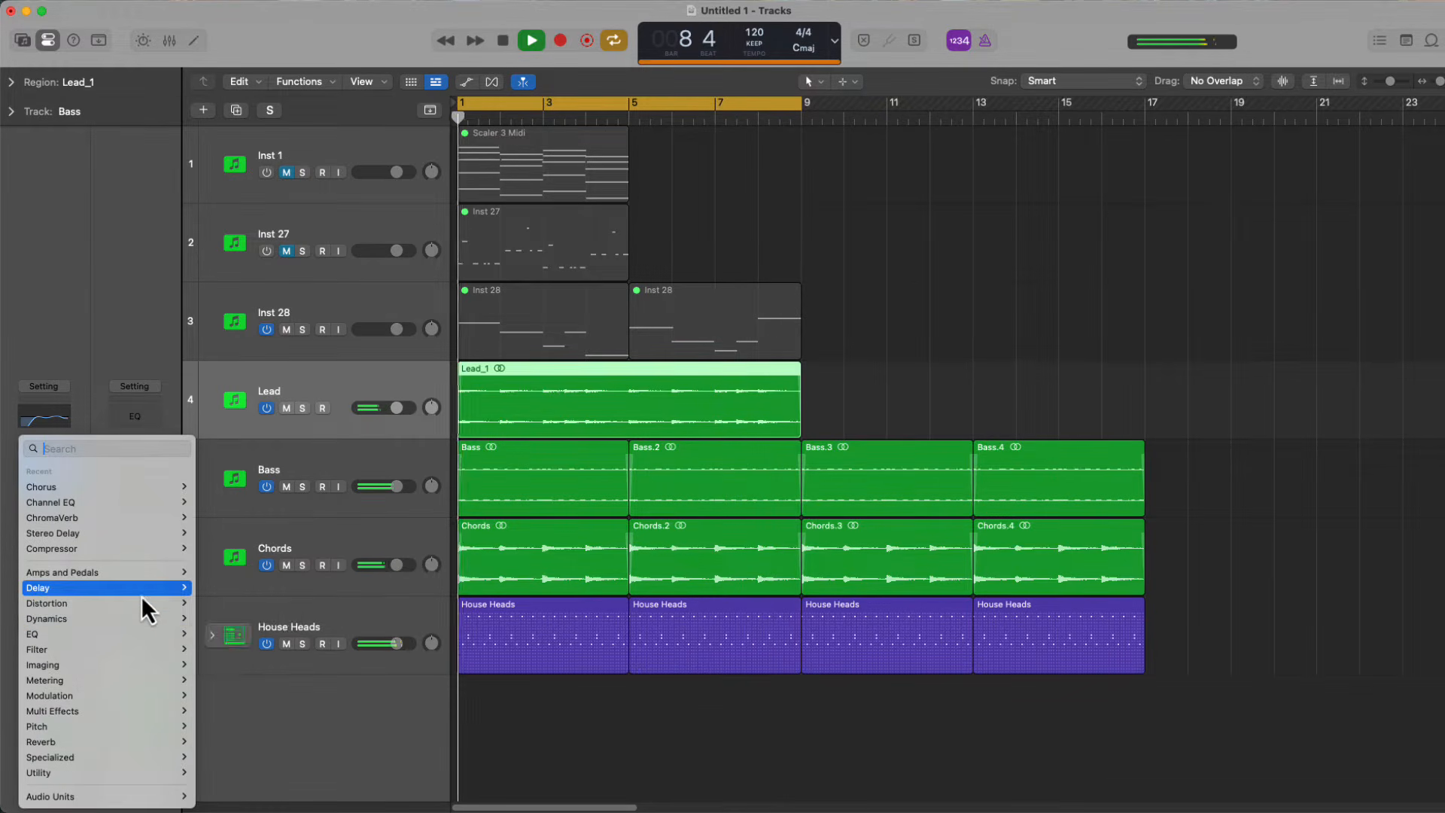
mouse_move(150, 549)
click(207, 549)
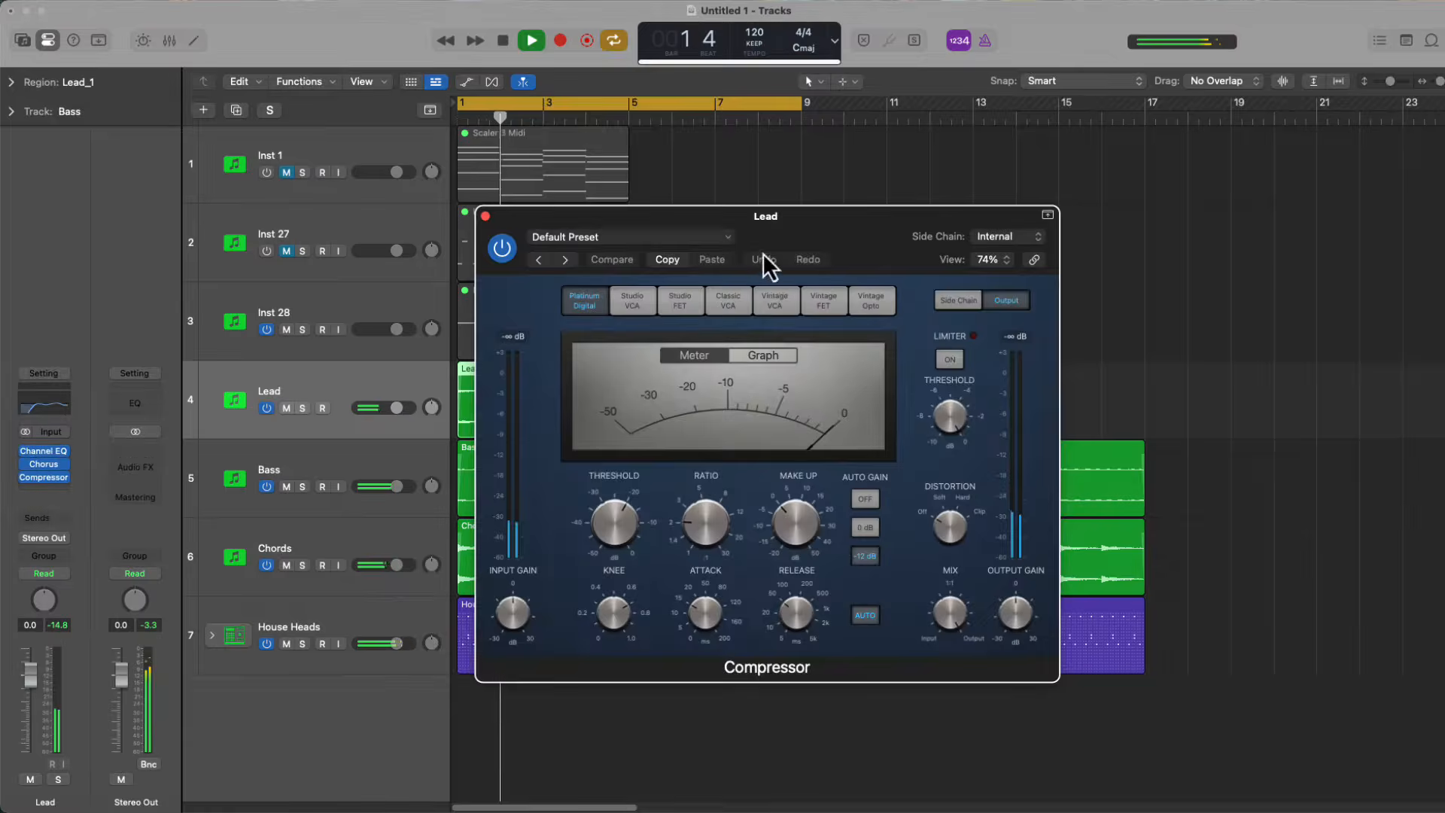
click(1043, 241)
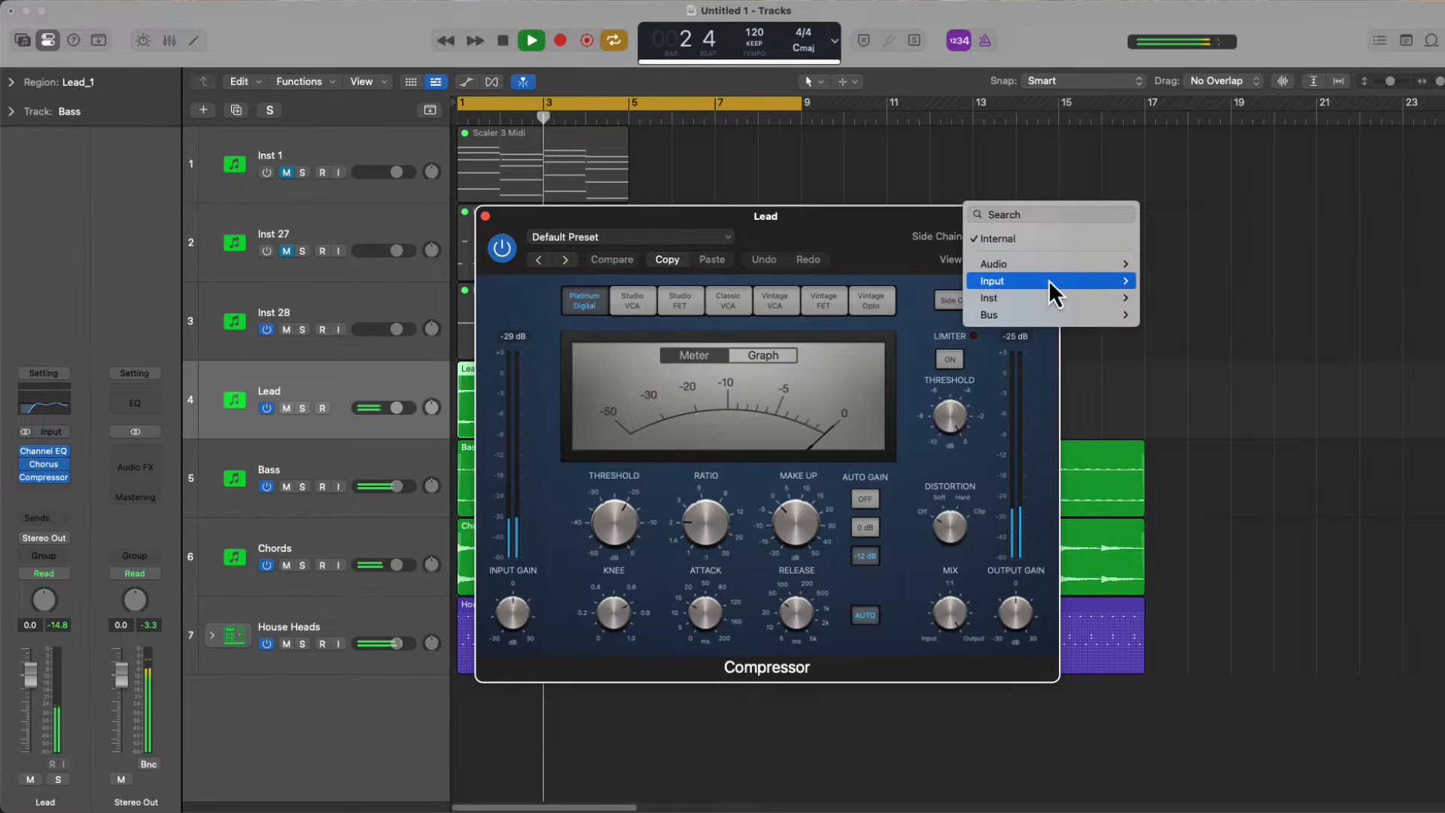
mouse_move(1054, 297)
click(1169, 332)
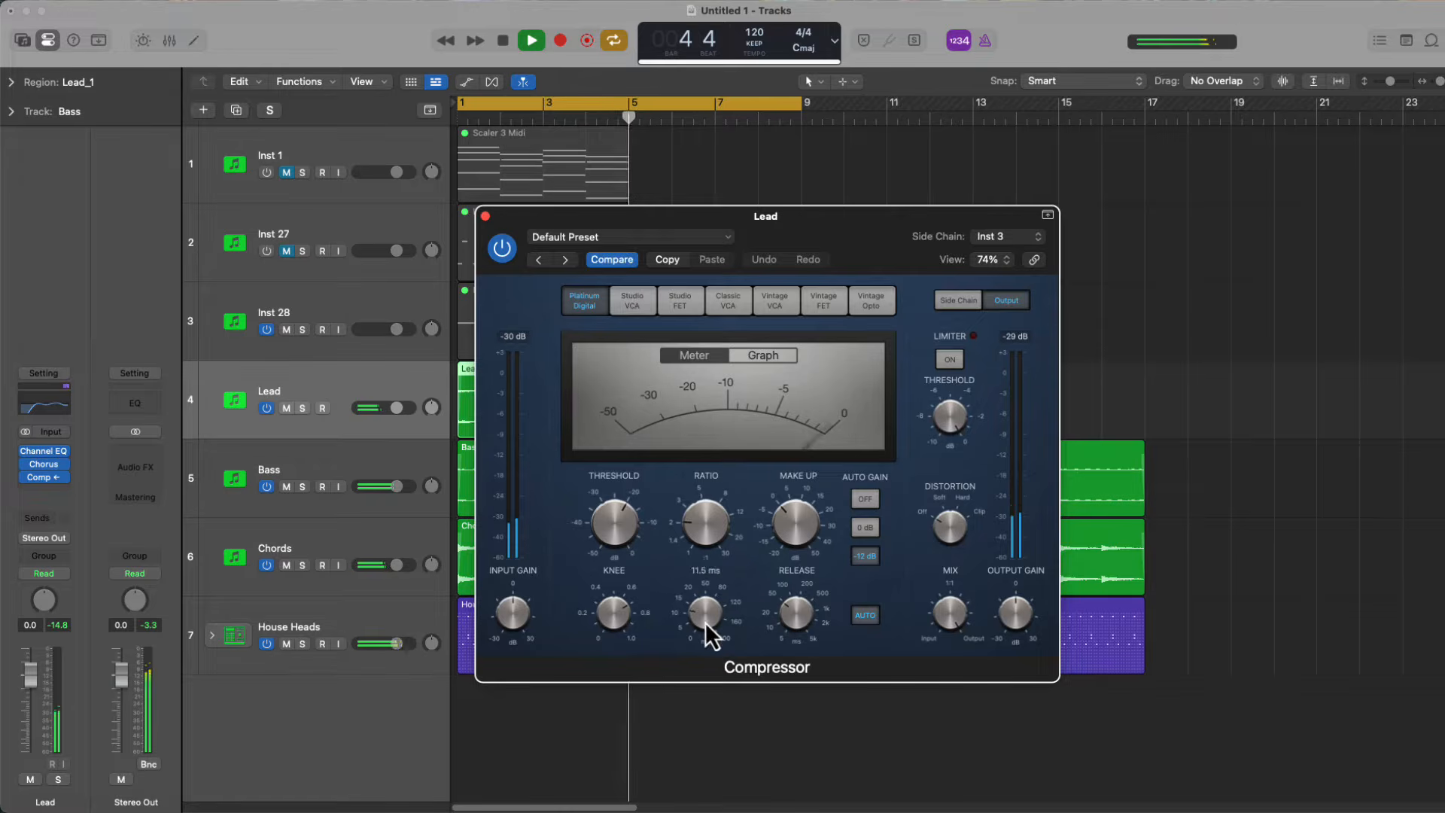
click(873, 618)
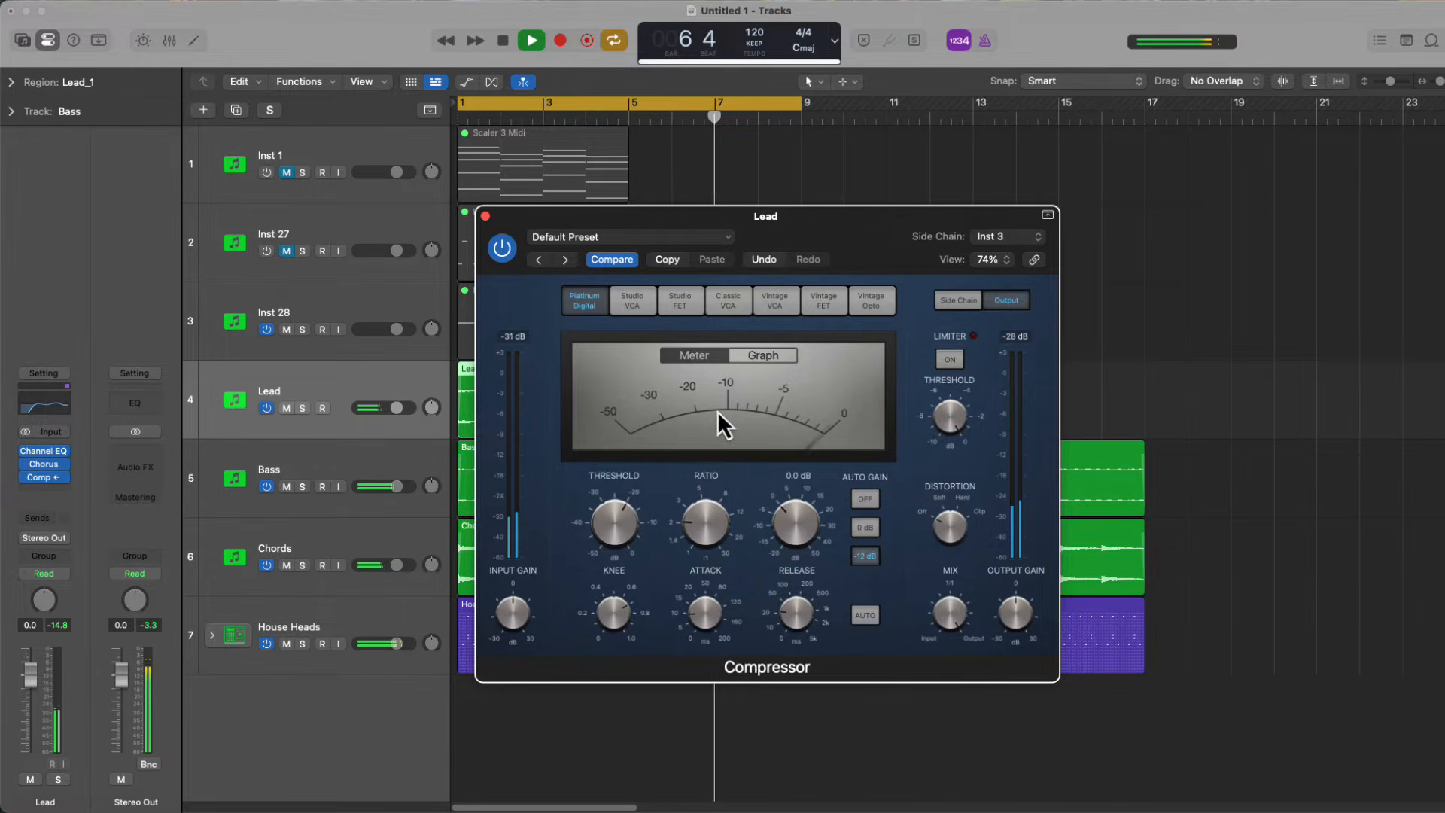
click(486, 217)
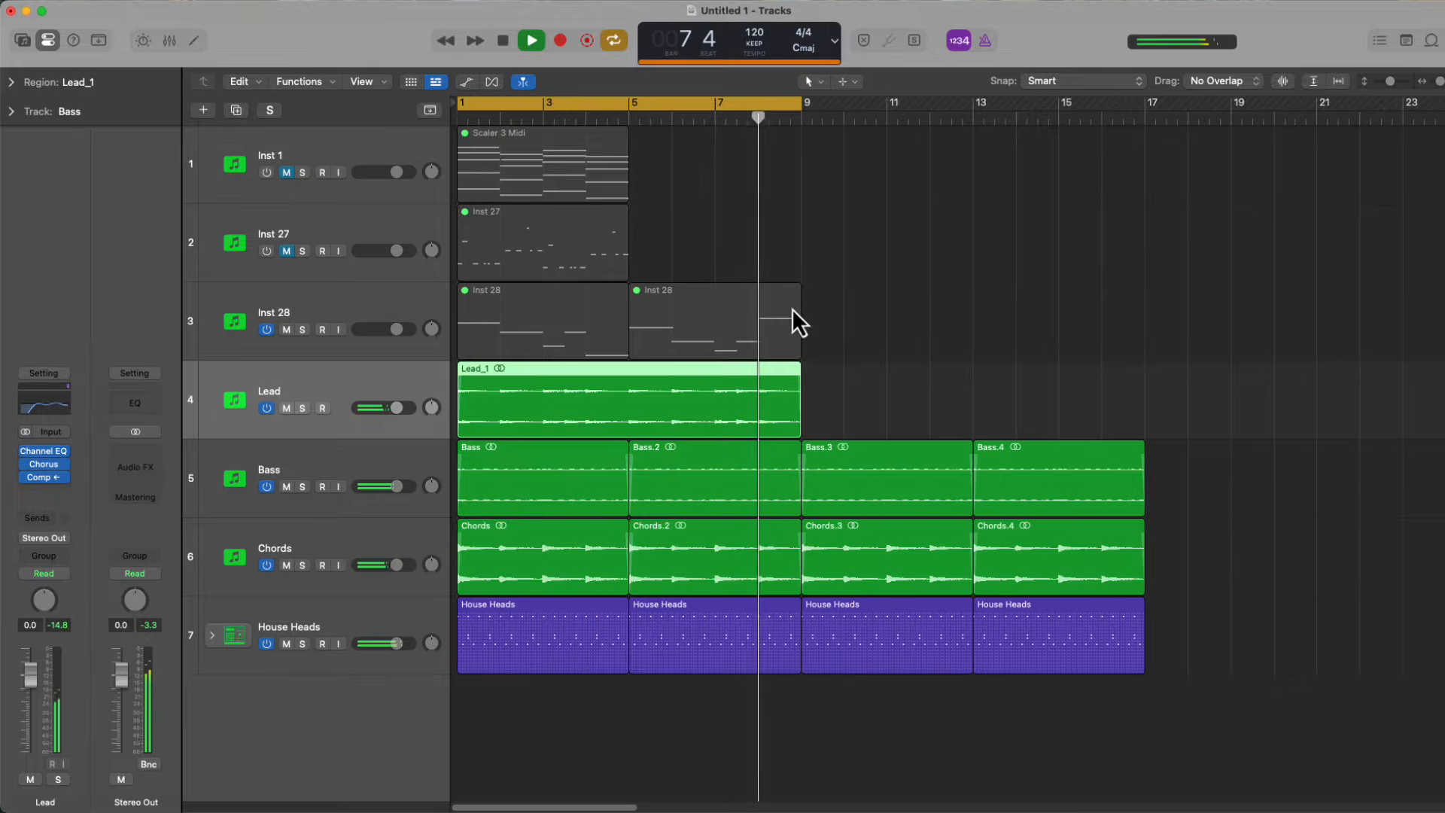
Turn off cycle mode, add a stereo Rotor Cabinet to the Chords track's effects, and play the arrangement from the start
key(space)
key(c)
click(301, 543)
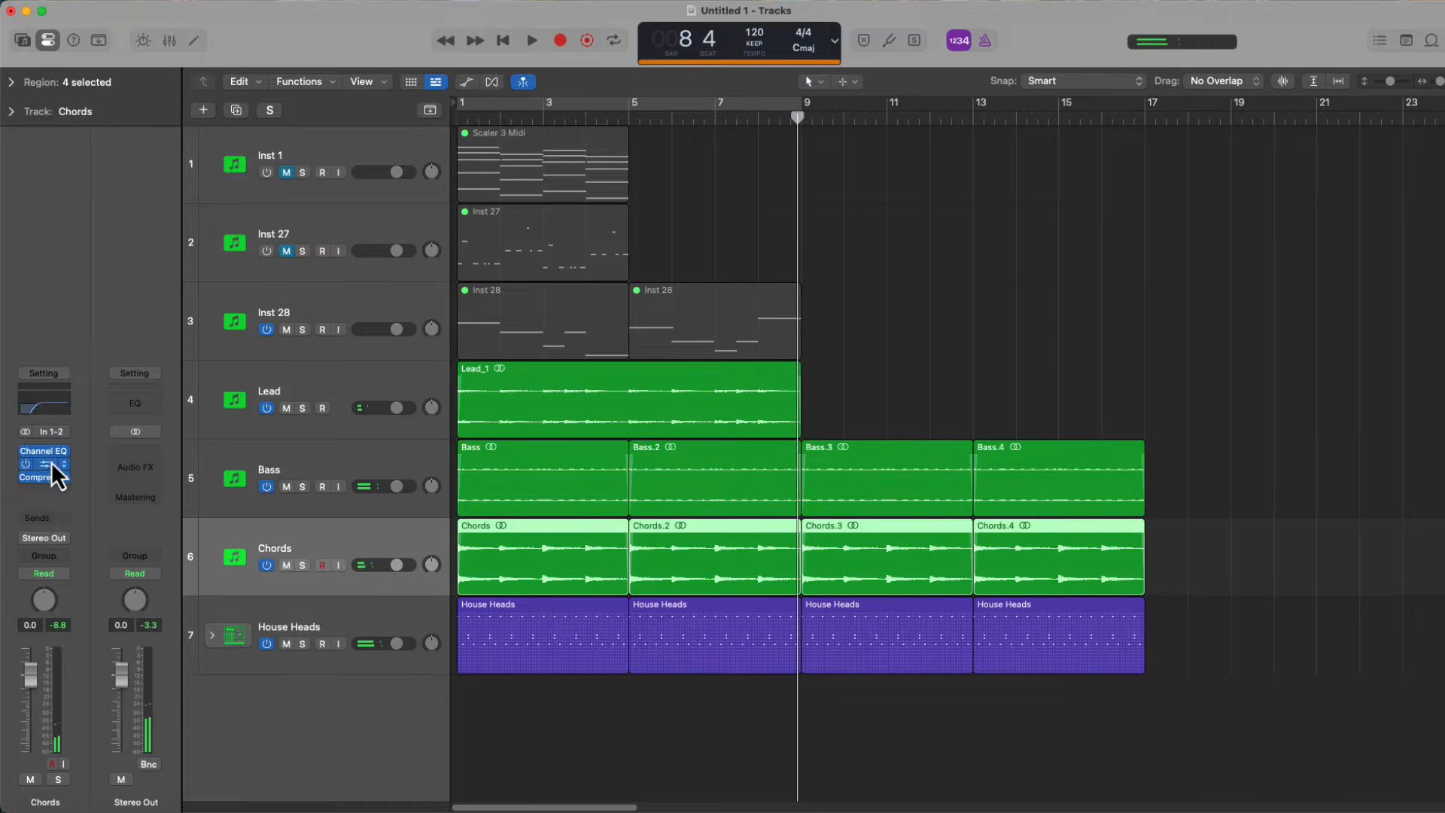
click(52, 459)
mouse_move(165, 696)
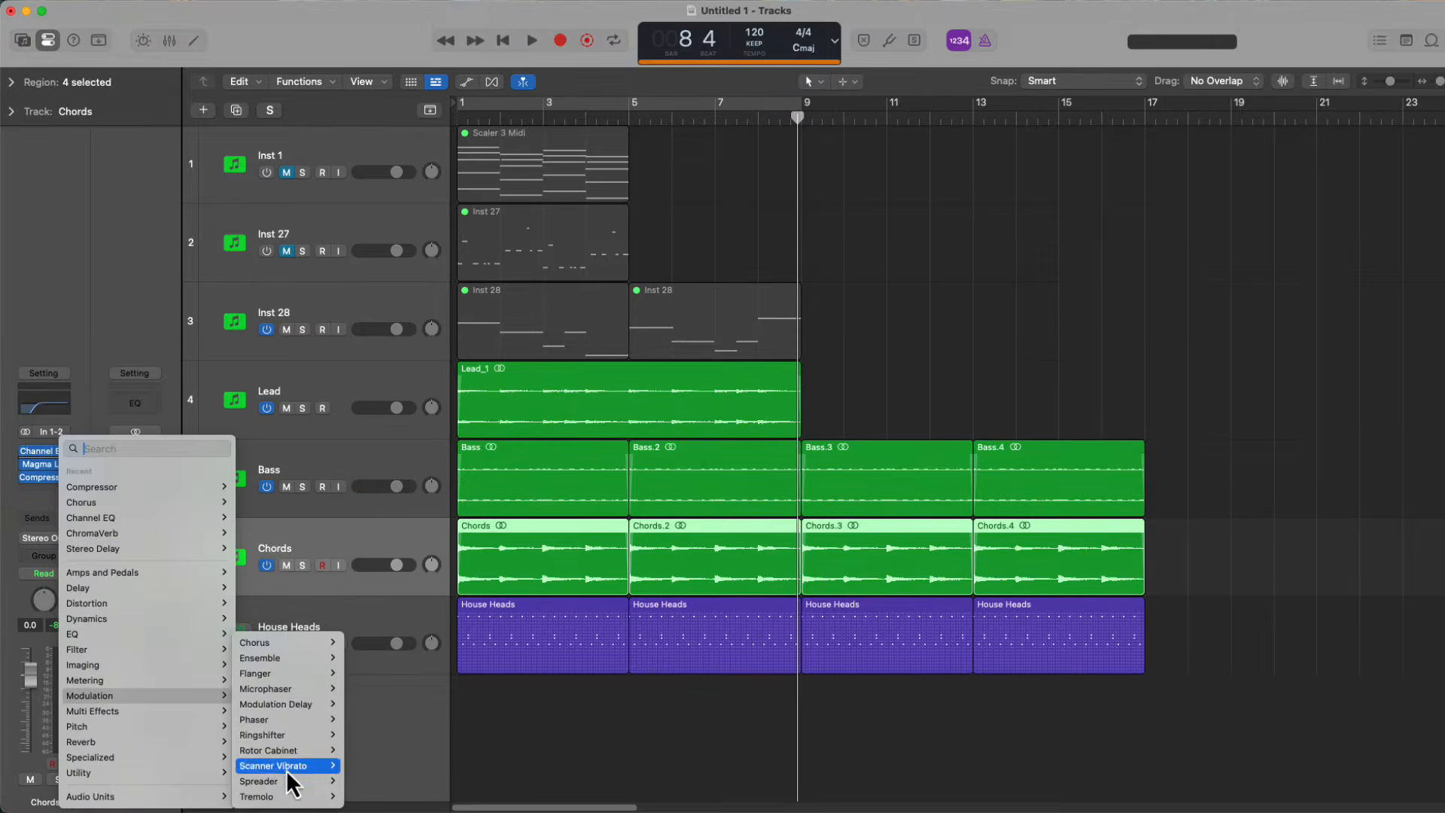
mouse_move(286, 746)
click(368, 751)
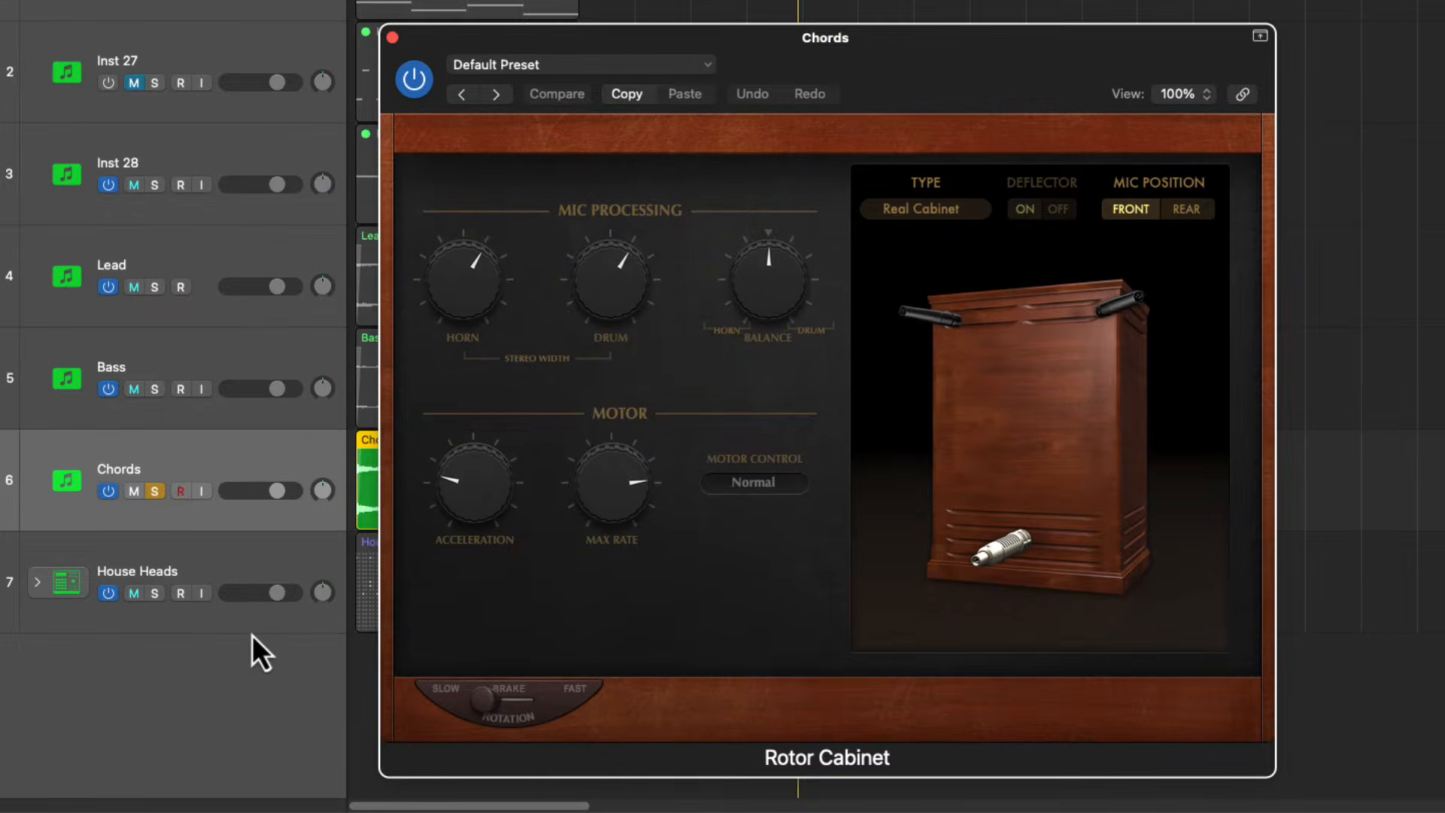
key(Return)
key(space)
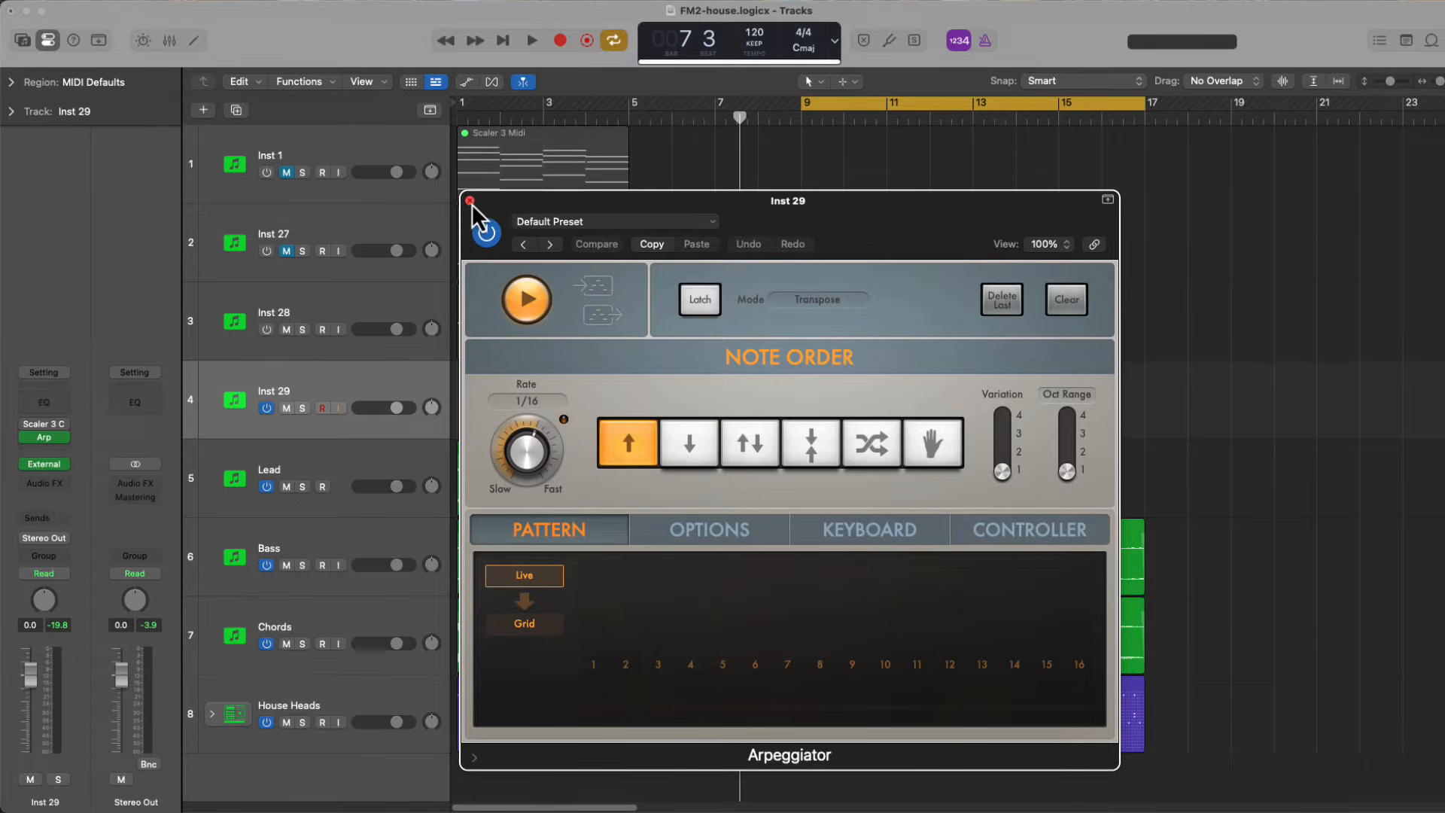
Record chords on Inst 29 from bar 9 with the Arpeggiator's default preset, stopping at bar 13
click(617, 226)
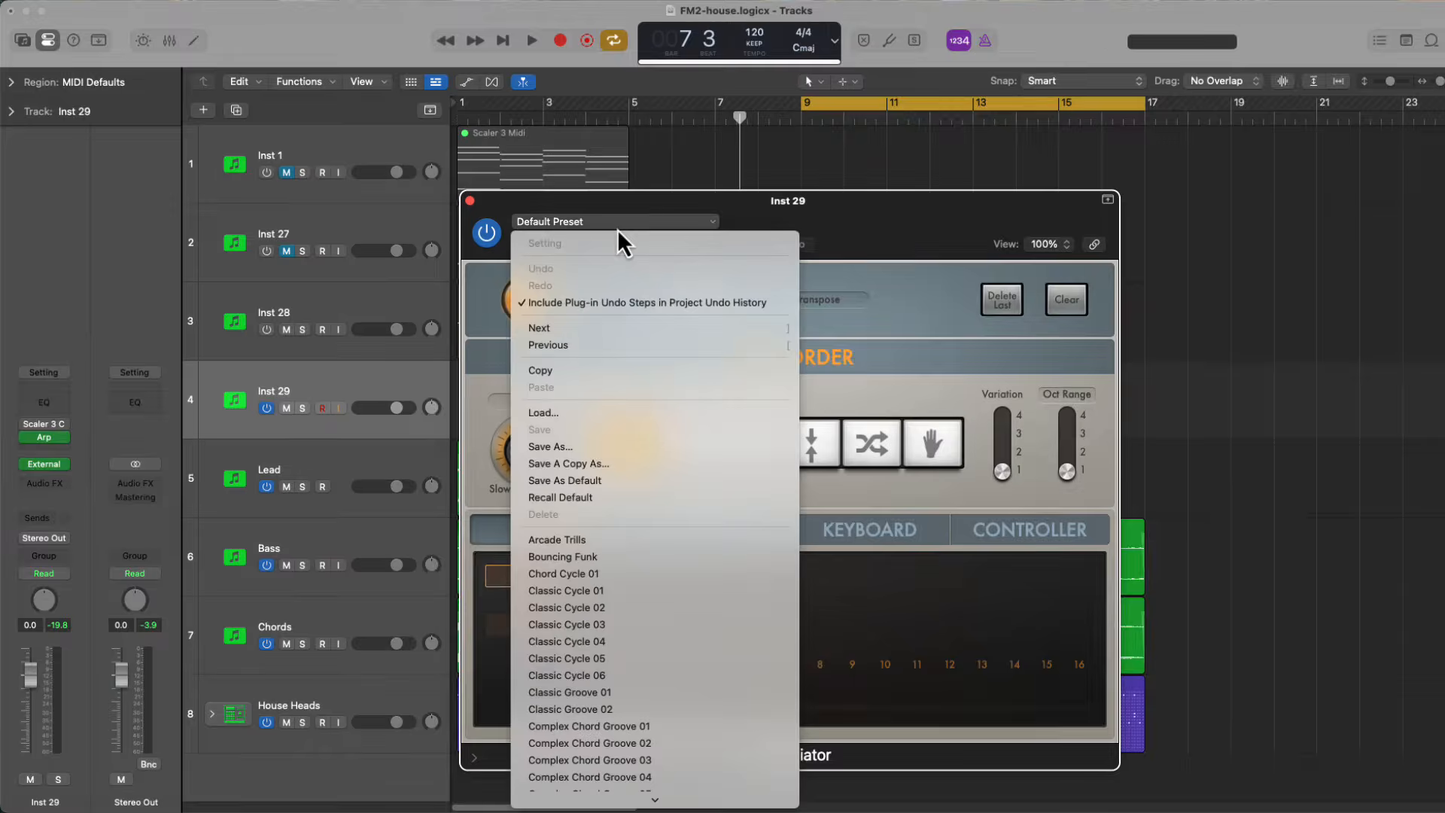
click(815, 271)
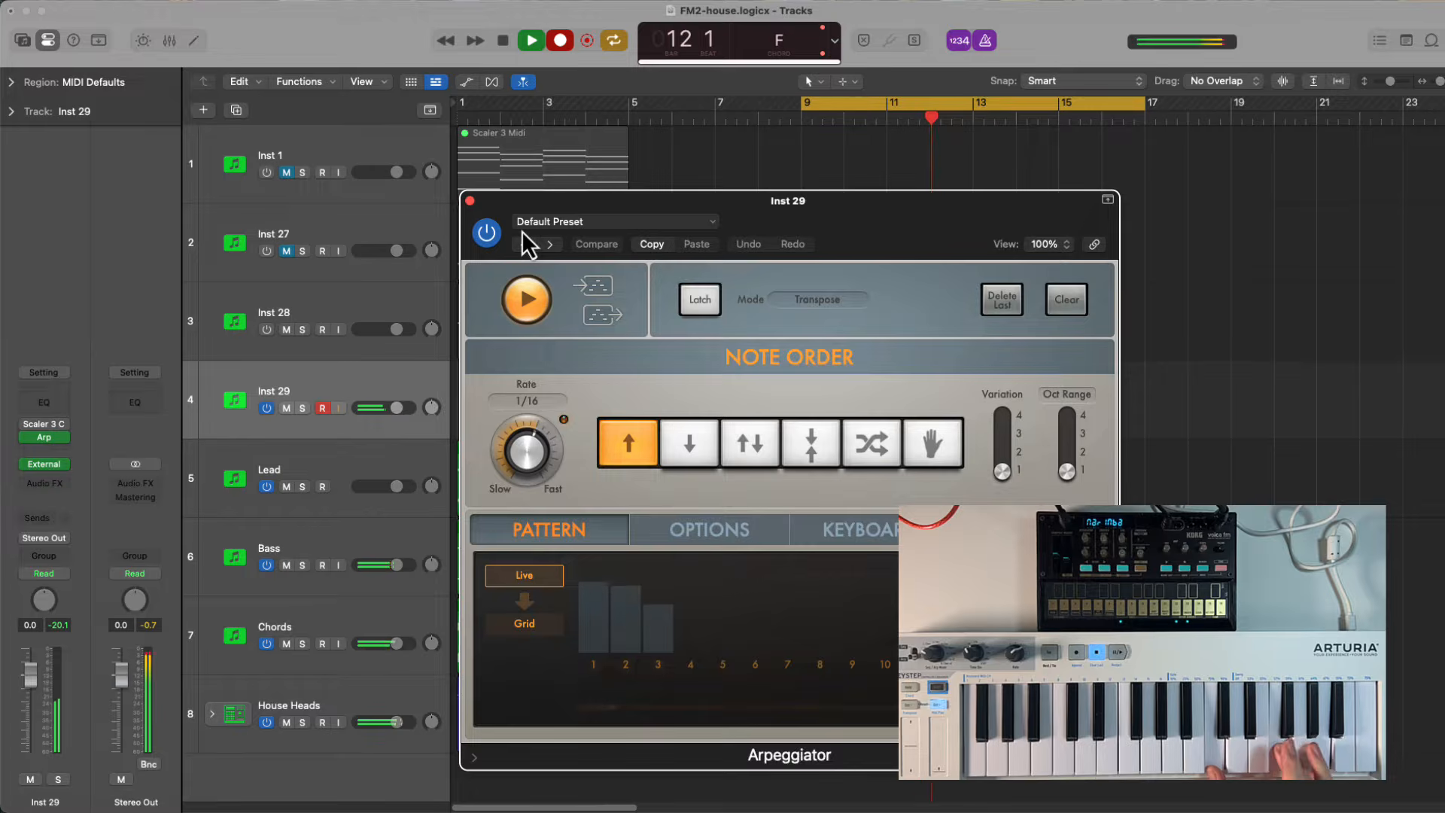
key(space)
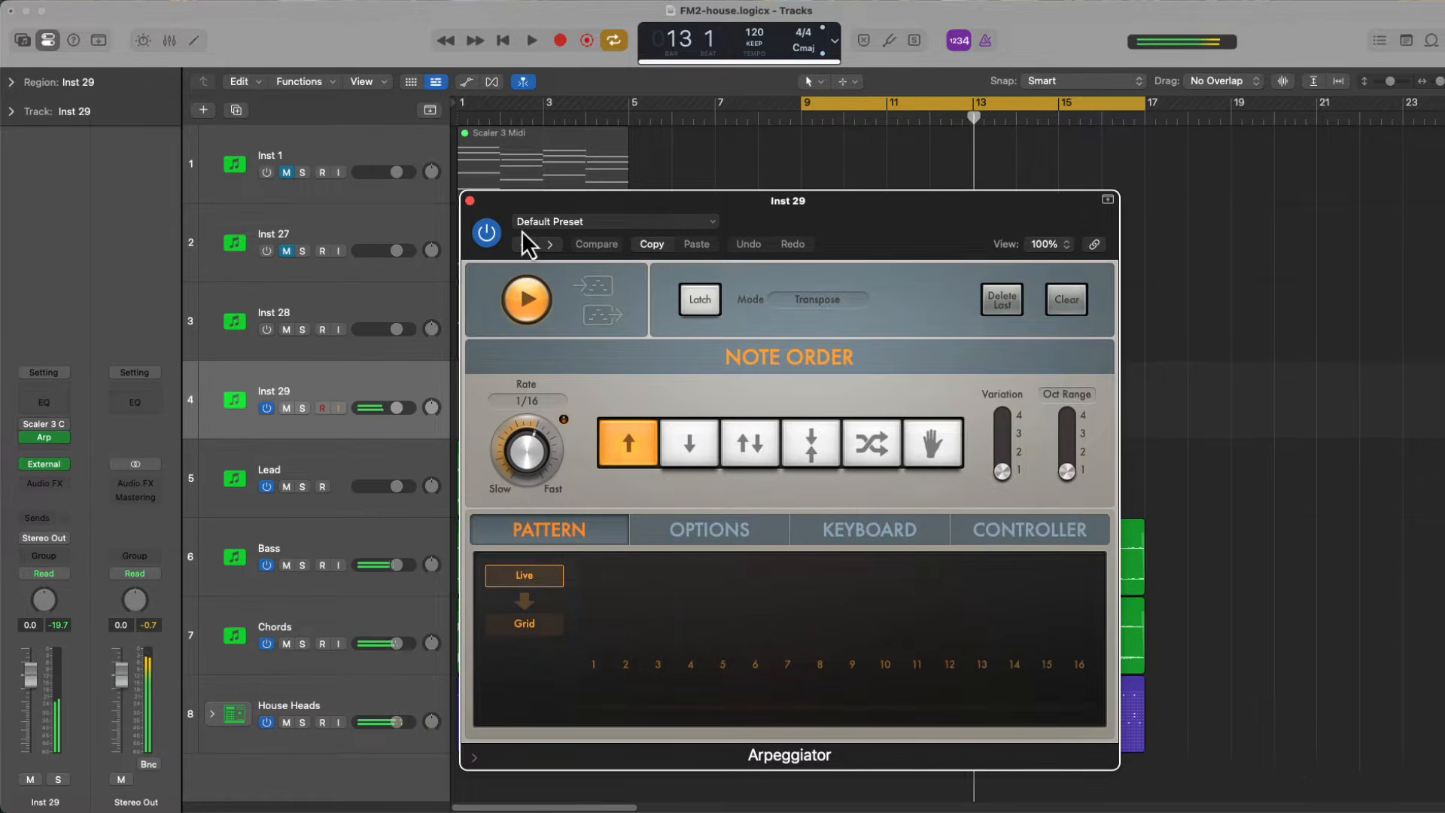
click(469, 201)
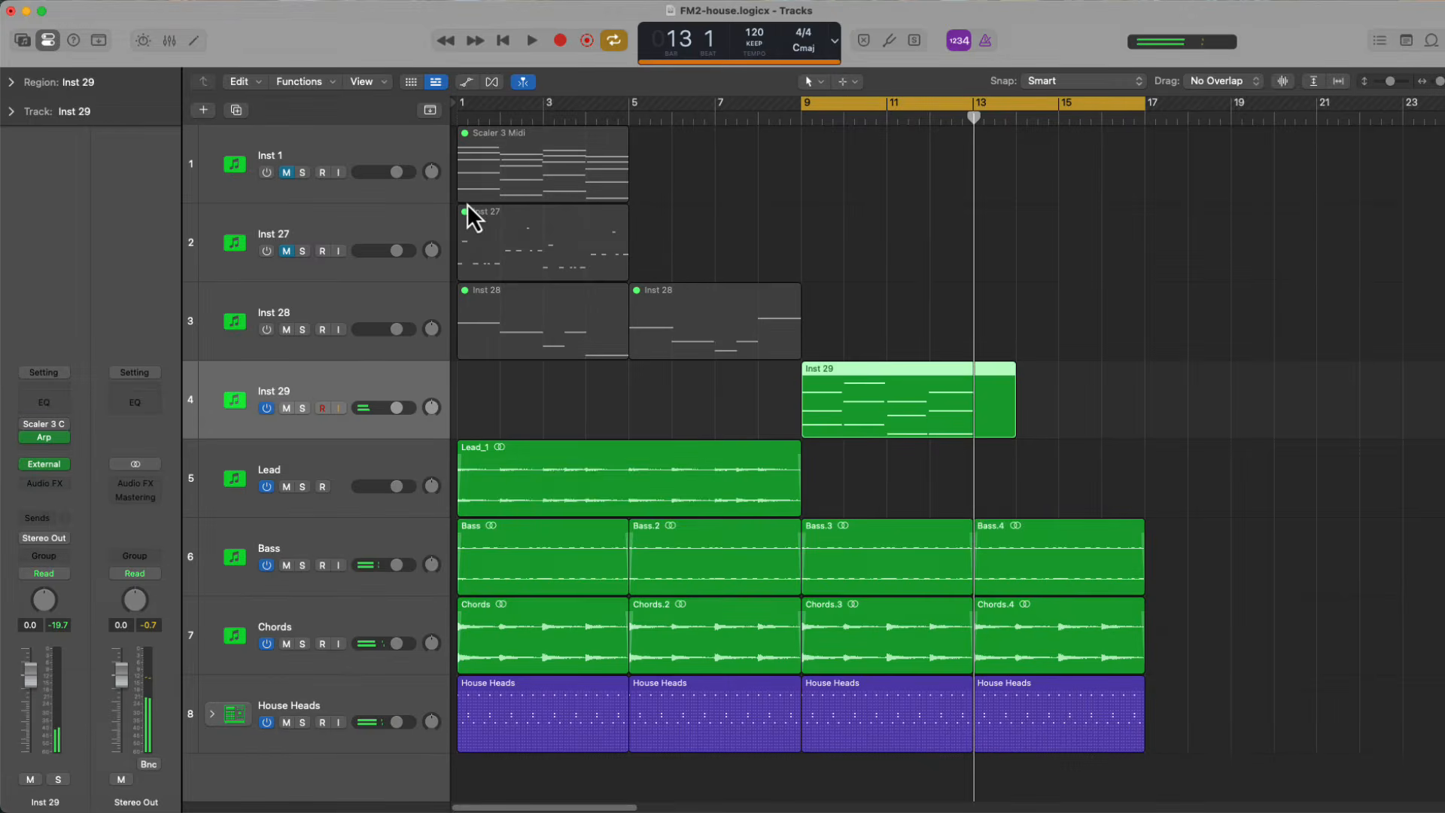
Select all notes in the Inst 29 region and trim their ends to the selected notes with an 8-tick gap
double_click(901, 404)
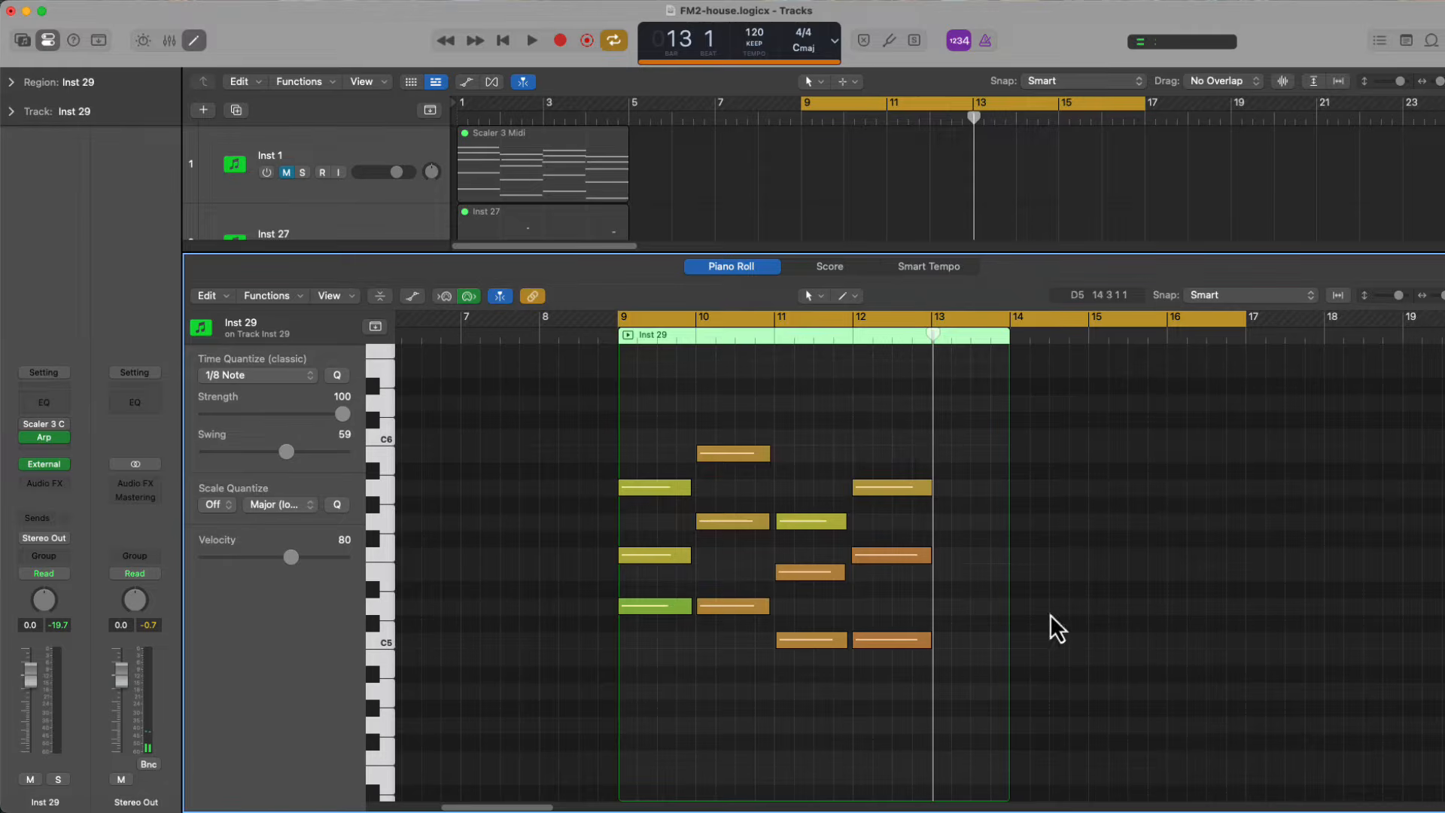
drag(1050, 681, 734, 457)
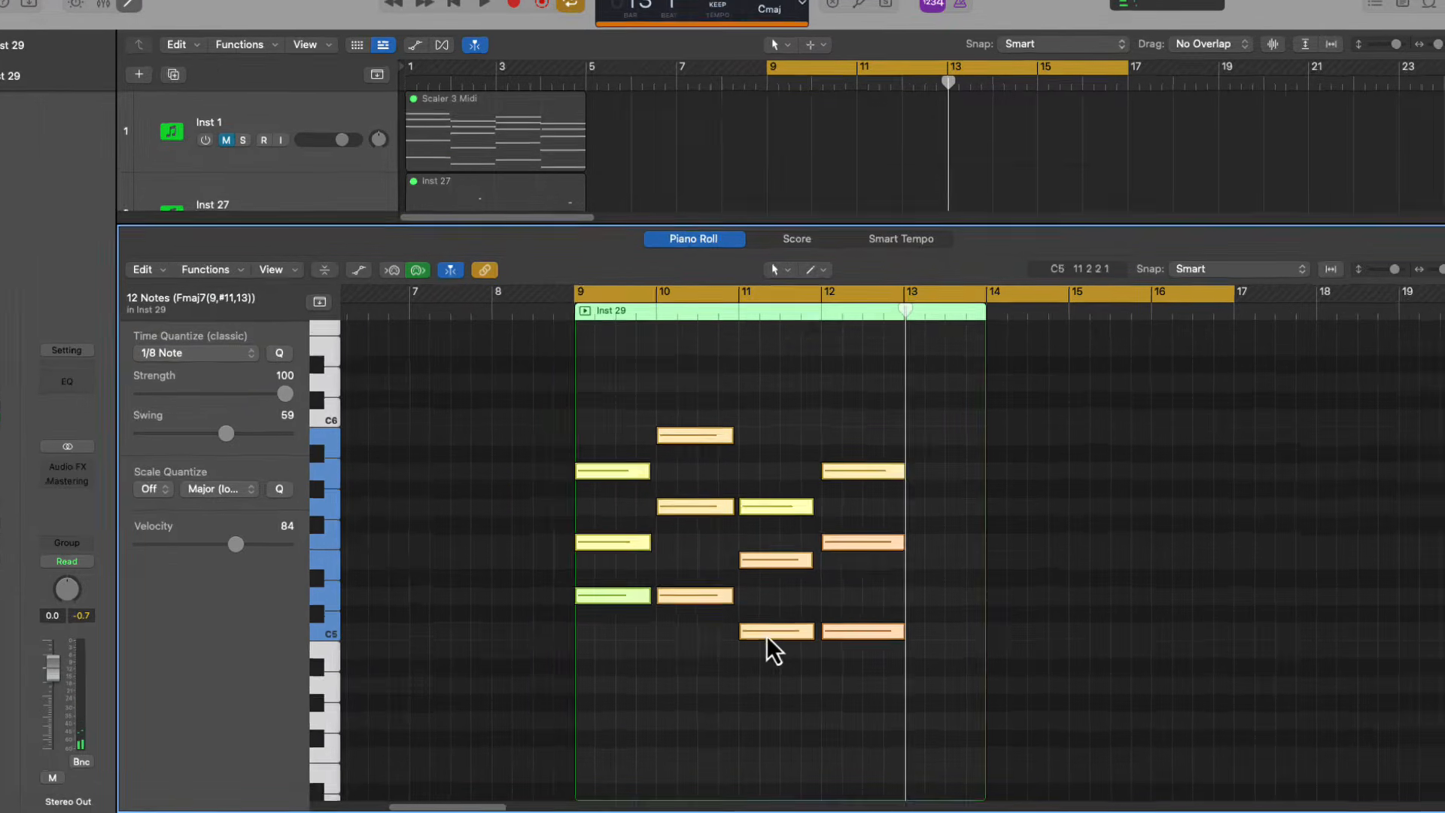
right_click(801, 640)
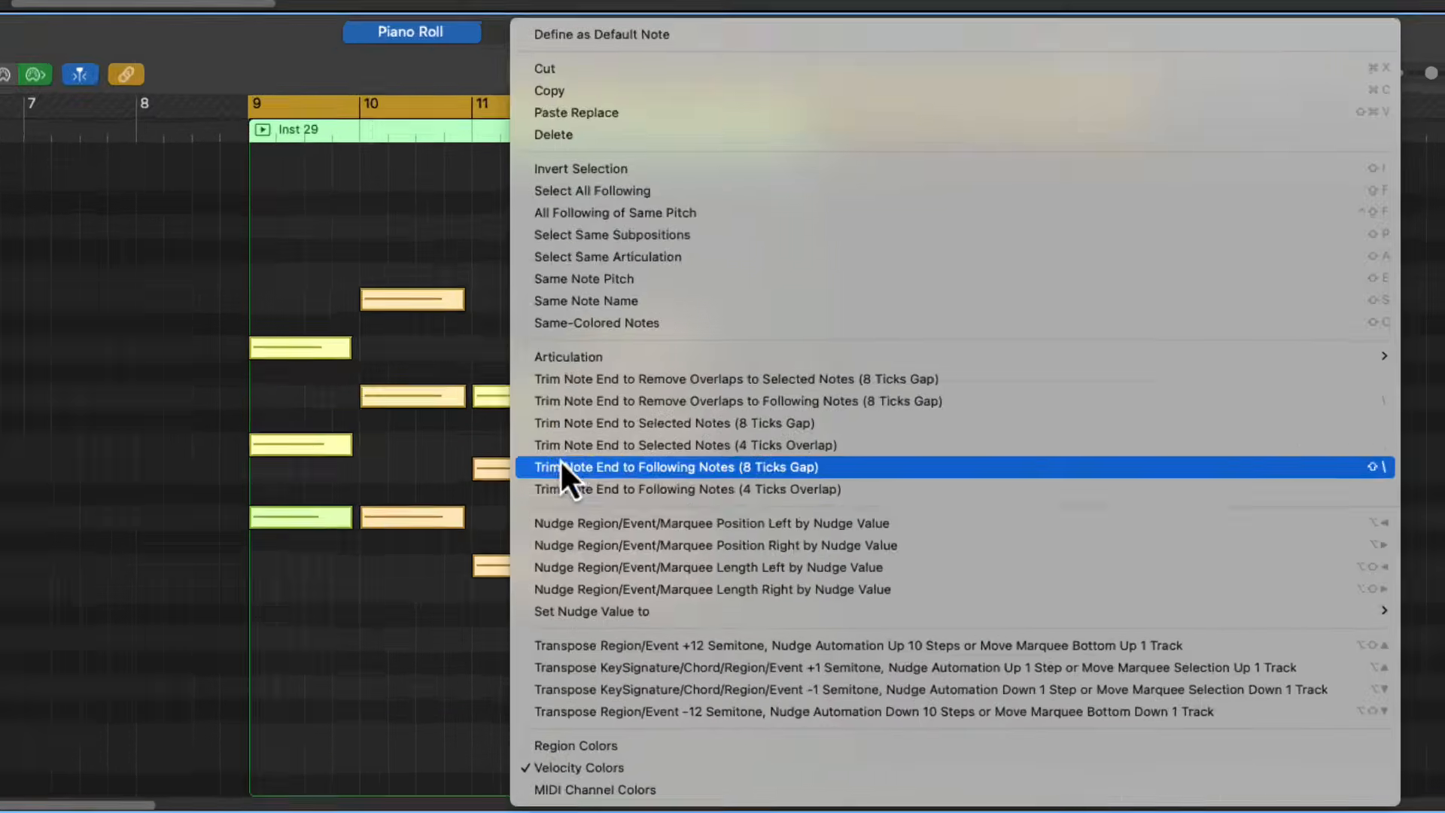
click(666, 422)
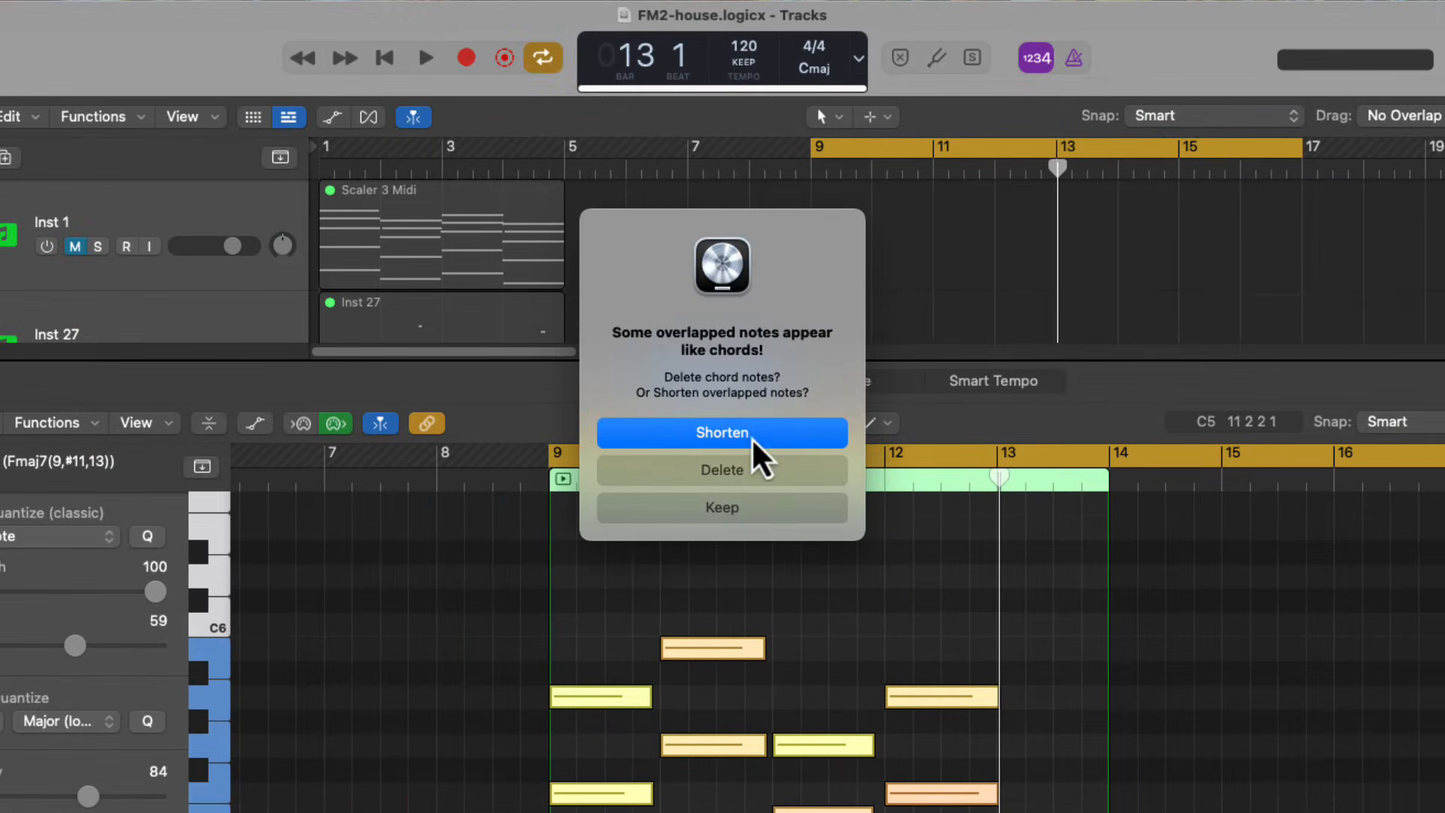
click(752, 438)
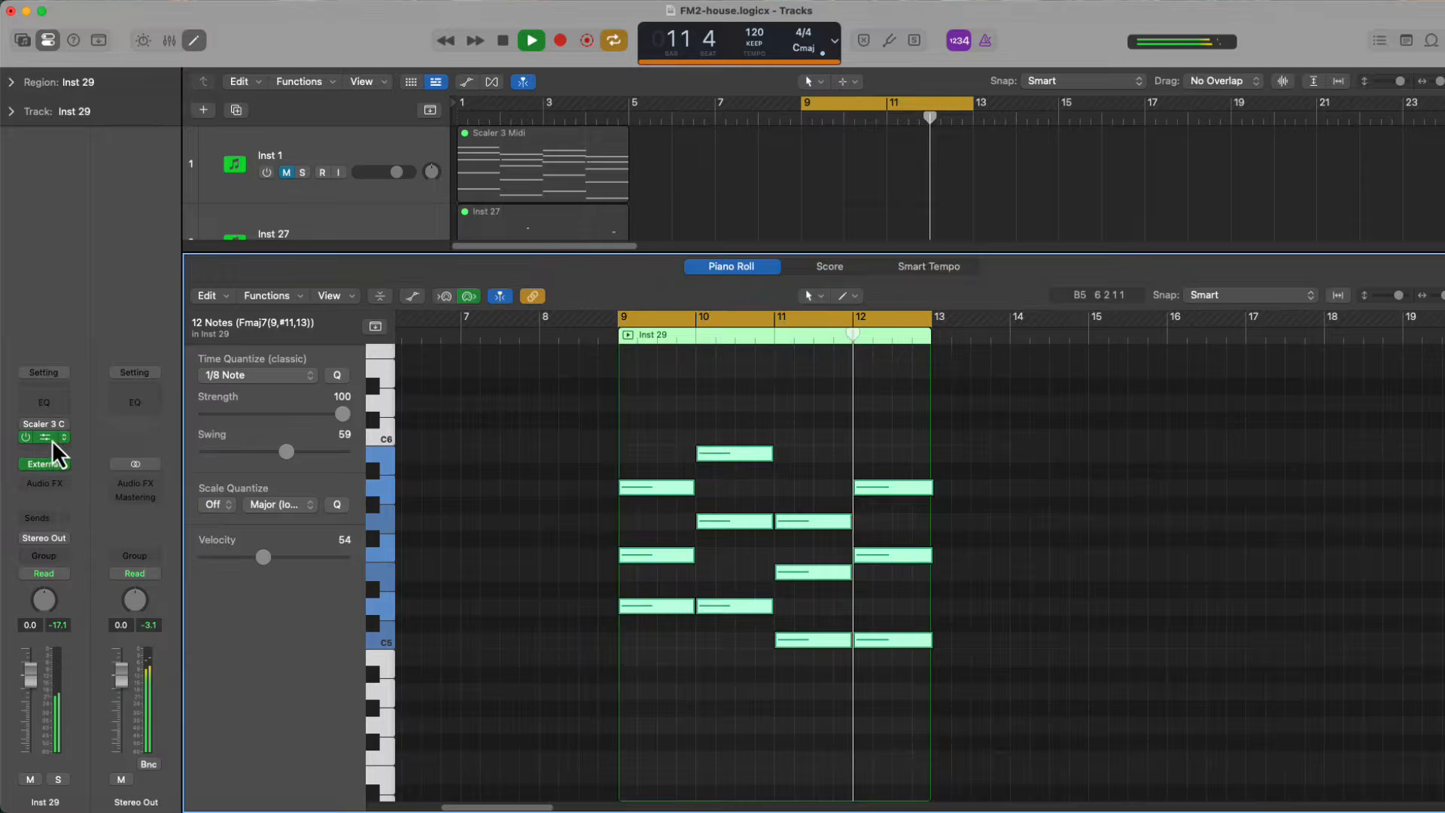
Open the Arpeggiator on Inst 29 while the part plays and look through its preset list
click(52, 439)
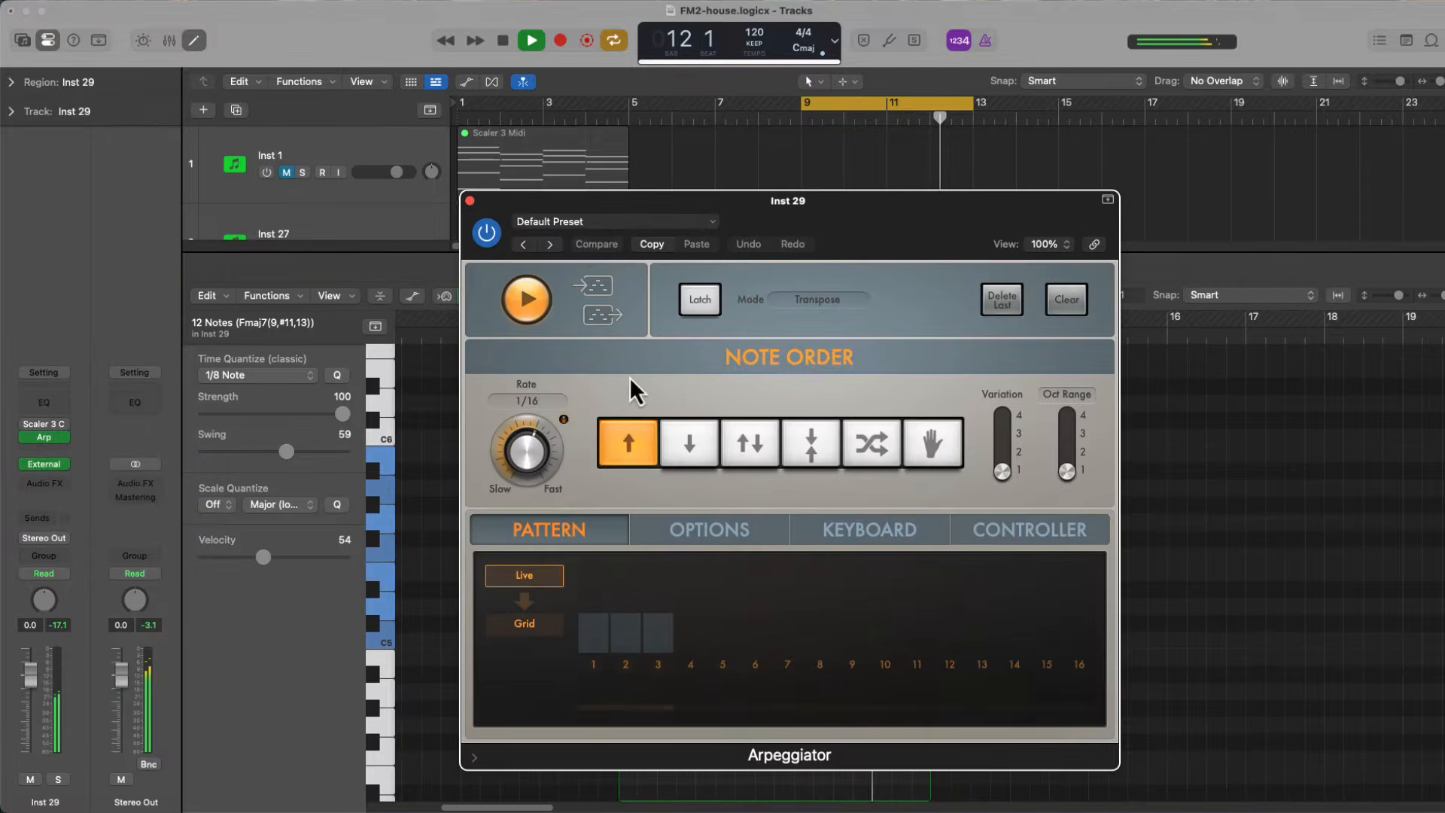
click(579, 225)
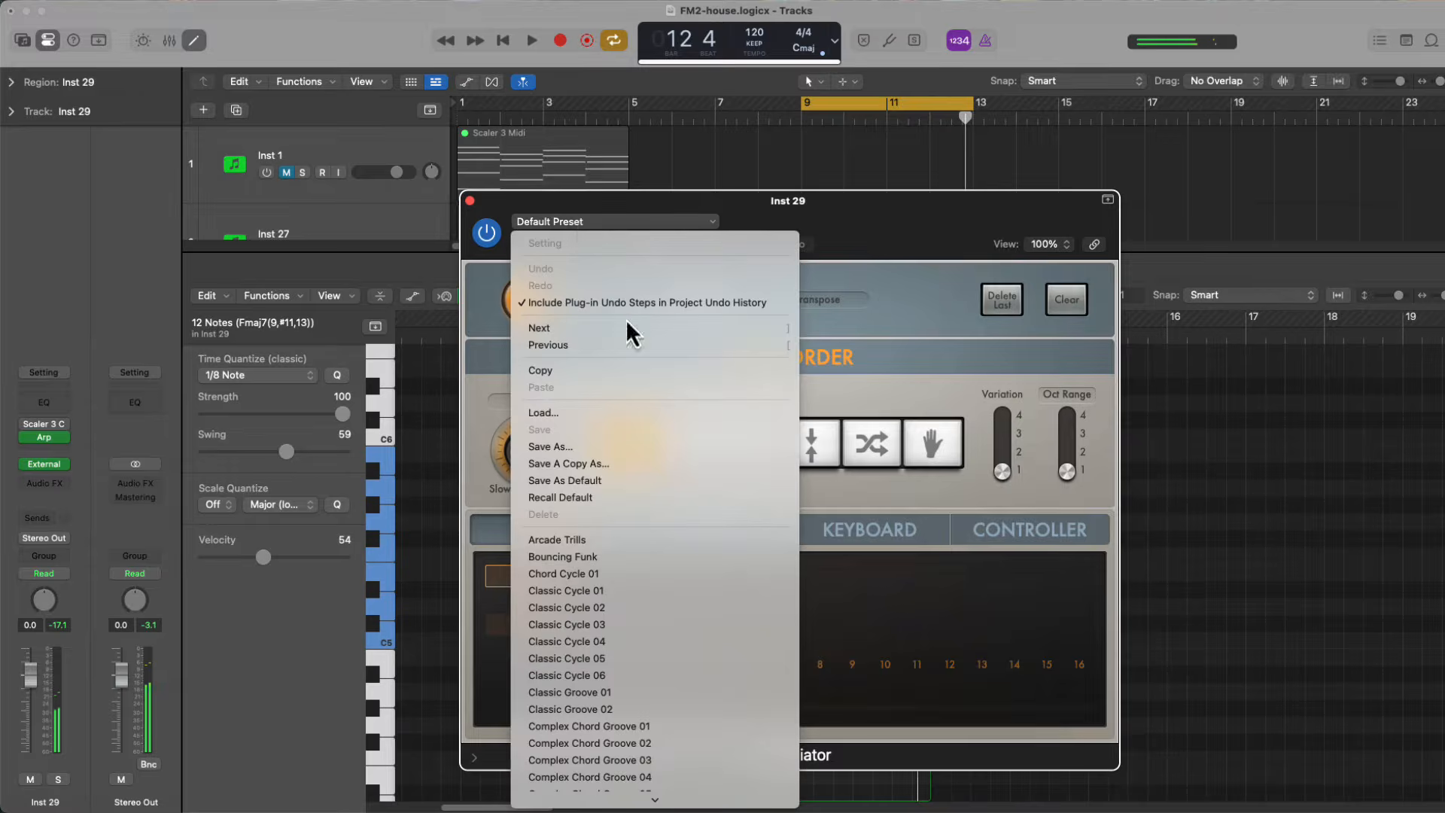
scroll(662, 590, down, 10)
scroll(662, 581, up, 15)
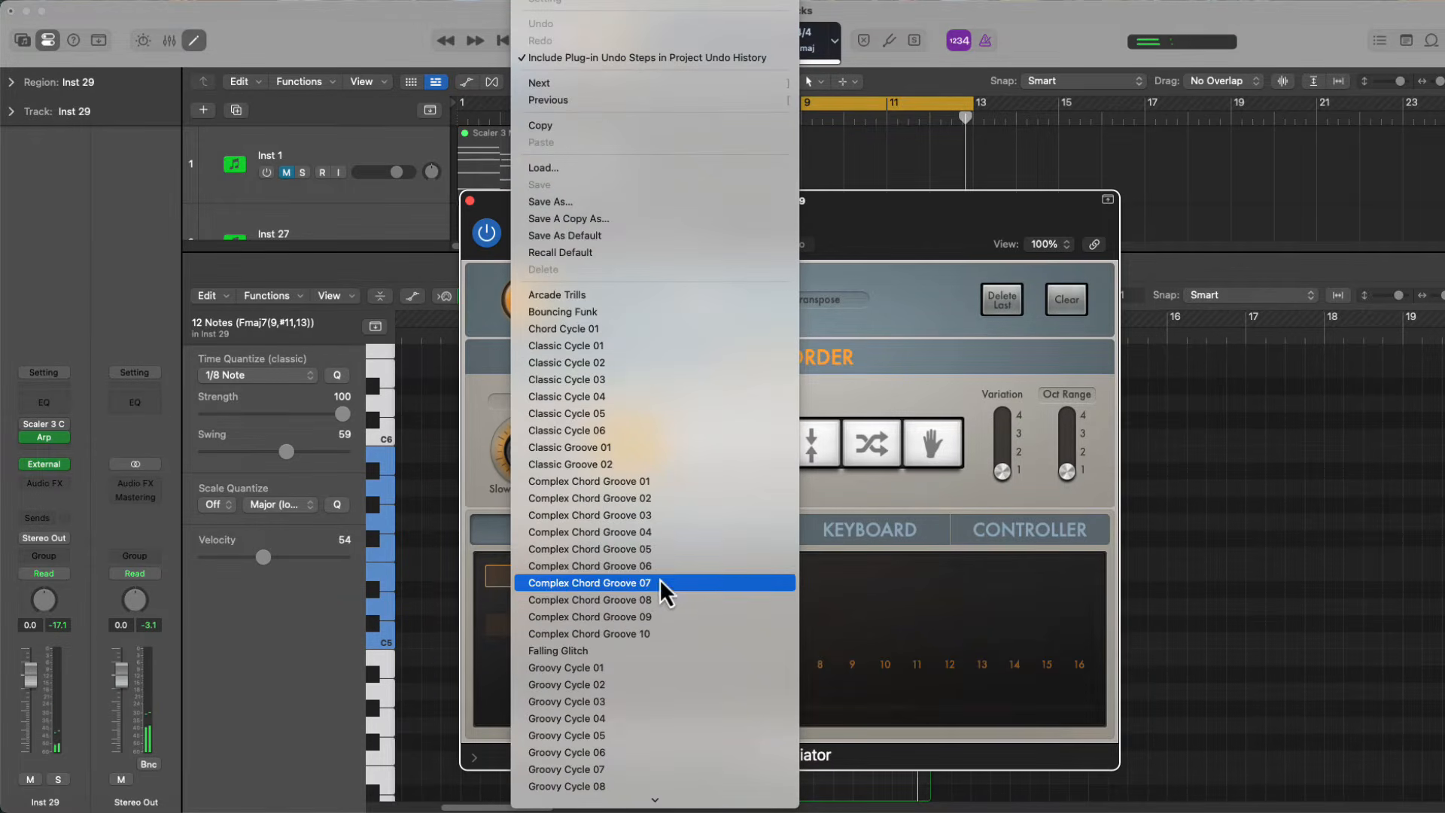
click(647, 379)
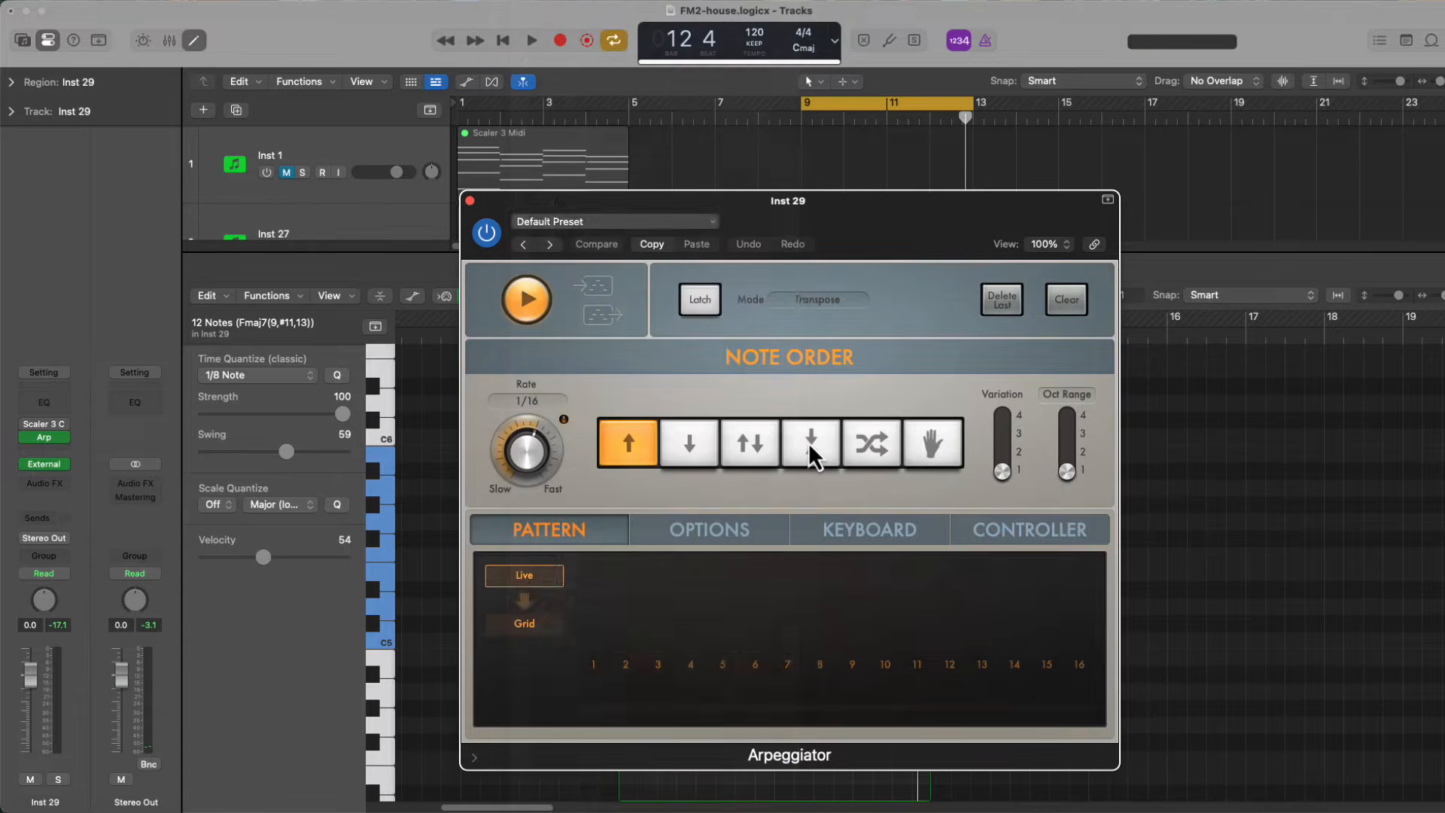
Select all notes in the Inst 29 region, transpose them down one octave, and play the part
key(space)
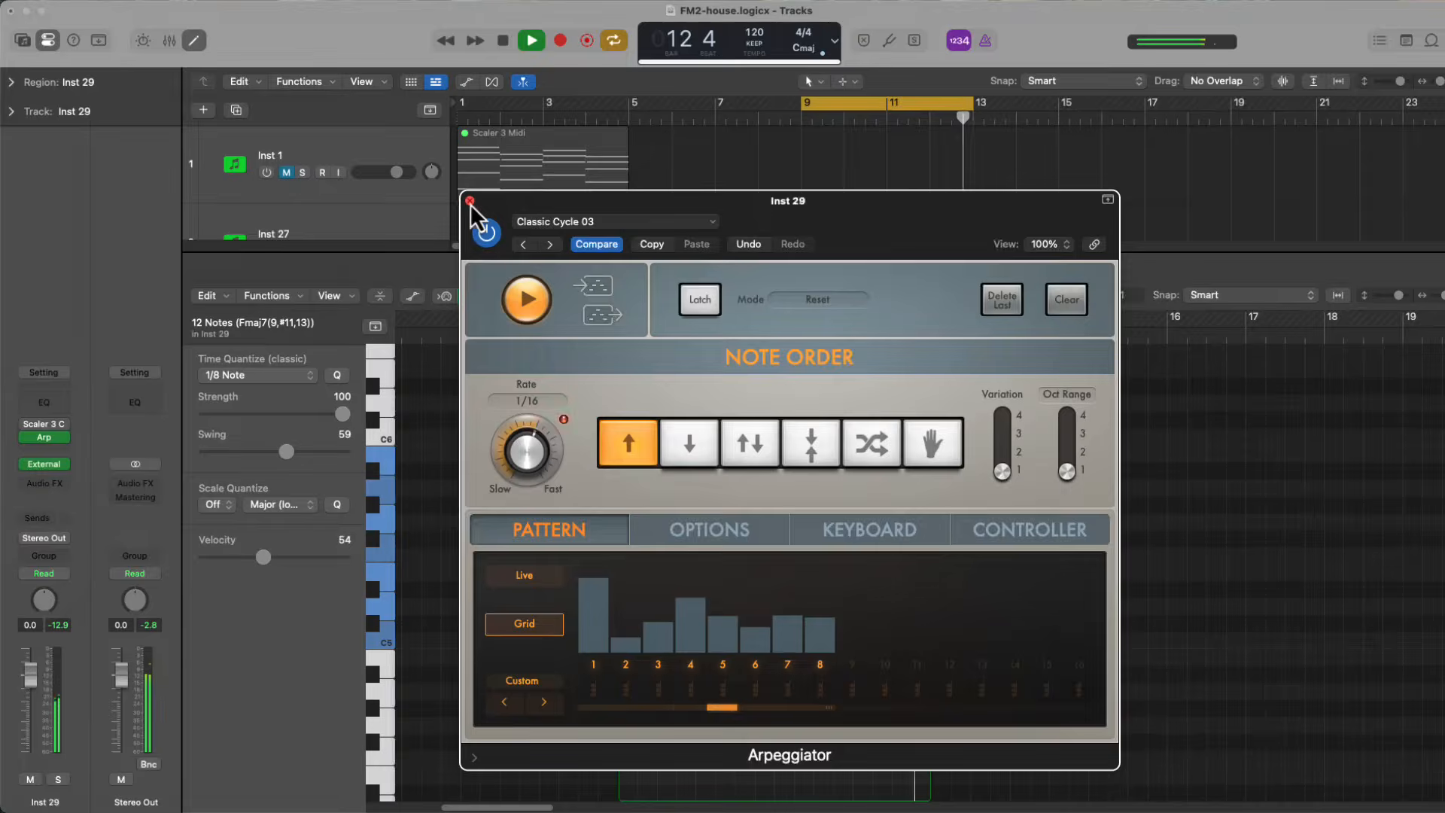
click(471, 210)
drag(1064, 735, 978, 681)
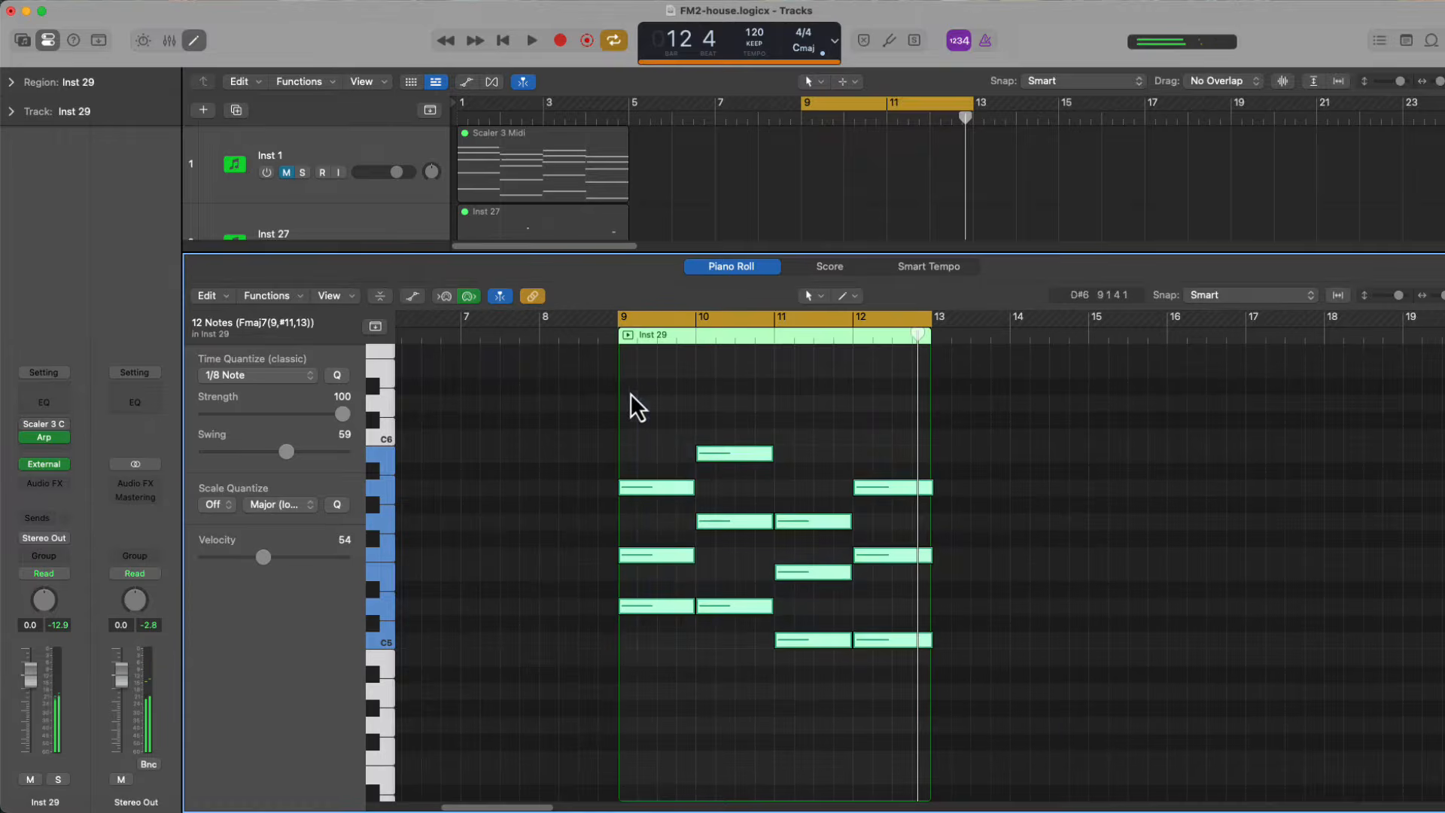
key(shift+alt+Down)
key(space)
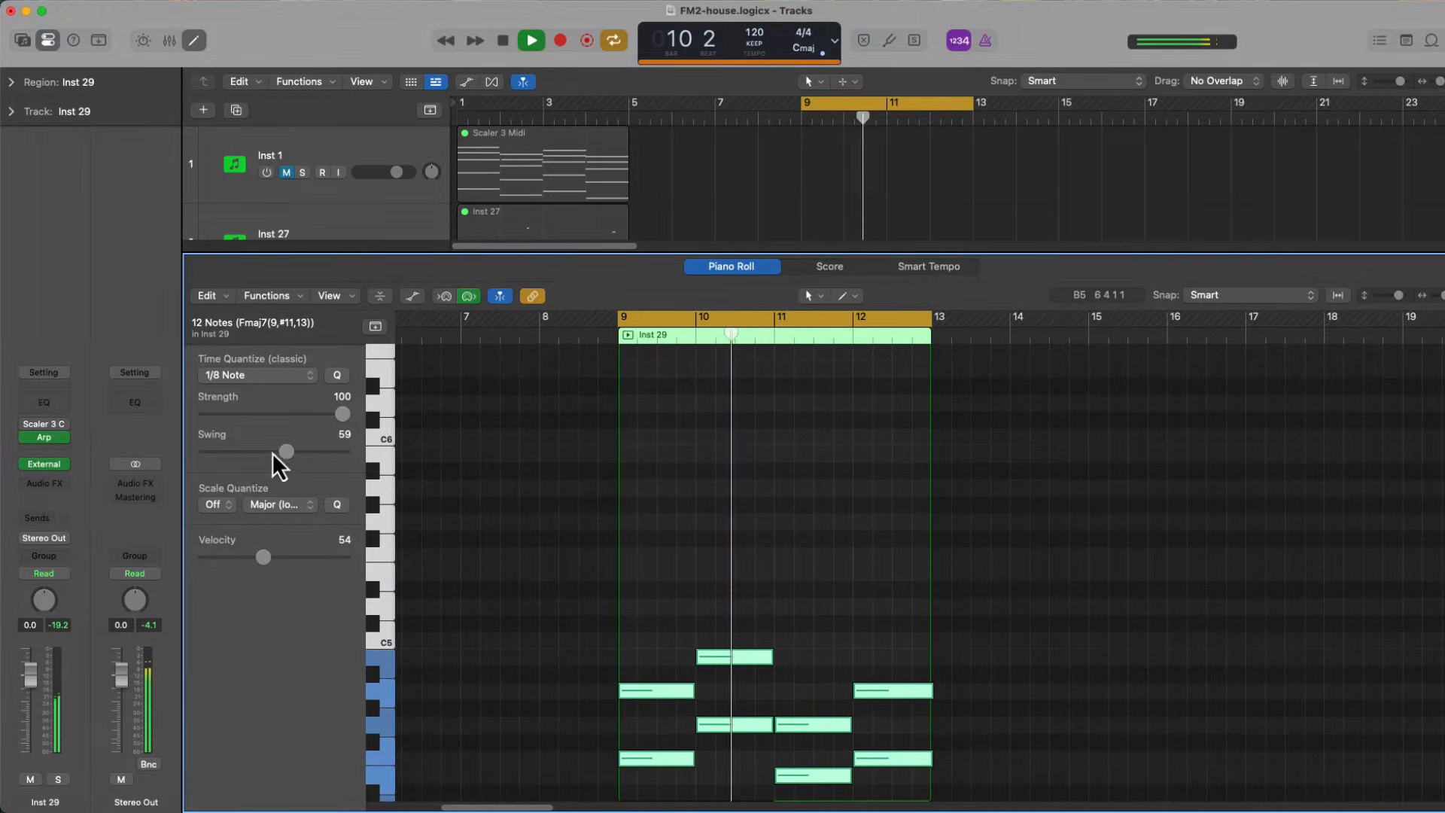
scroll(725, 596, down, 5)
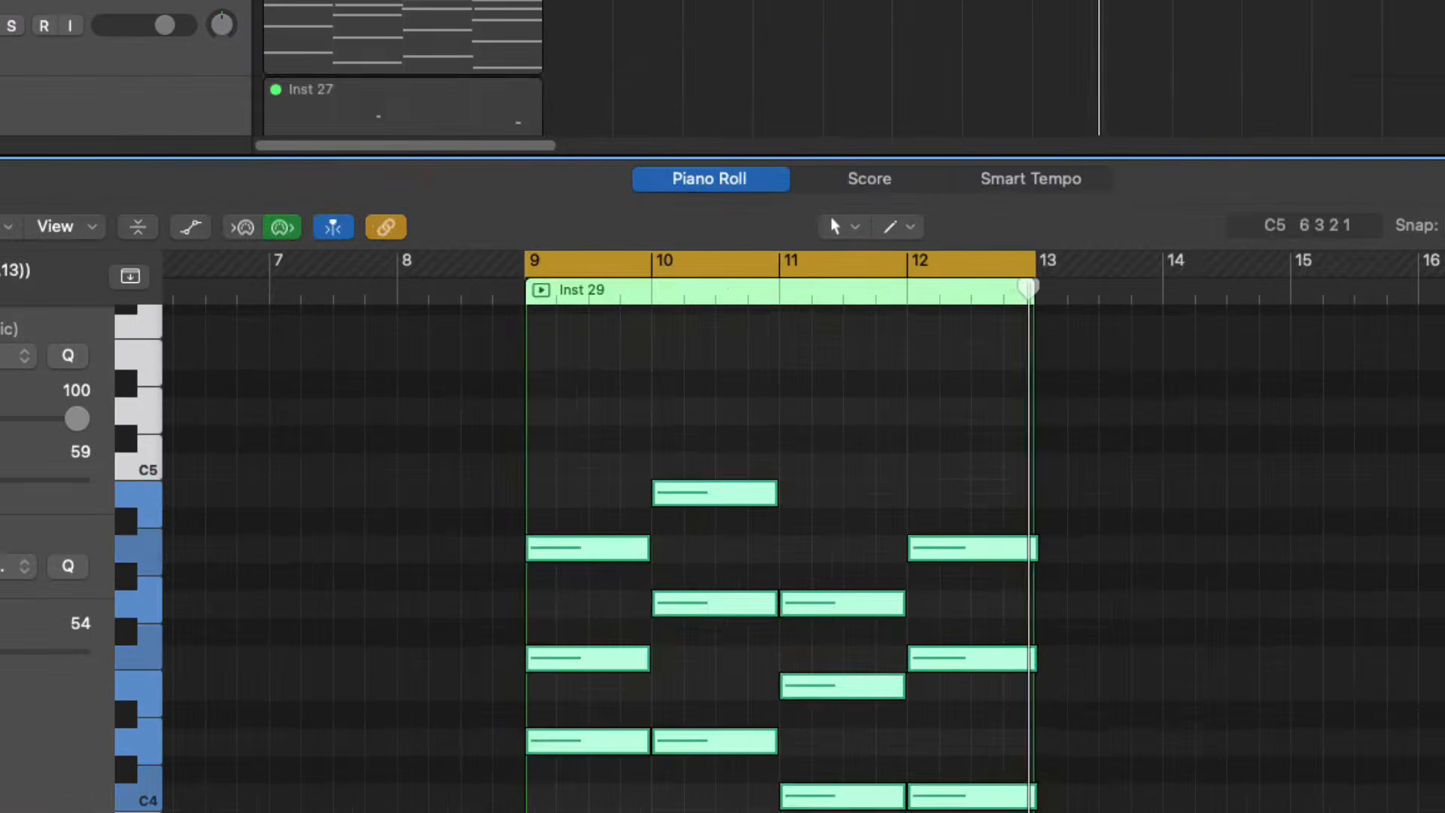
Set the Variation and Oct Range of Inst 29's Arpeggiator to 2 on the Classic Cycle 03 preset
click(46, 438)
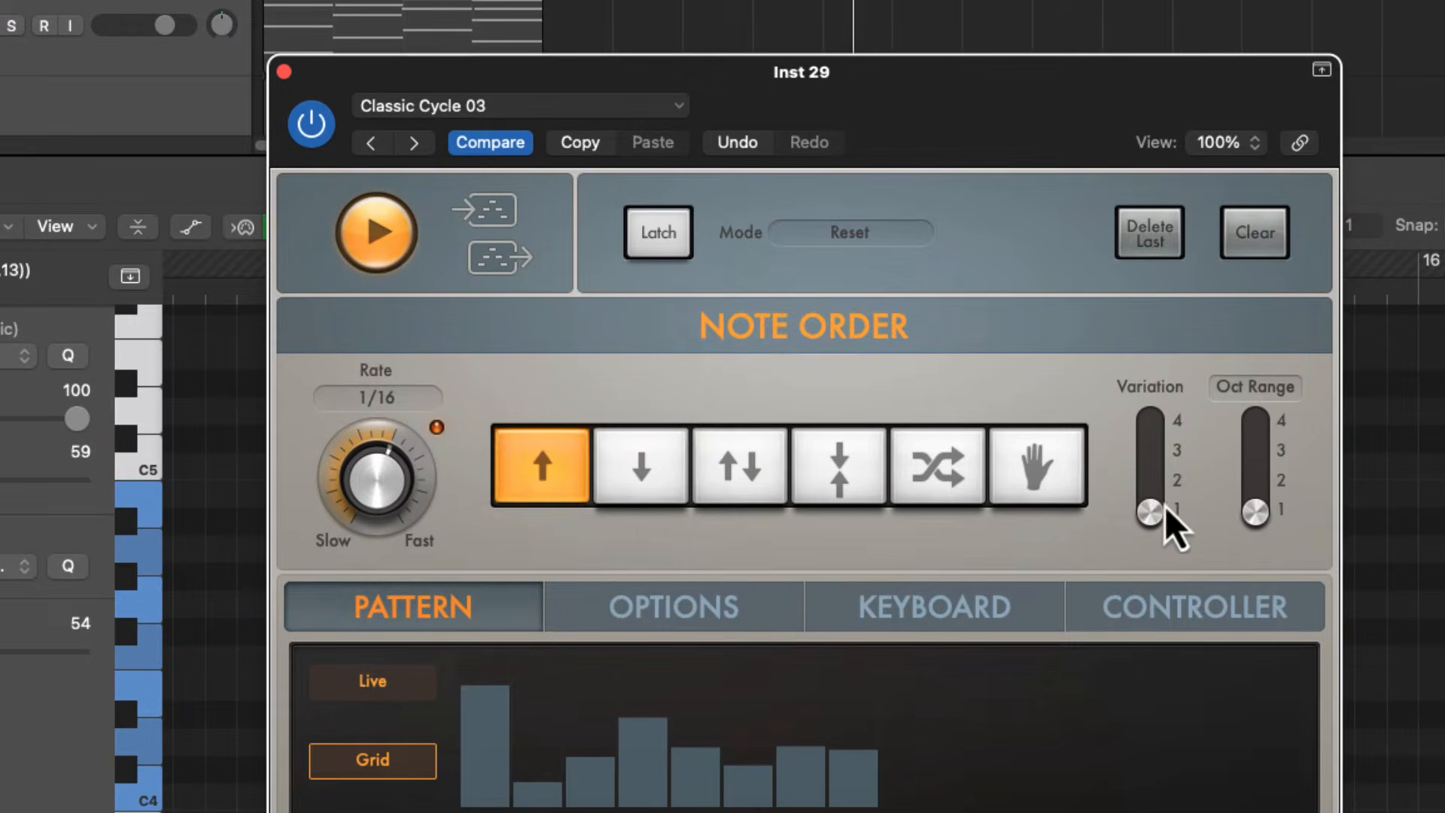
click(1146, 490)
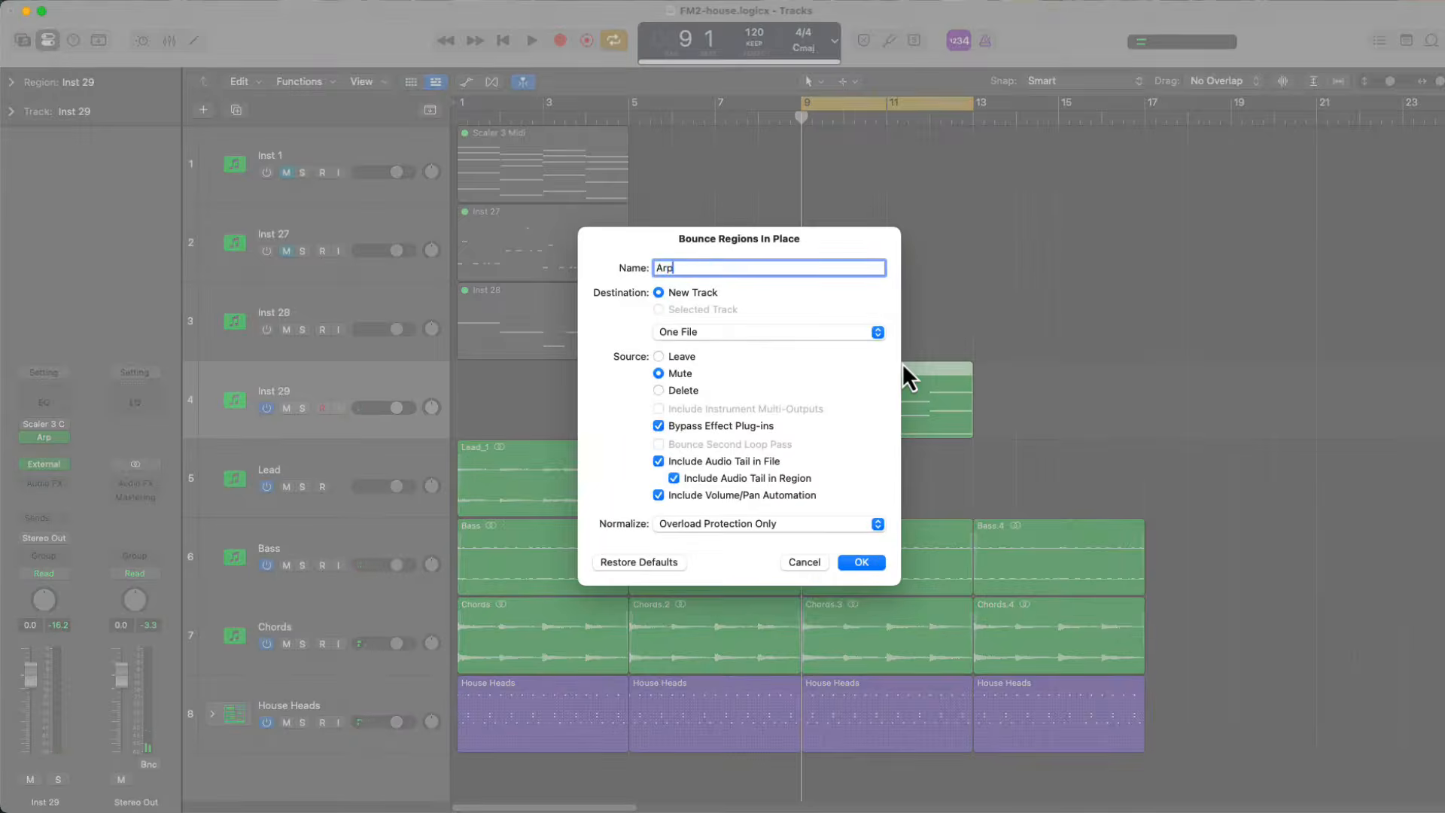
key(Return)
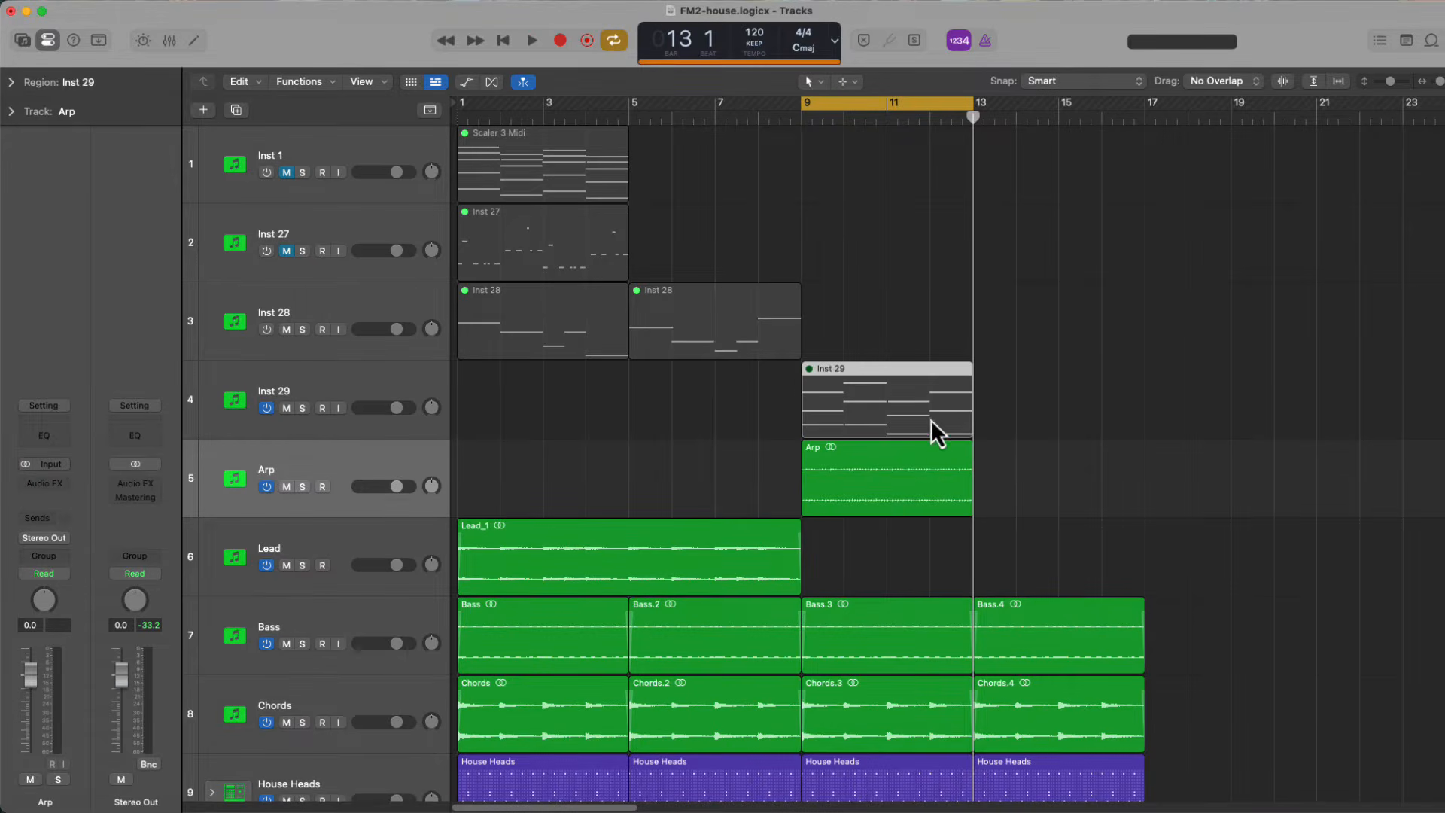
Add a Channel EQ to the Arp track with a 12 dB/Oct low cut at 645 Hz while the part plays
click(870, 480)
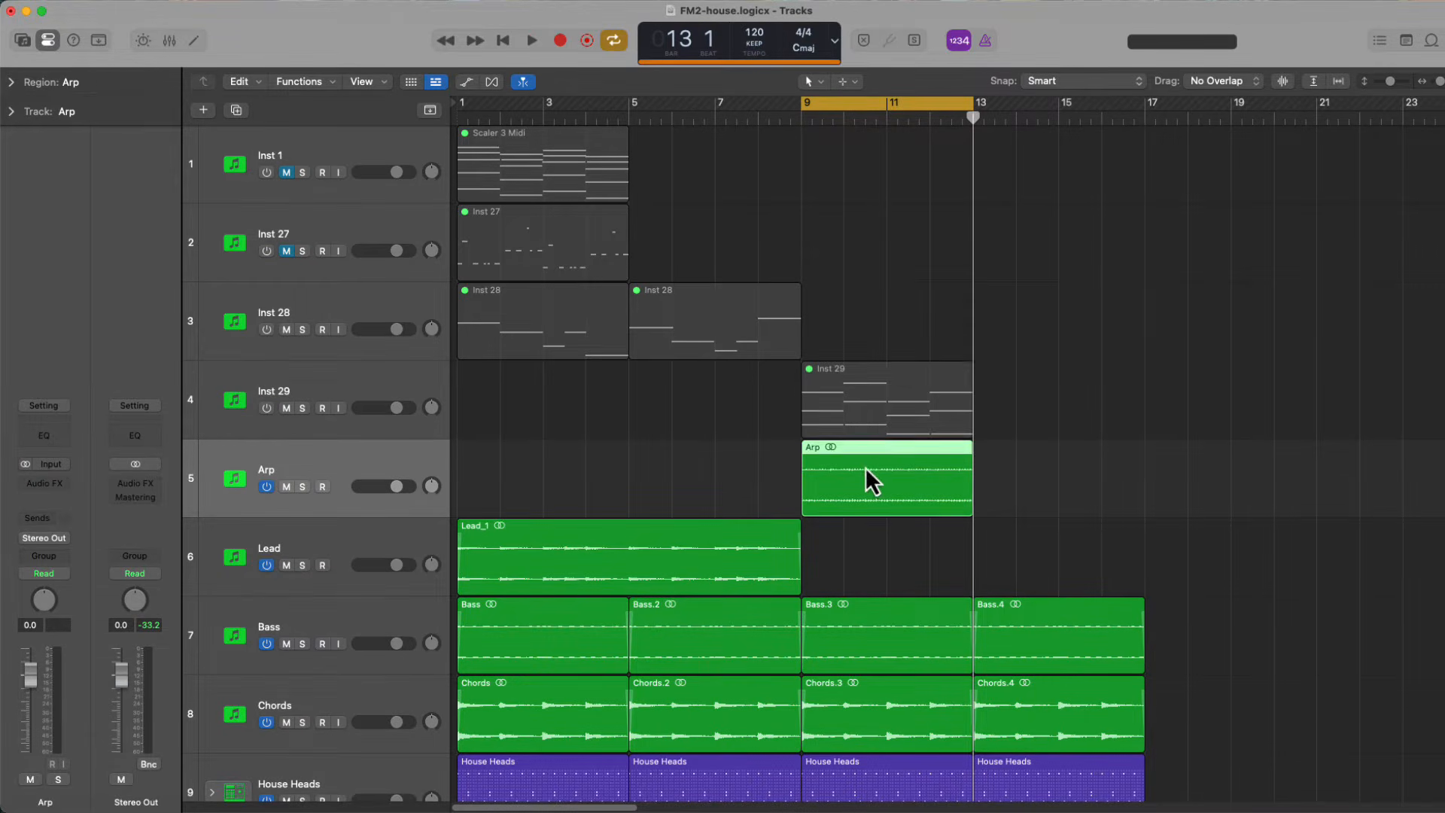
key(space)
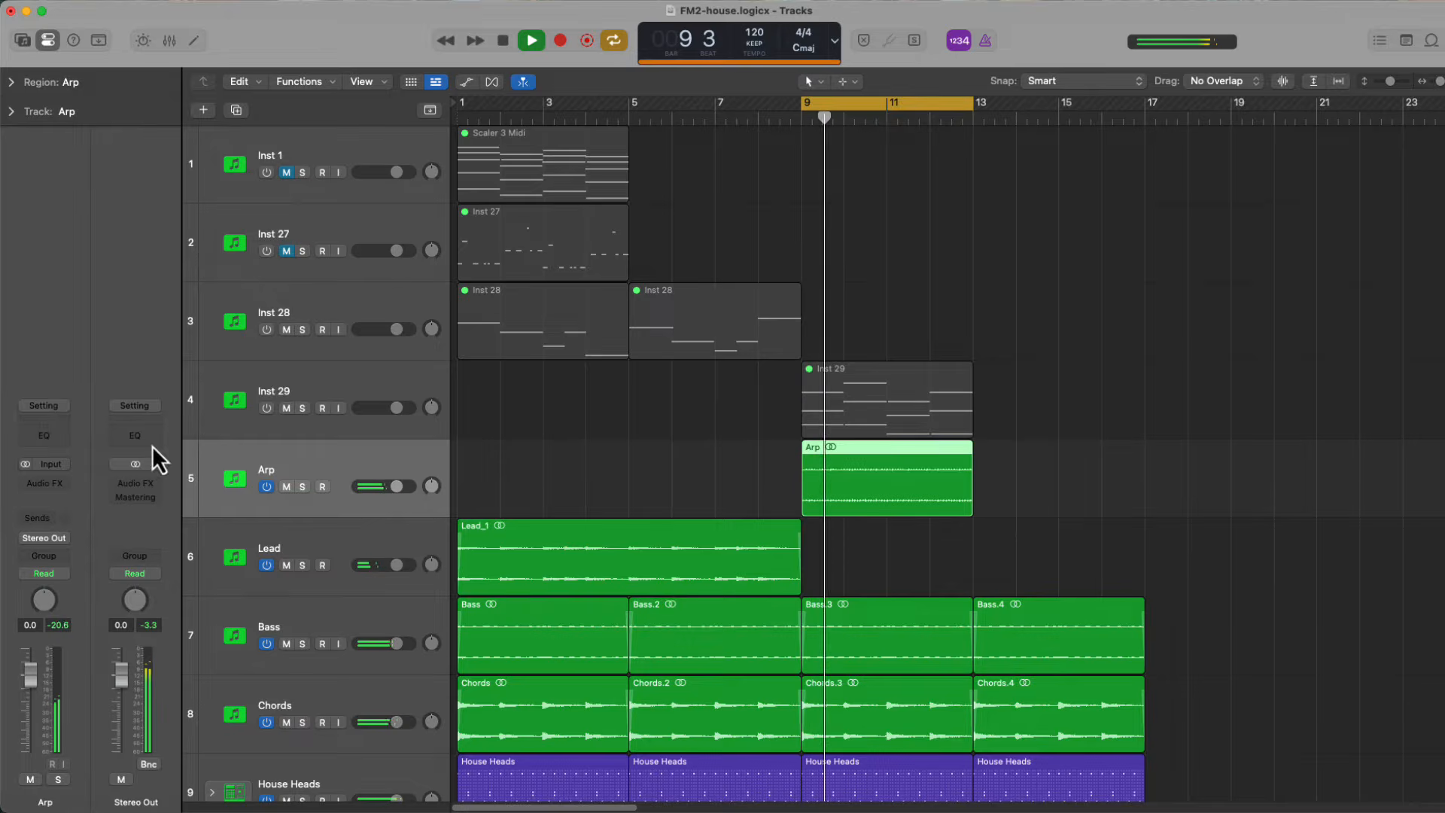
click(30, 435)
click(517, 273)
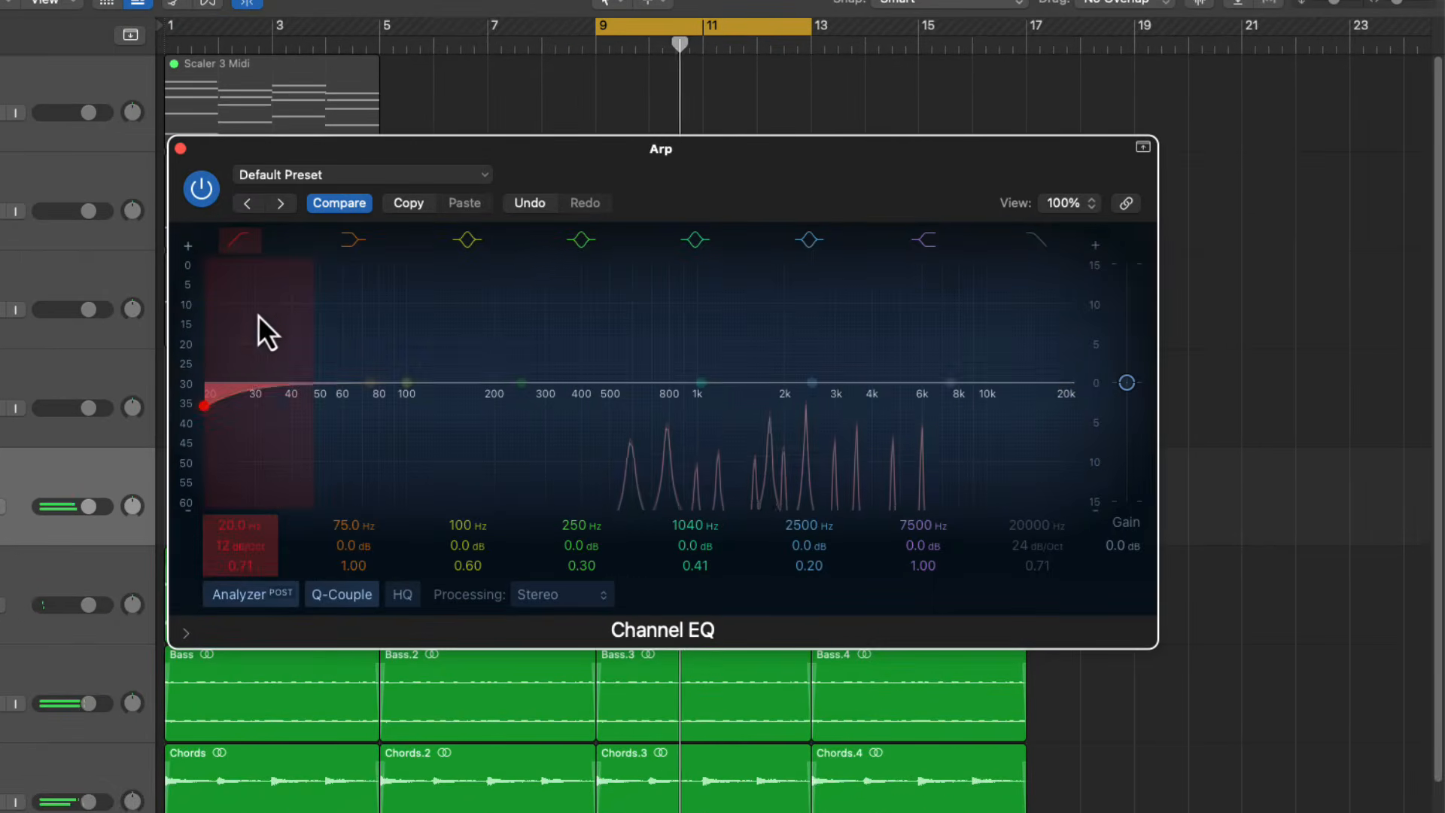
drag(533, 334, 853, 357)
drag(661, 344, 692, 353)
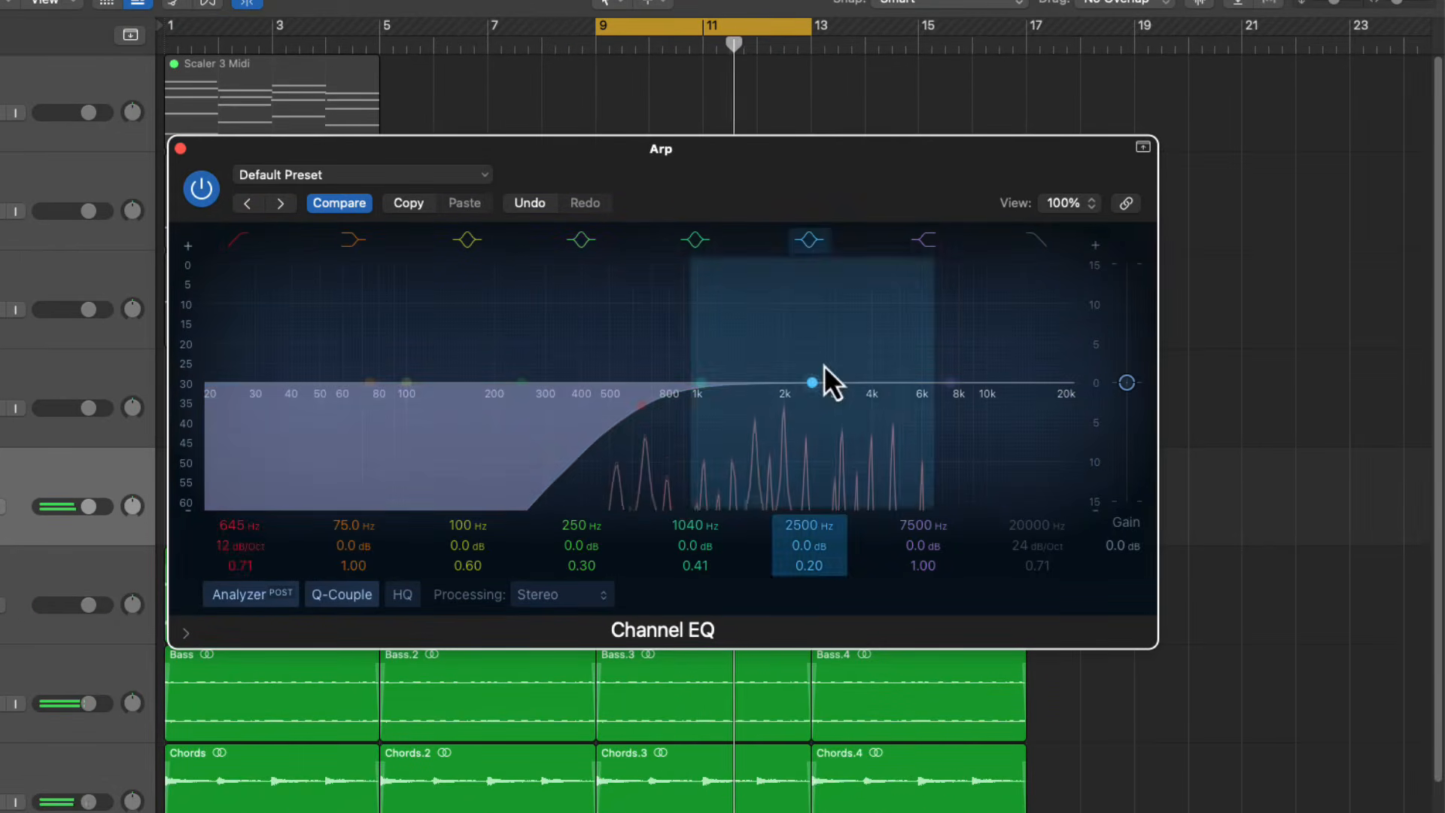
click(180, 148)
Insert the Kilohearts kHs Reverb after the Channel EQ on the Arp track
click(59, 471)
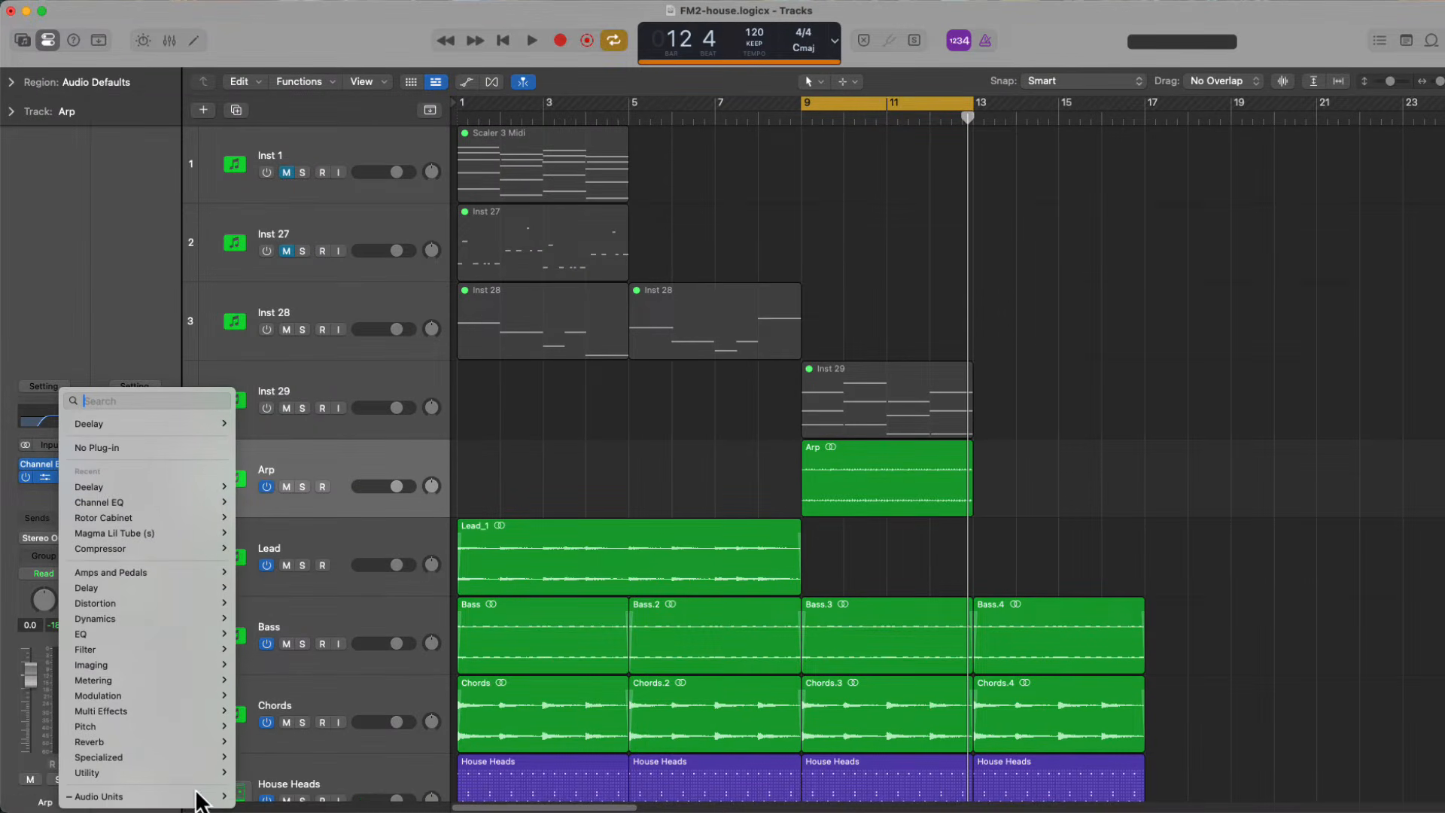
mouse_move(216, 799)
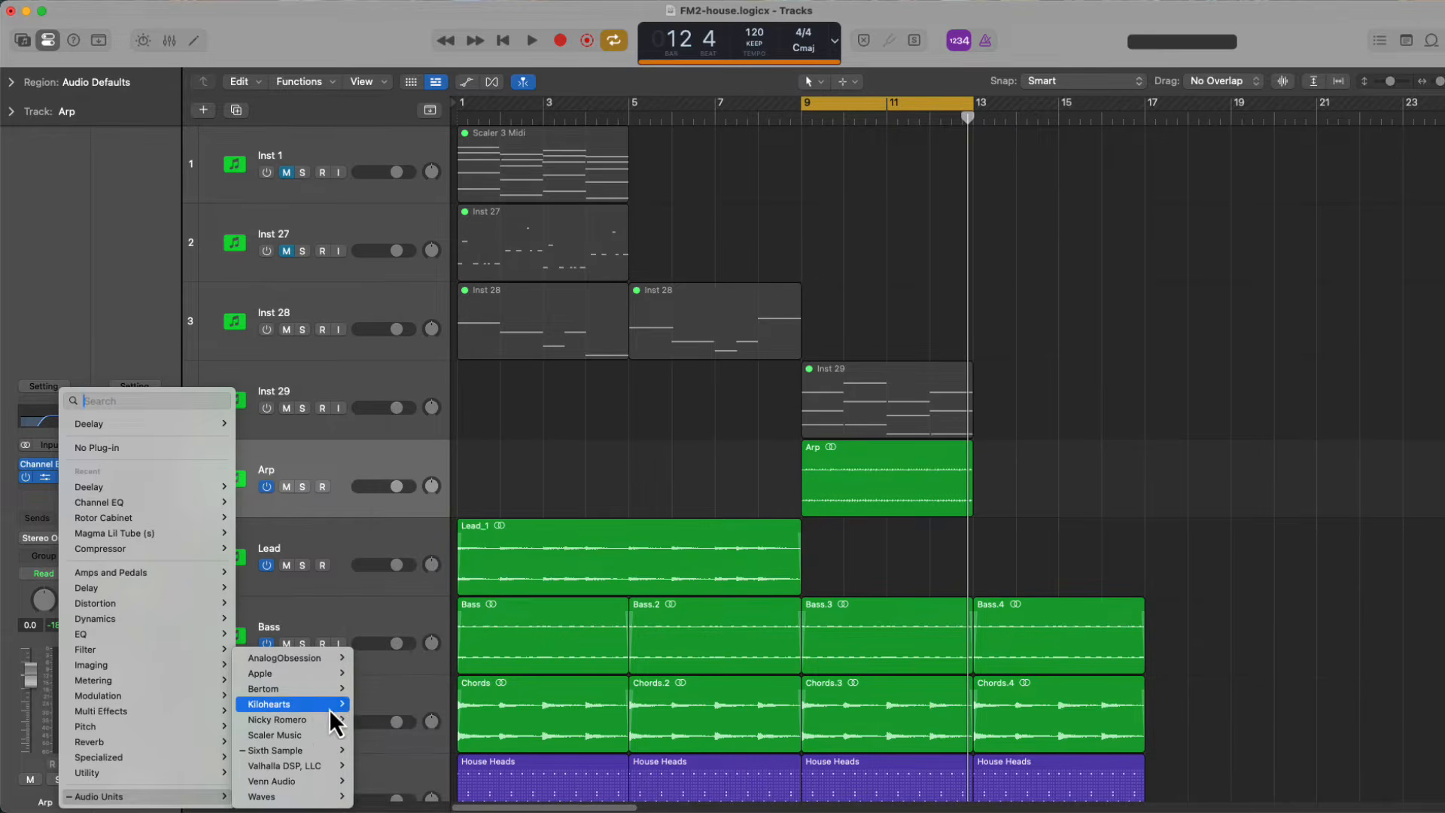
mouse_move(328, 711)
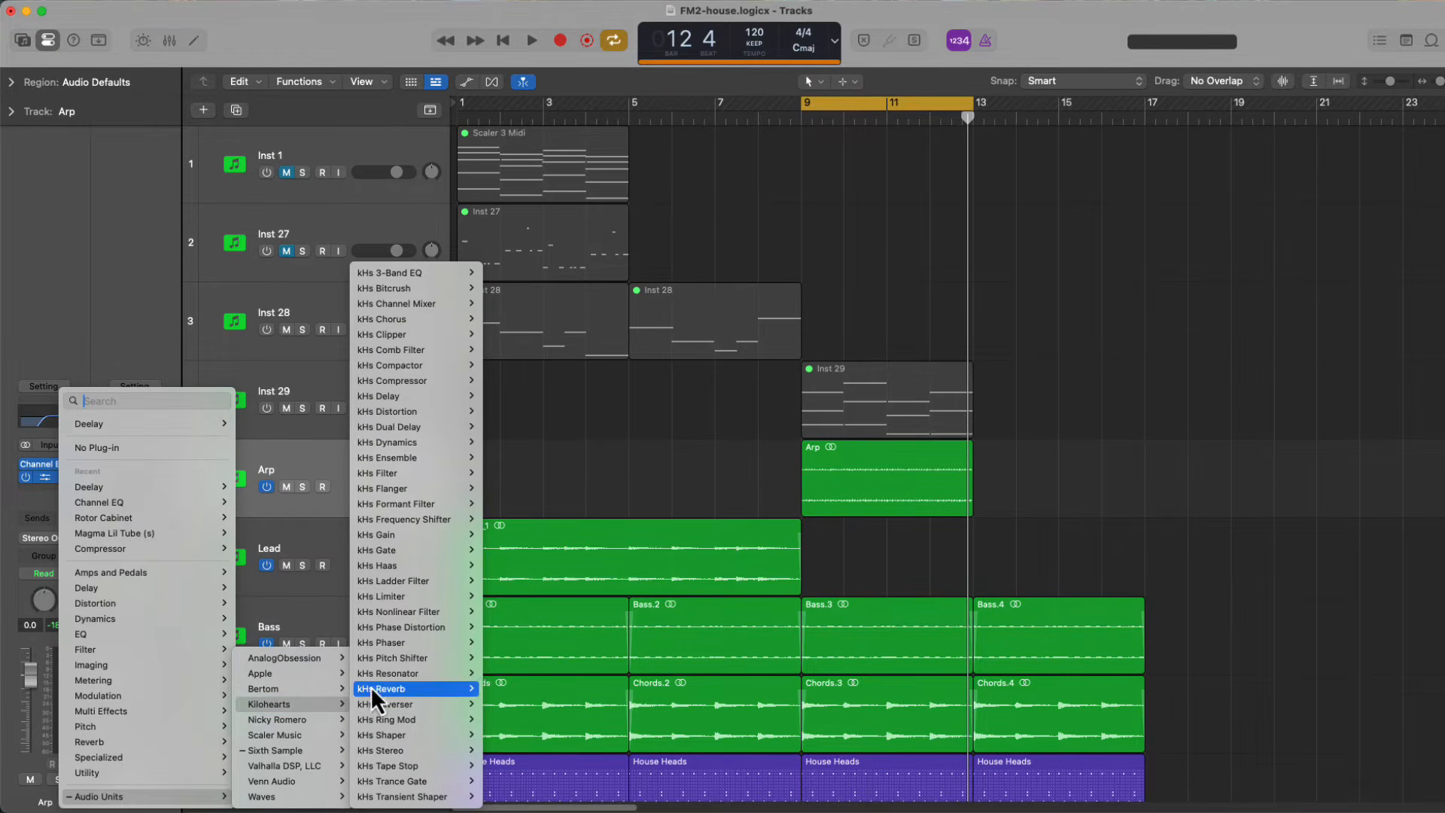
mouse_move(372, 687)
click(485, 689)
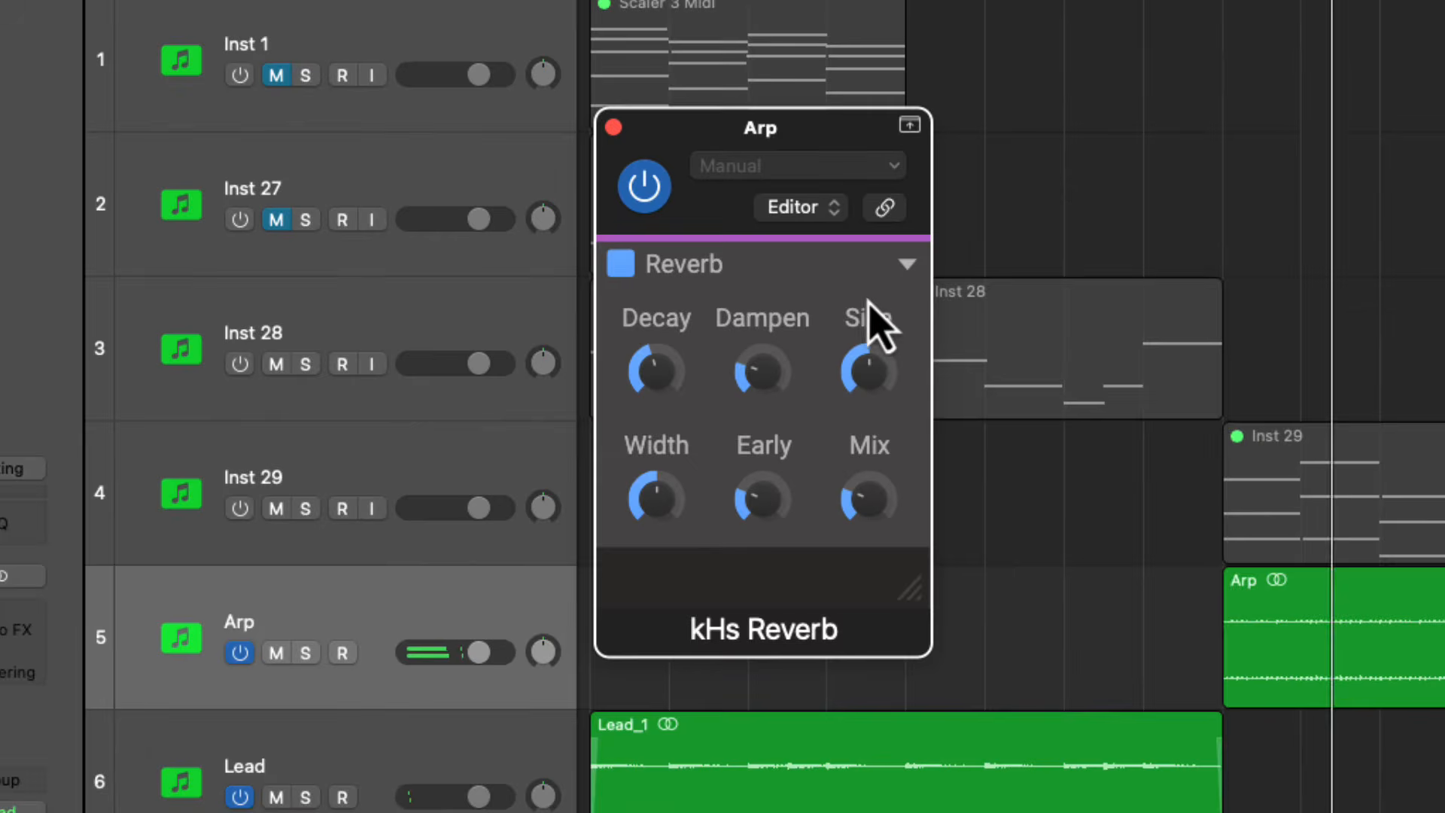
Solo the Arp track and raise the Decay, Dampen and Mix of its kHs Reverb
mouse_move(773, 387)
mouse_down()
mouse_move(767, 404)
mouse_move(761, 380)
mouse_up()
key(s)
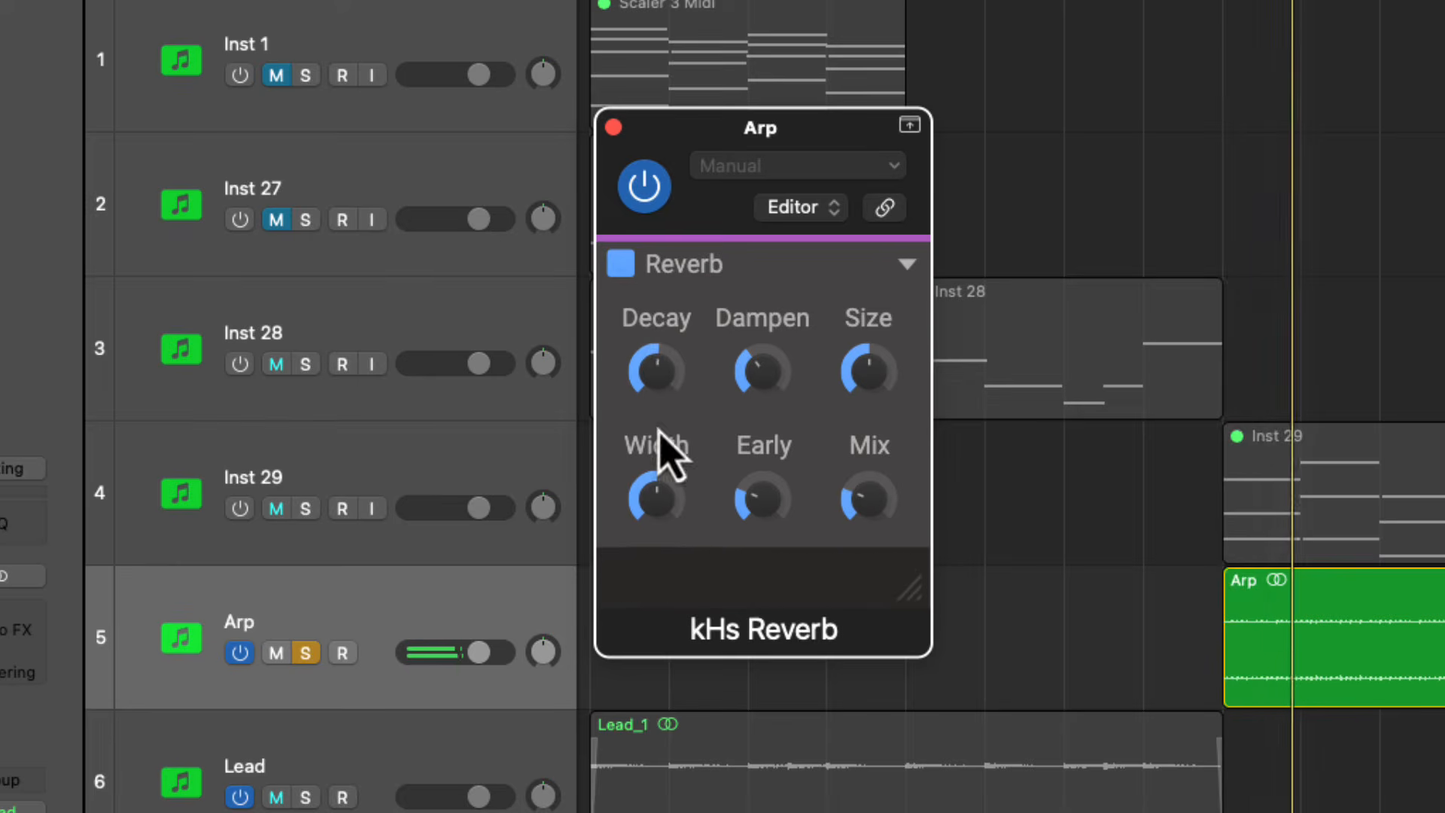
drag(867, 498, 892, 524)
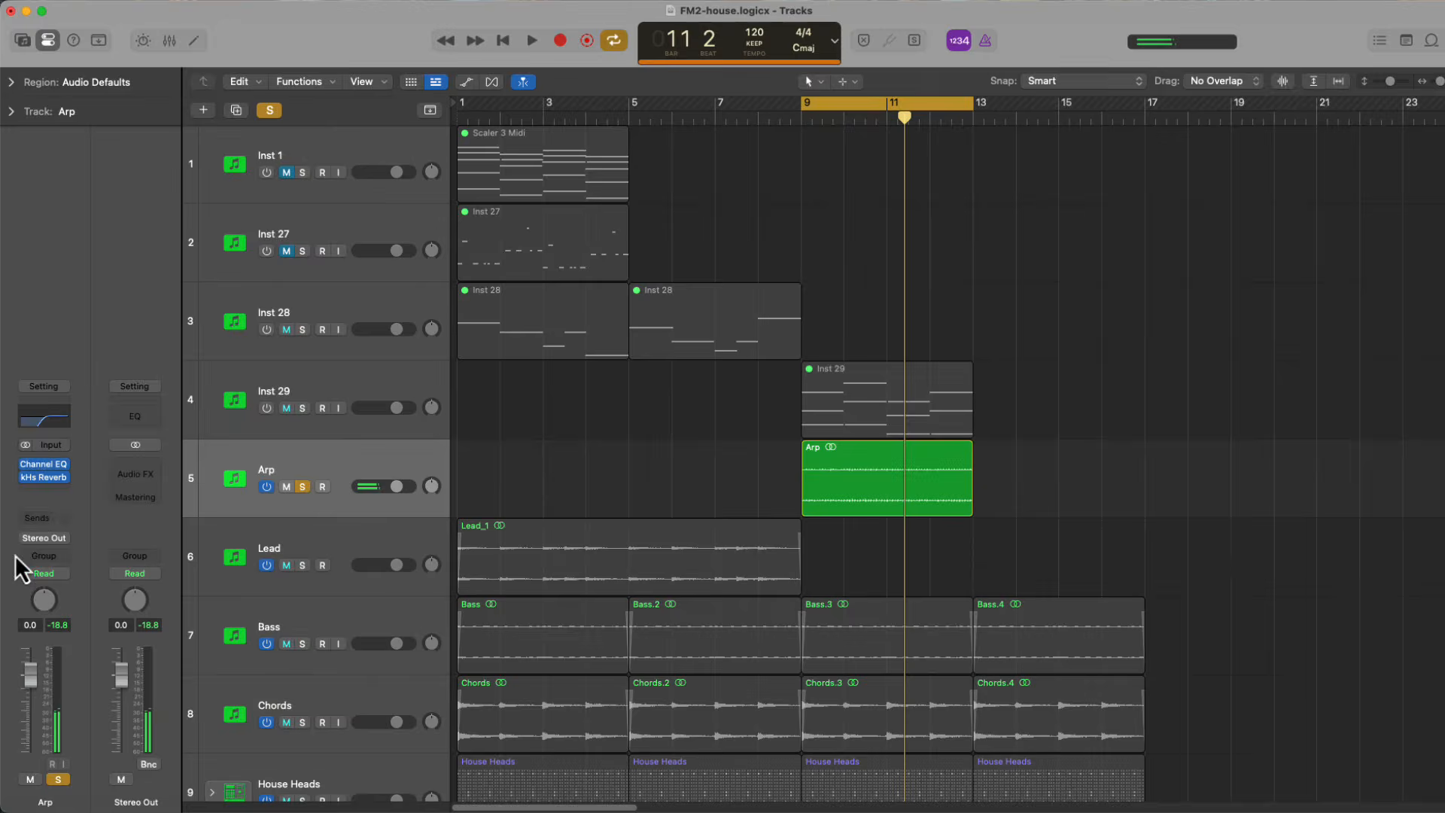
Add a send to Bus 2 on the Arp track and rename the bus's aux channel as Arp FX
click(38, 522)
mouse_move(75, 652)
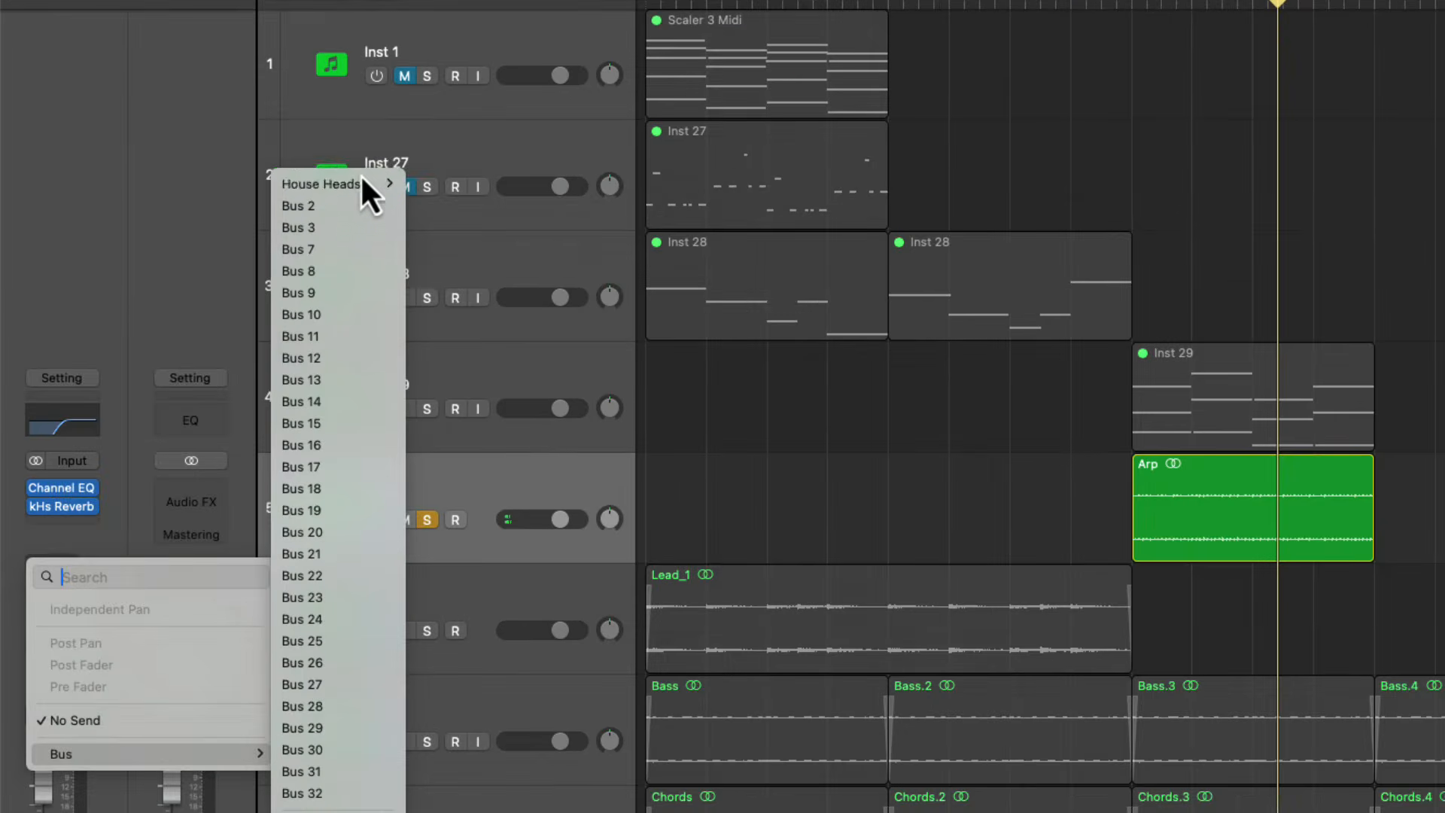
click(352, 208)
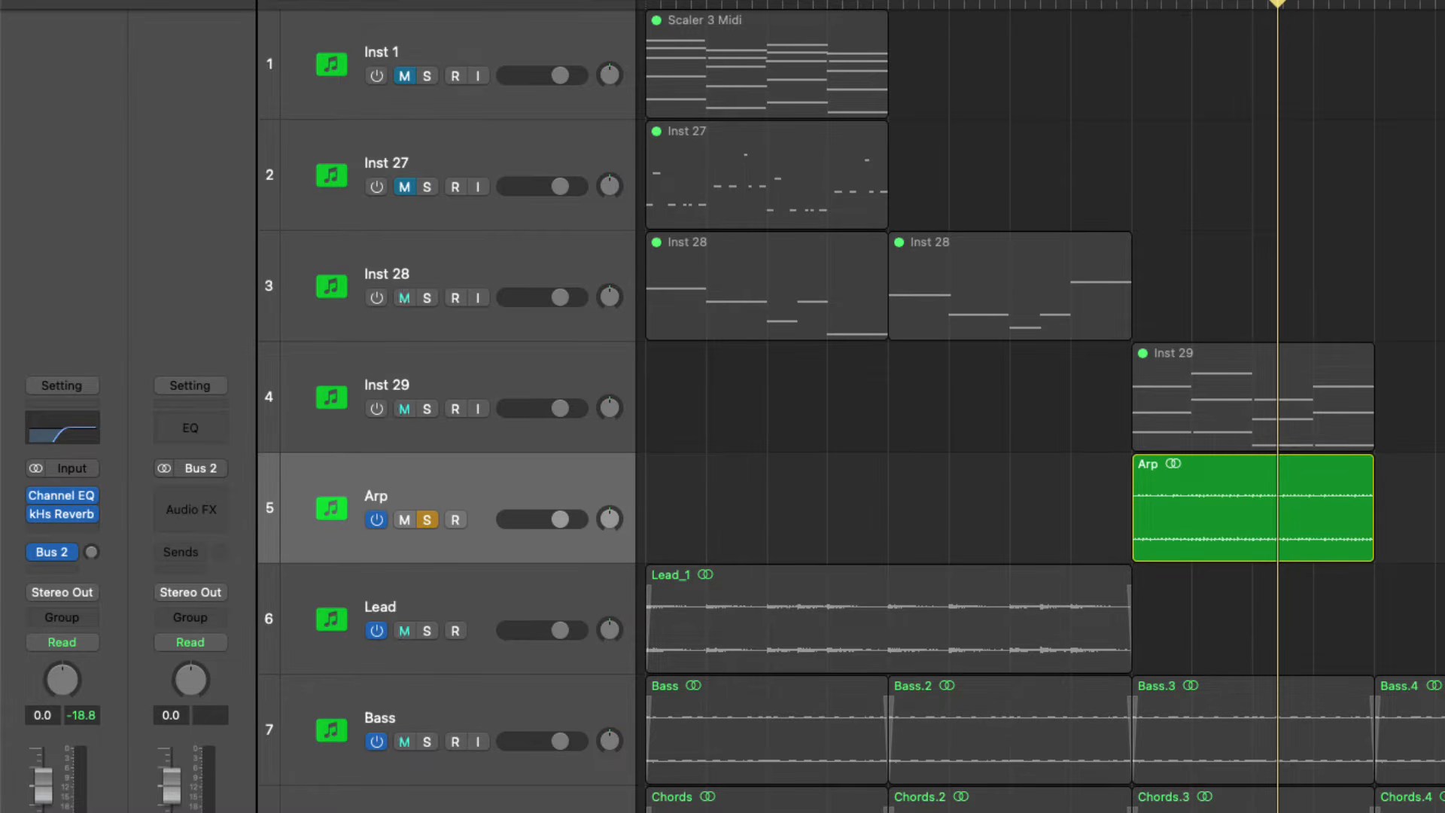
double_click(258, 799)
text(Arp Rev)
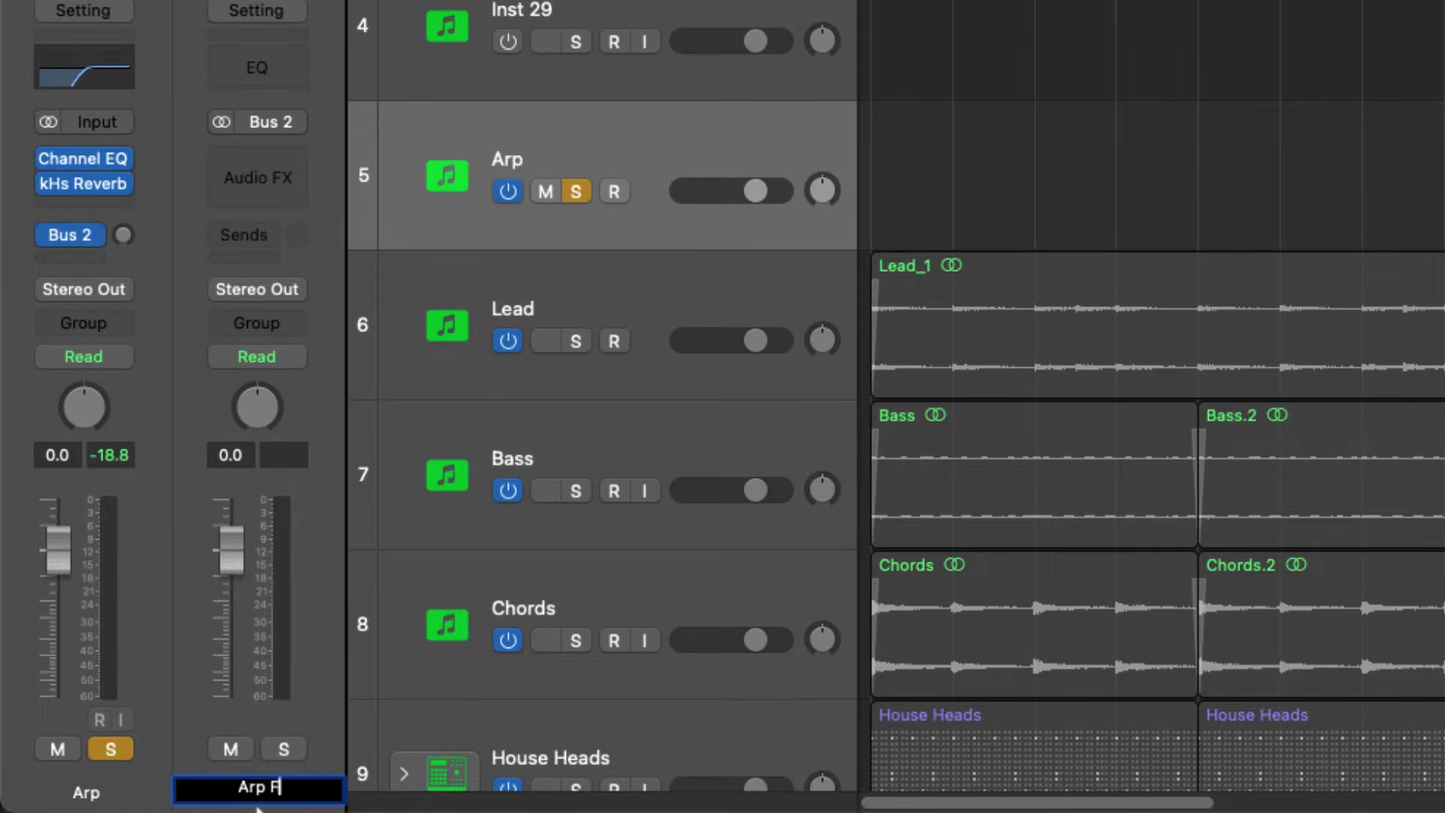
text(X)
key(Return)
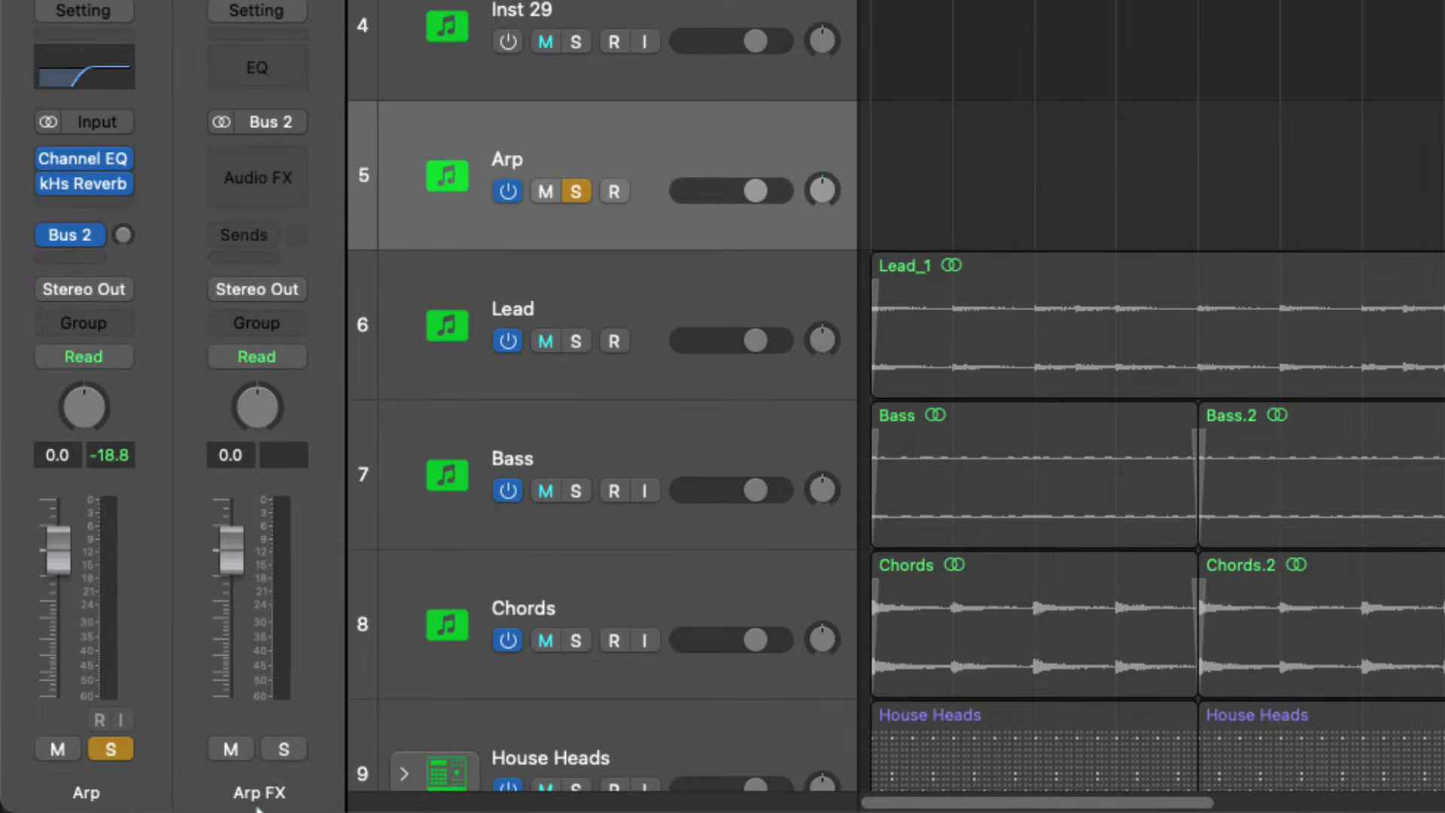
Move the kHs Reverb from Arp to the Arp FX channel and set the Arp track's Bus 2 send to Pre Fader
drag(77, 207, 226, 201)
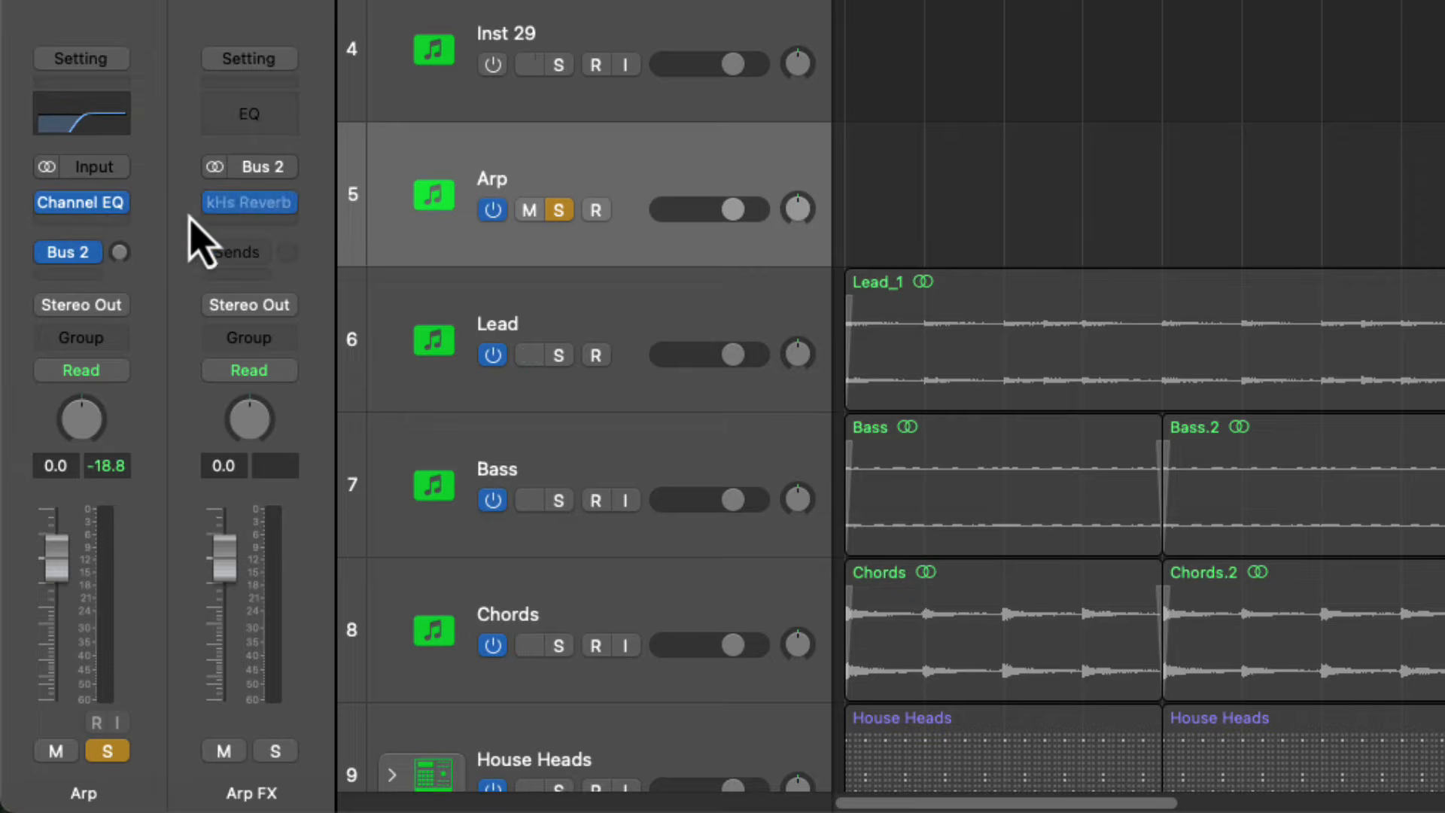
click(96, 261)
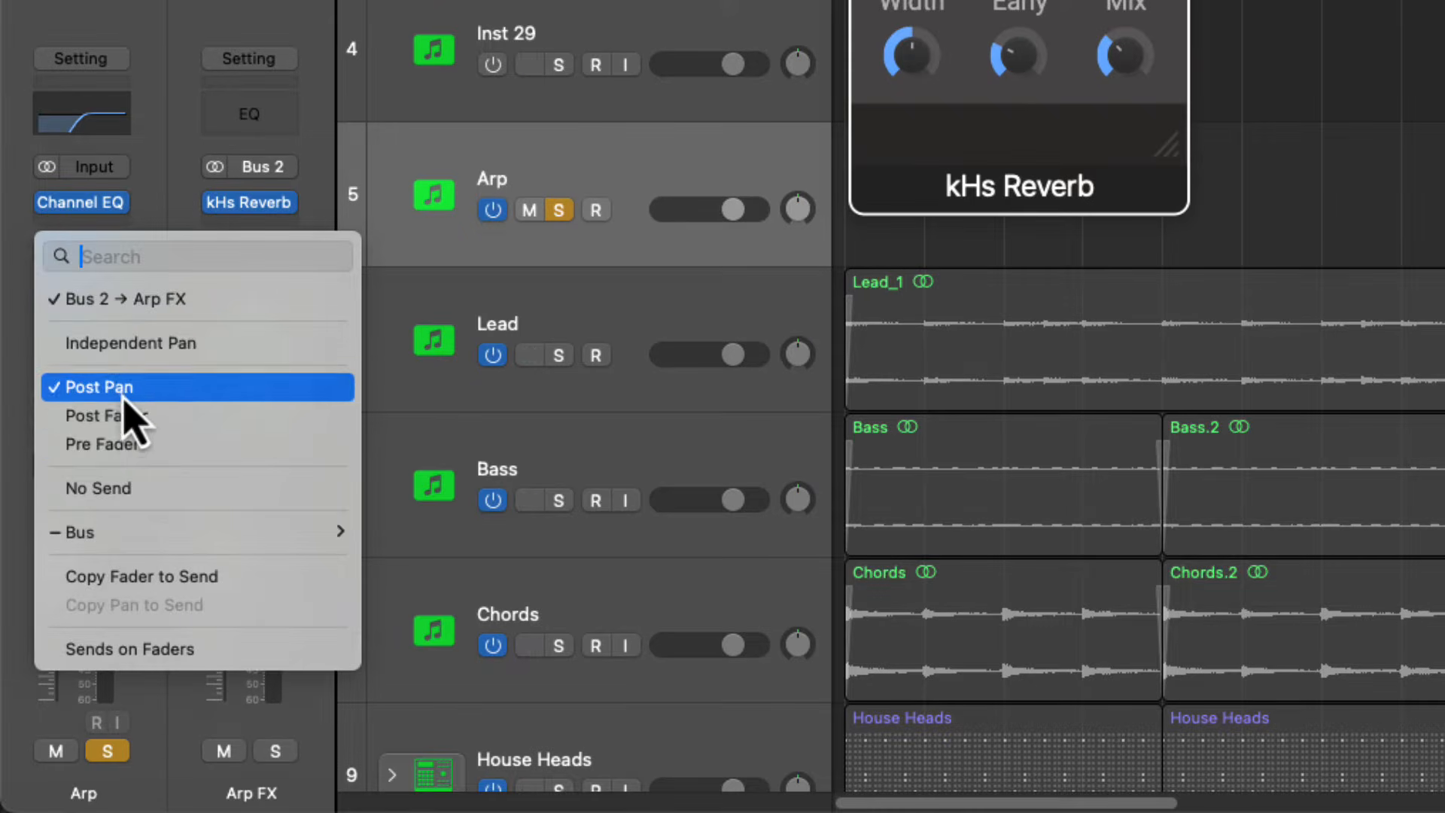
click(135, 444)
Add a Channel EQ to Arp FX with a 20 Hz low cut and a 24 dB/Oct high cut at 8200 Hz
click(239, 131)
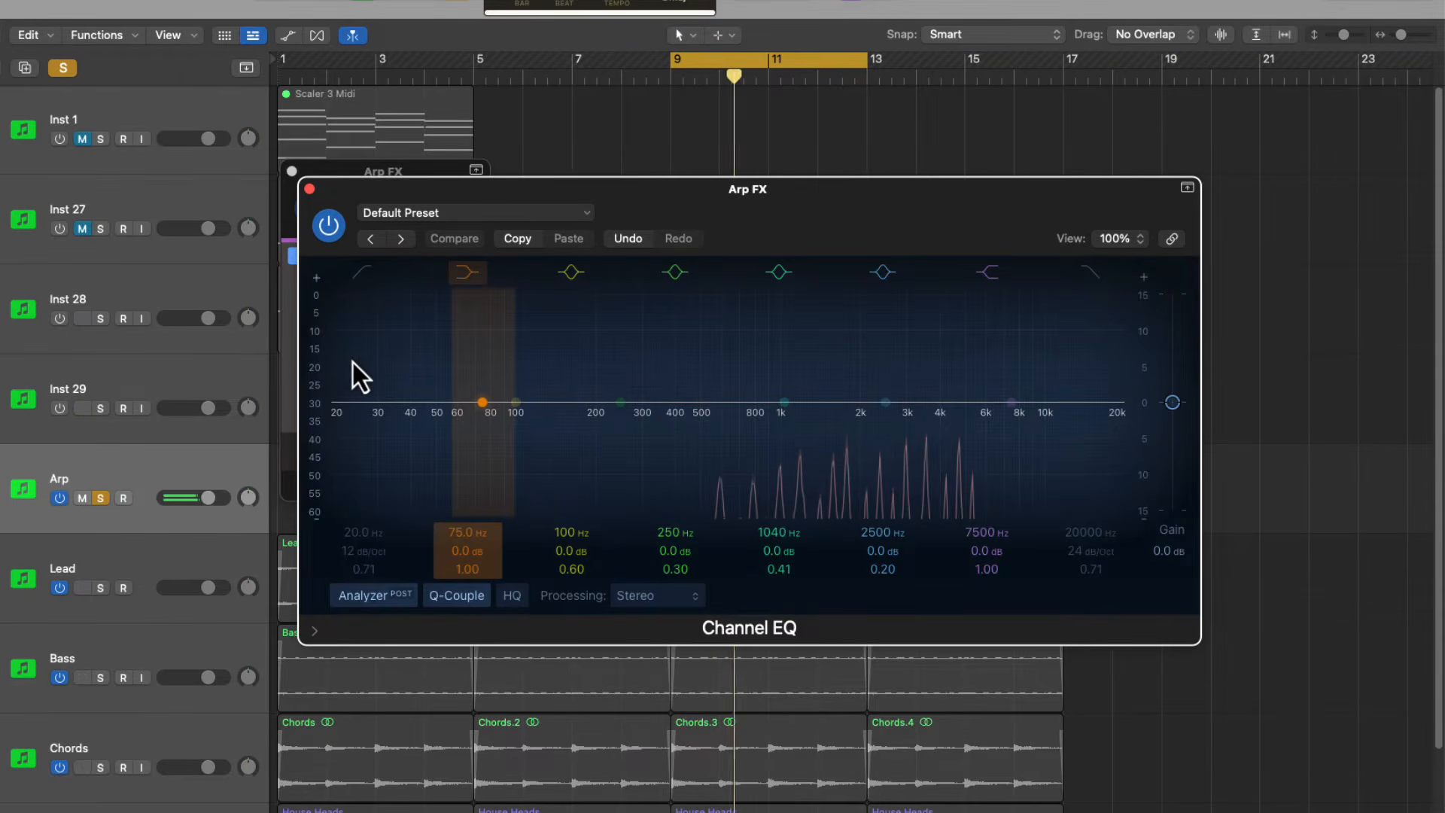
click(362, 272)
click(1093, 280)
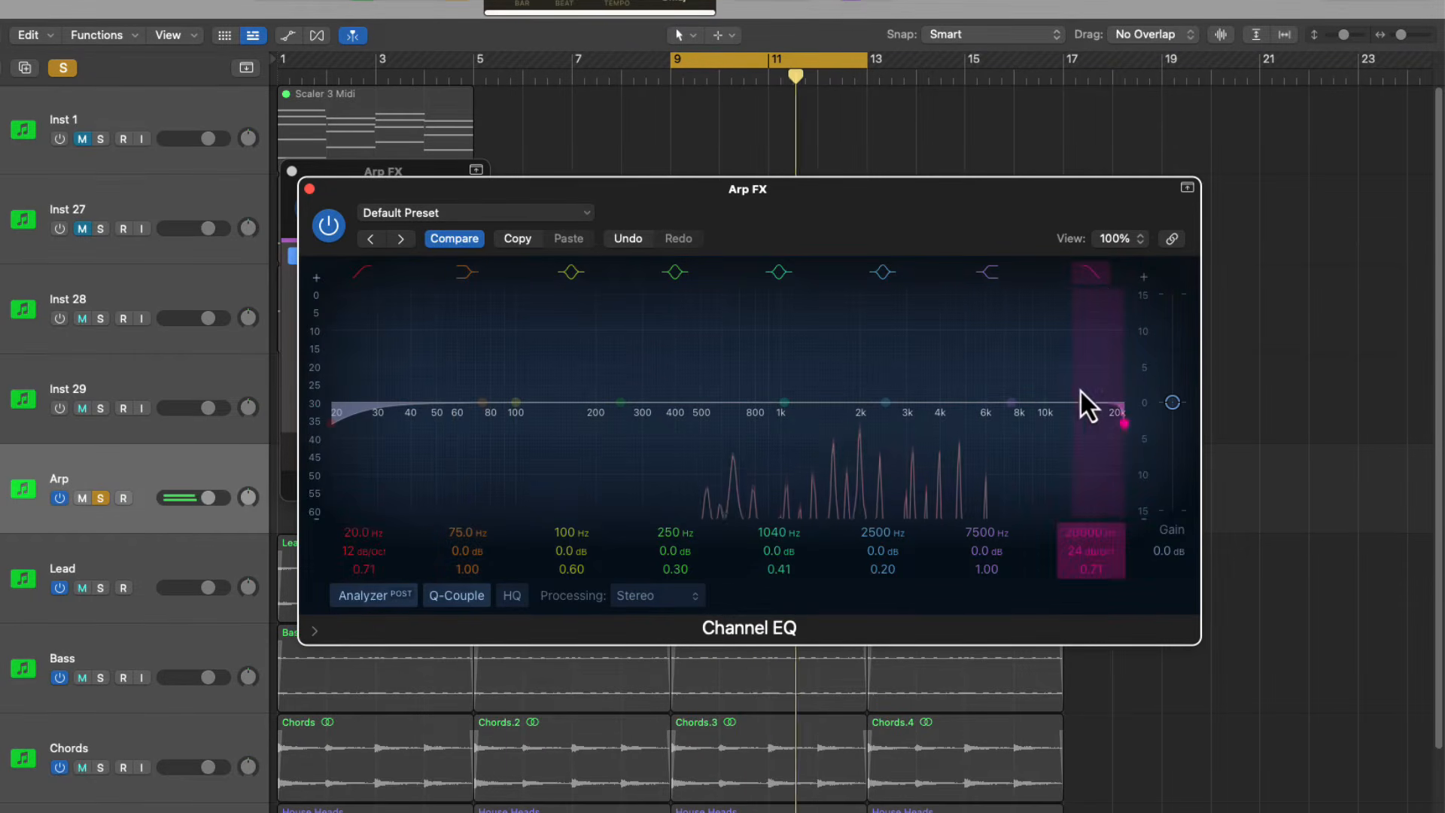
drag(1081, 391, 969, 437)
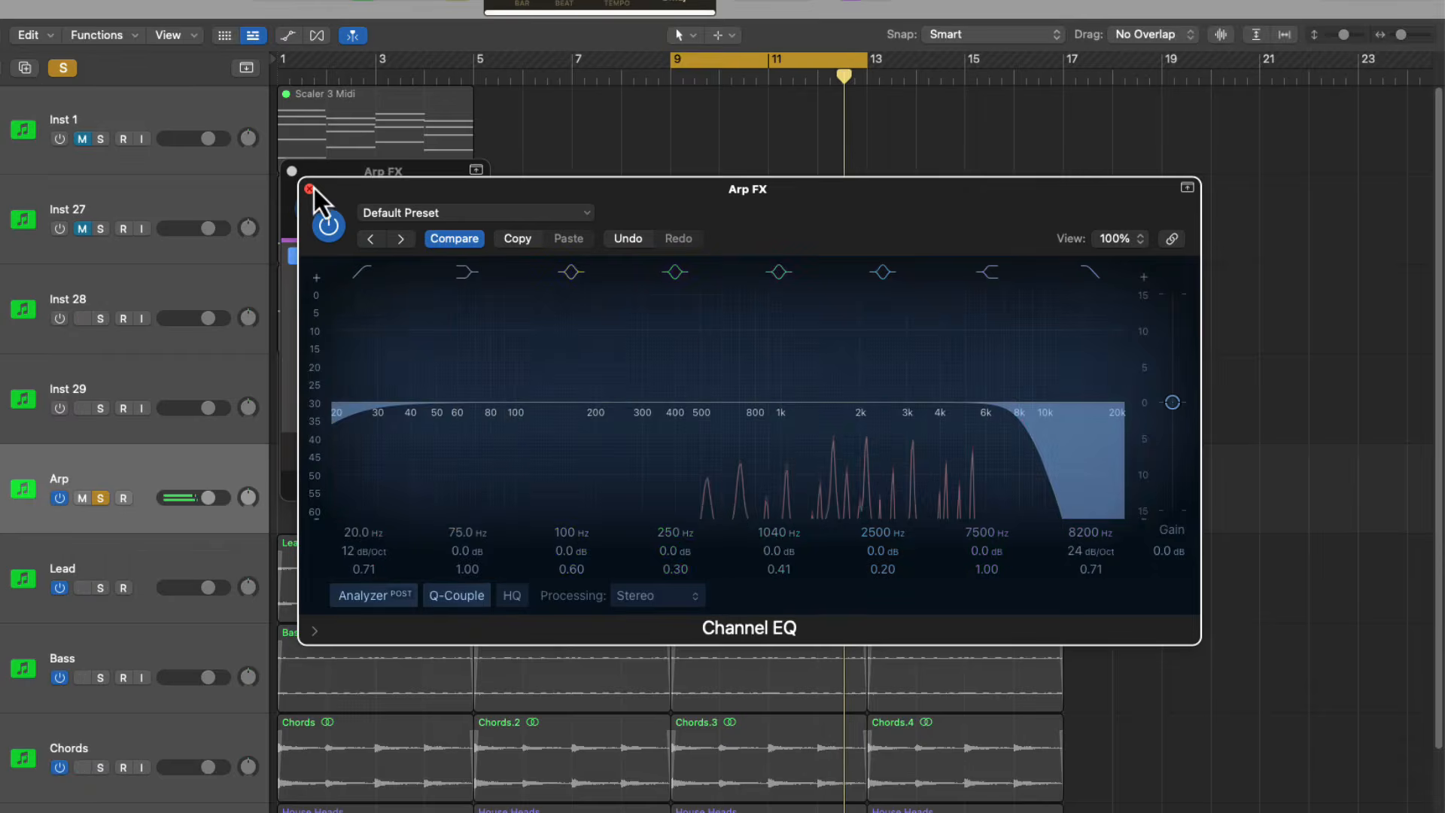
click(309, 189)
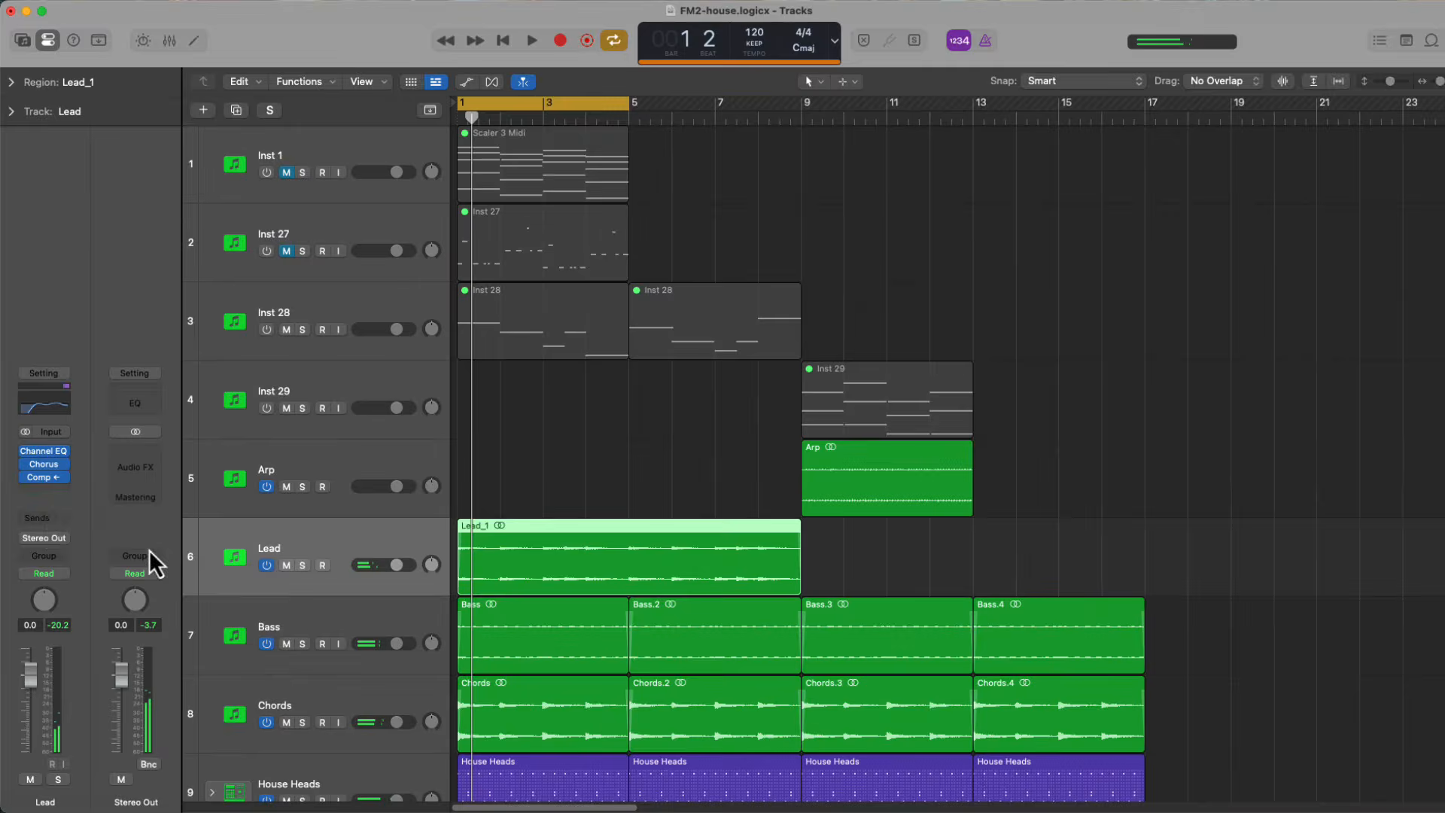
Add a Pre Fader send from the Lead track to Bus 2 at about -5.1 dB and play the arrangement
click(46, 519)
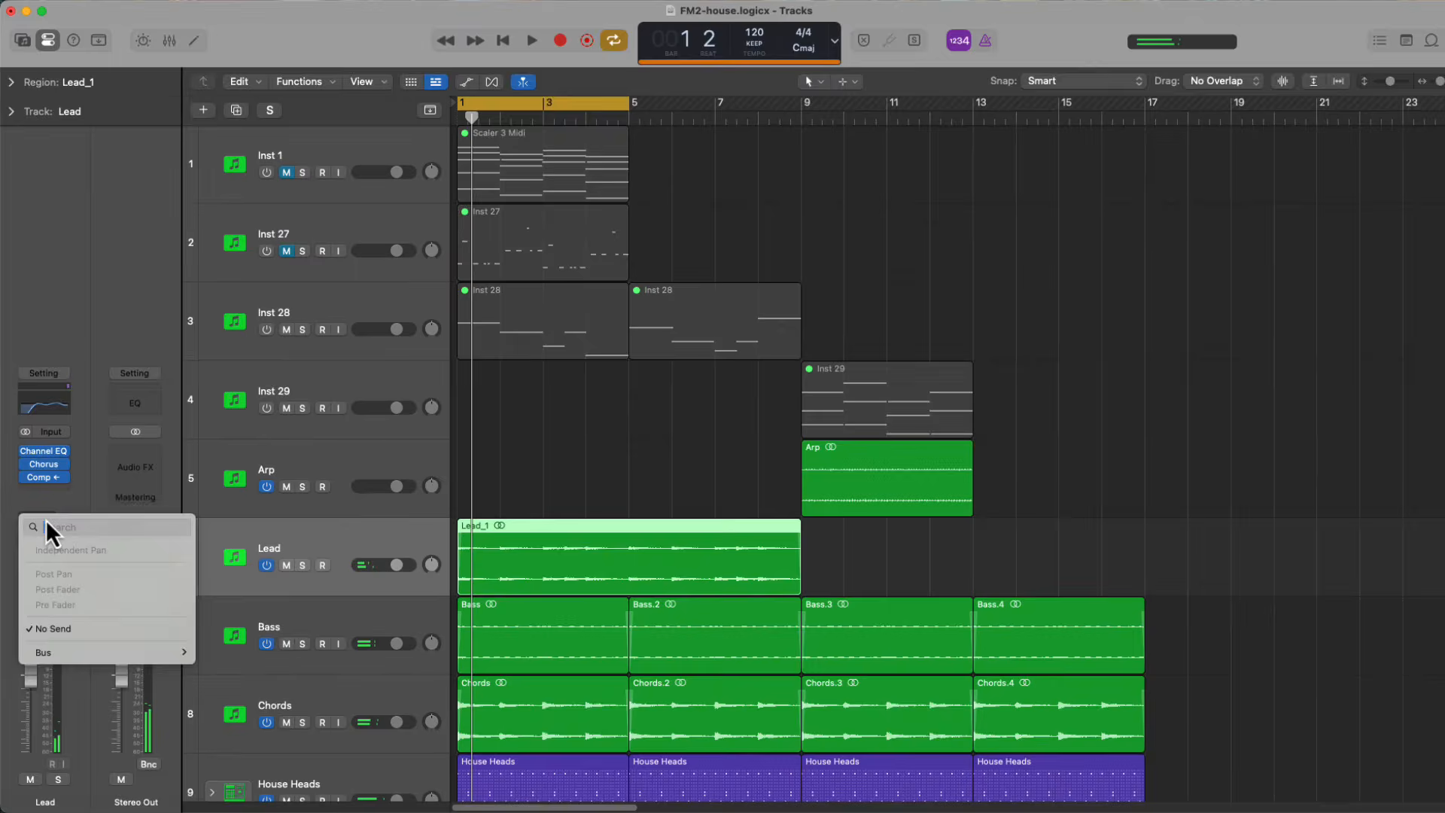
mouse_move(87, 653)
click(241, 273)
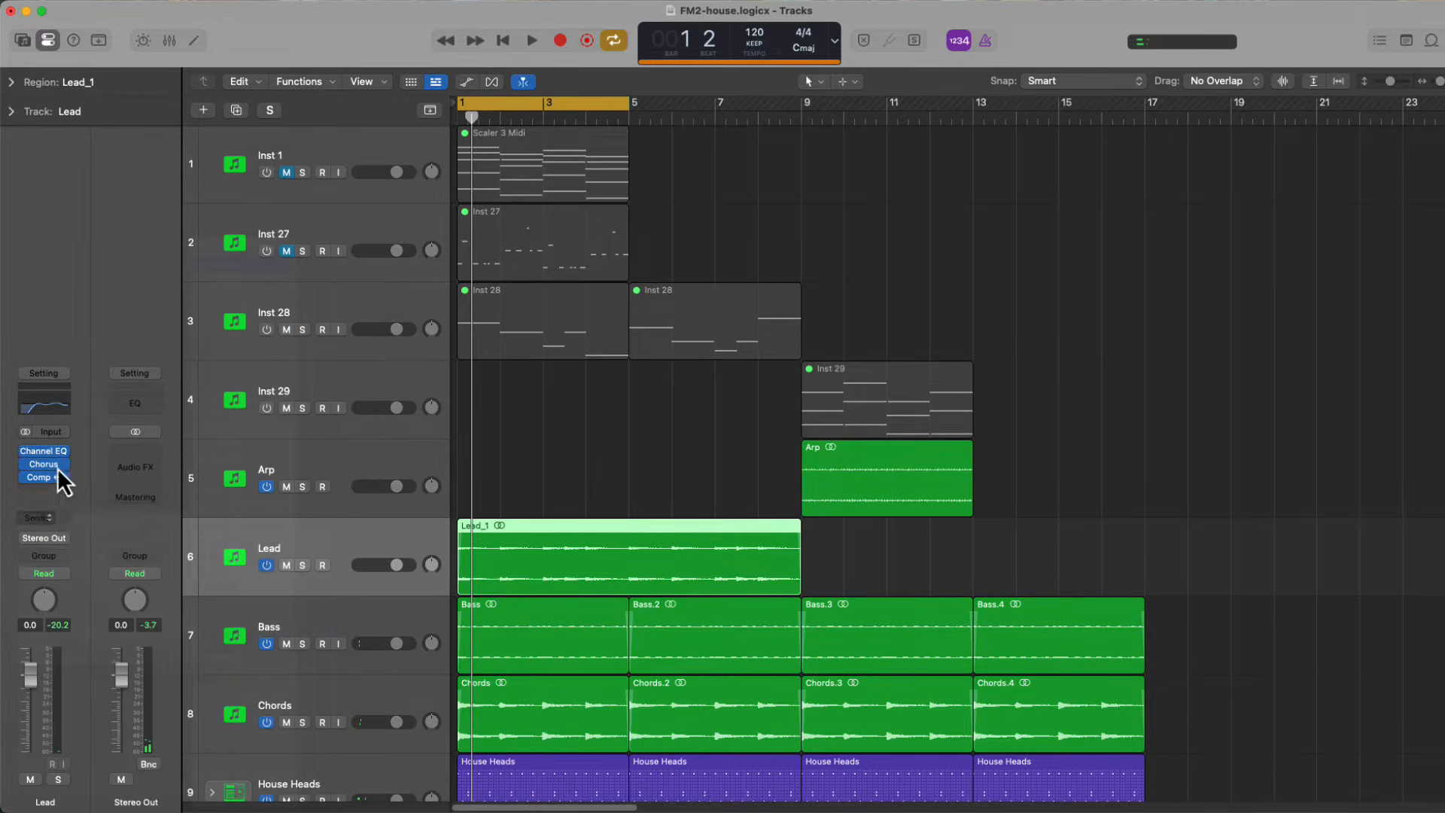
click(48, 498)
click(57, 612)
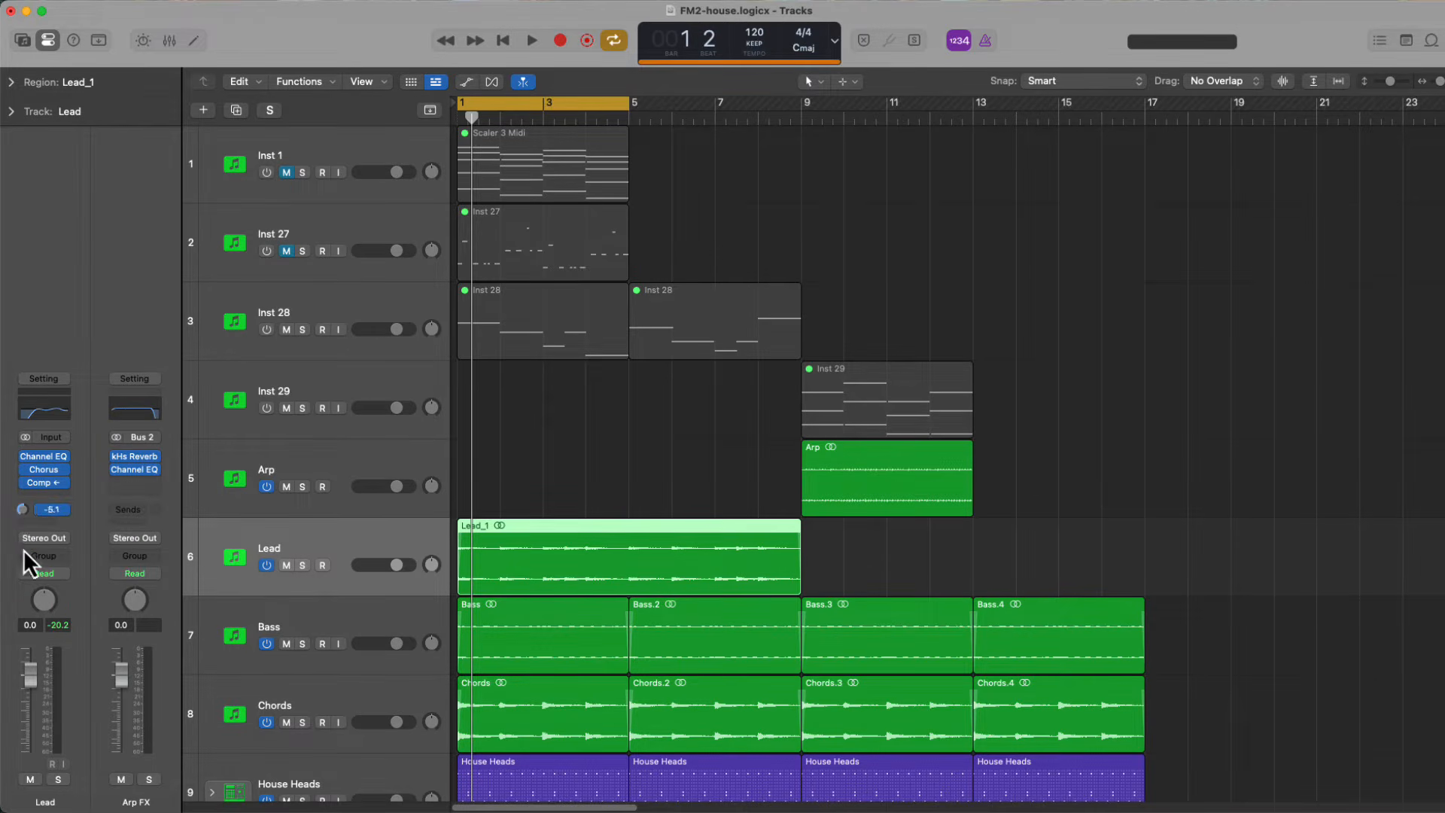
key(space)
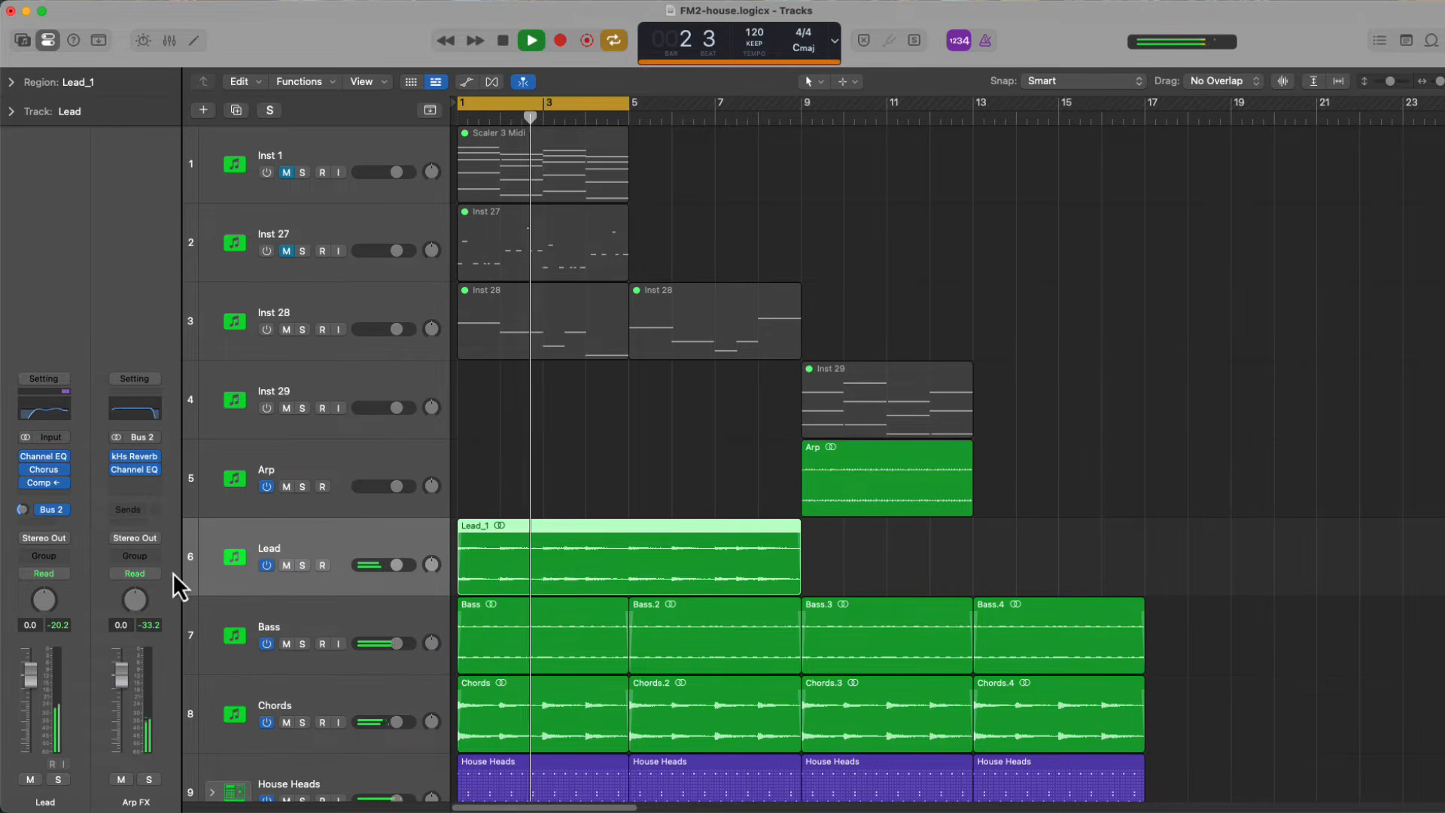
Solo the Chords track, insert a Sixth Sample effect between Rotor Cabinet and Magma Lil Tube, and play from the start
click(327, 681)
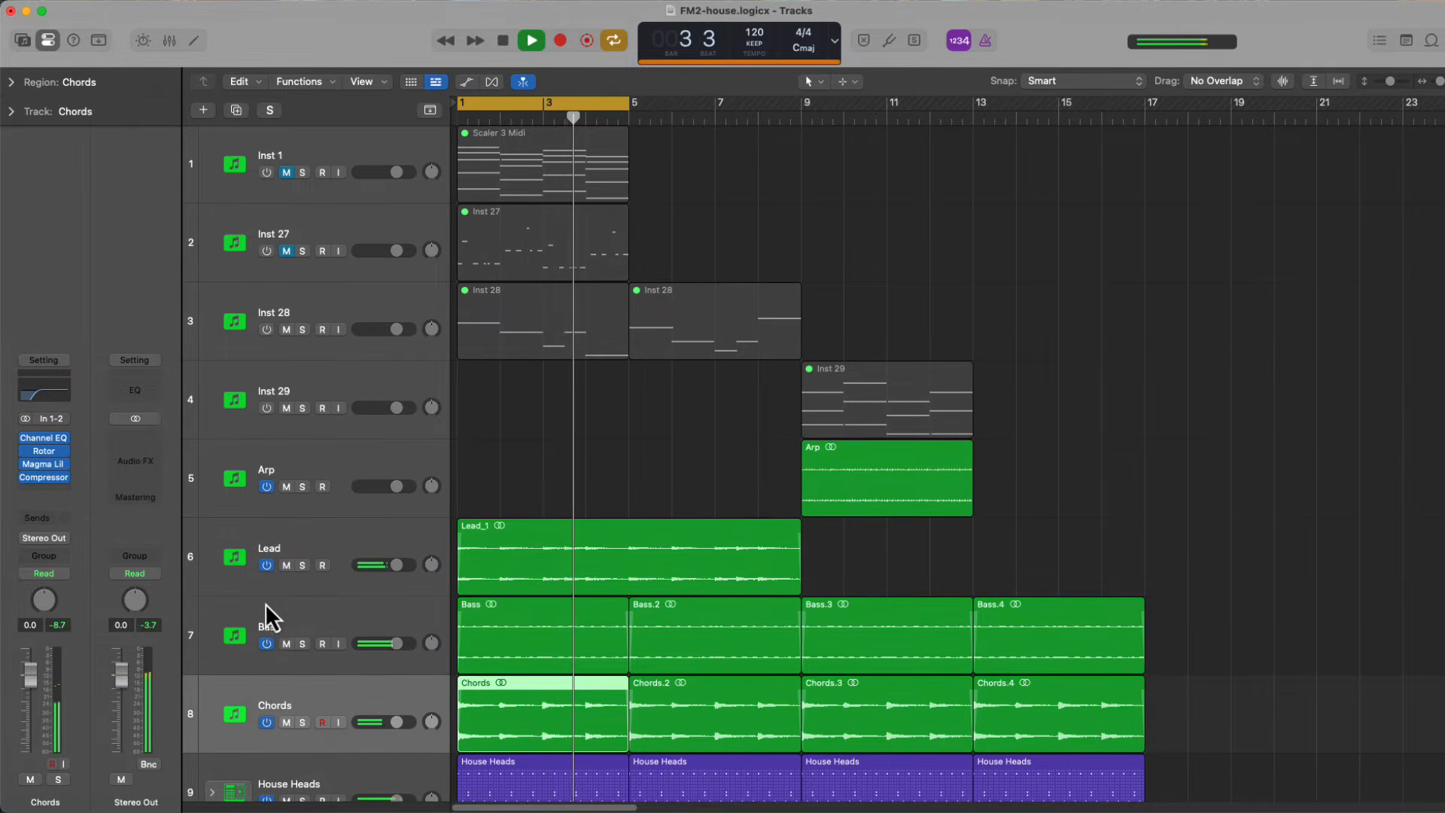
key(s)
mouse_move(35, 473)
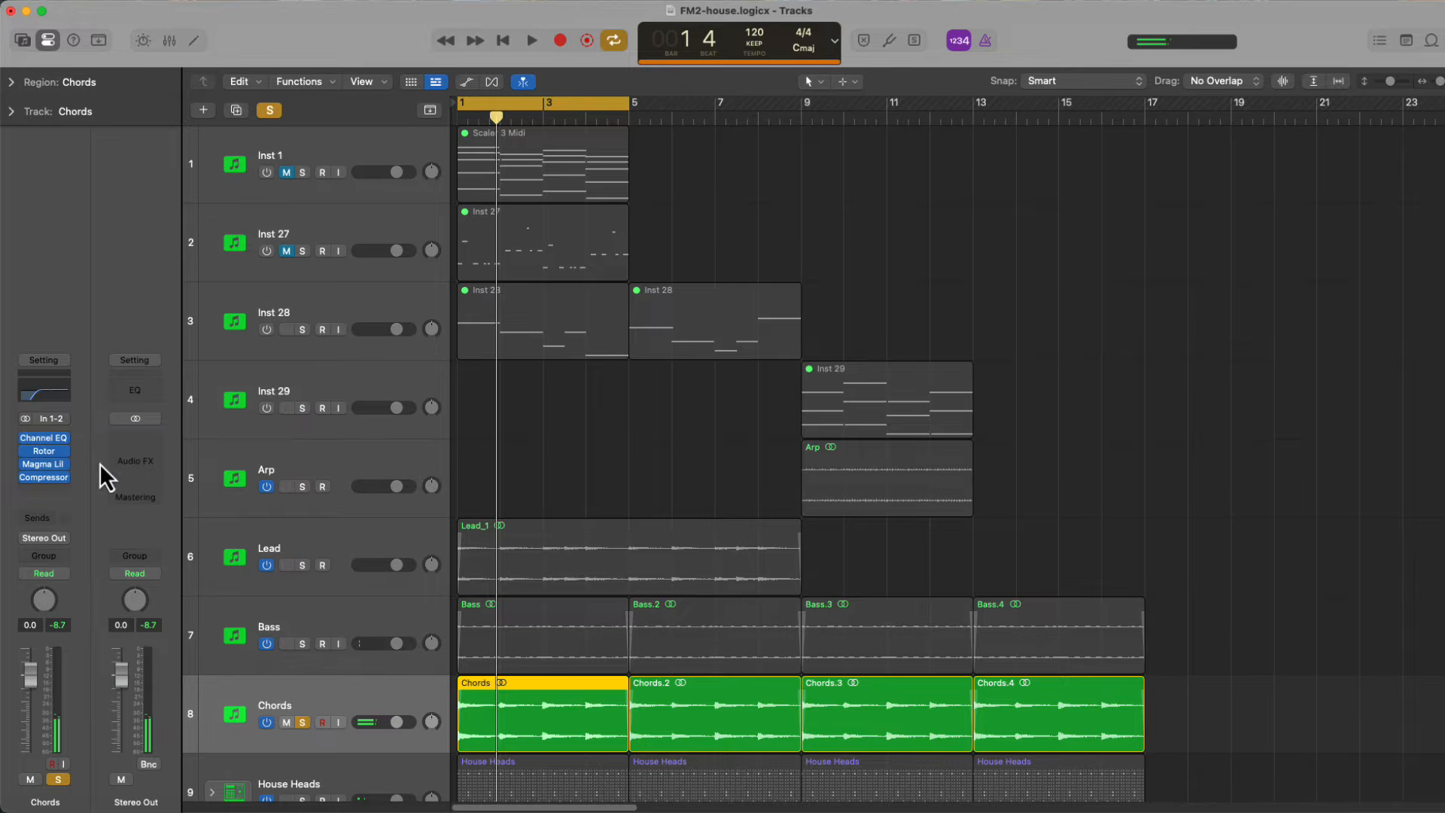
click(52, 458)
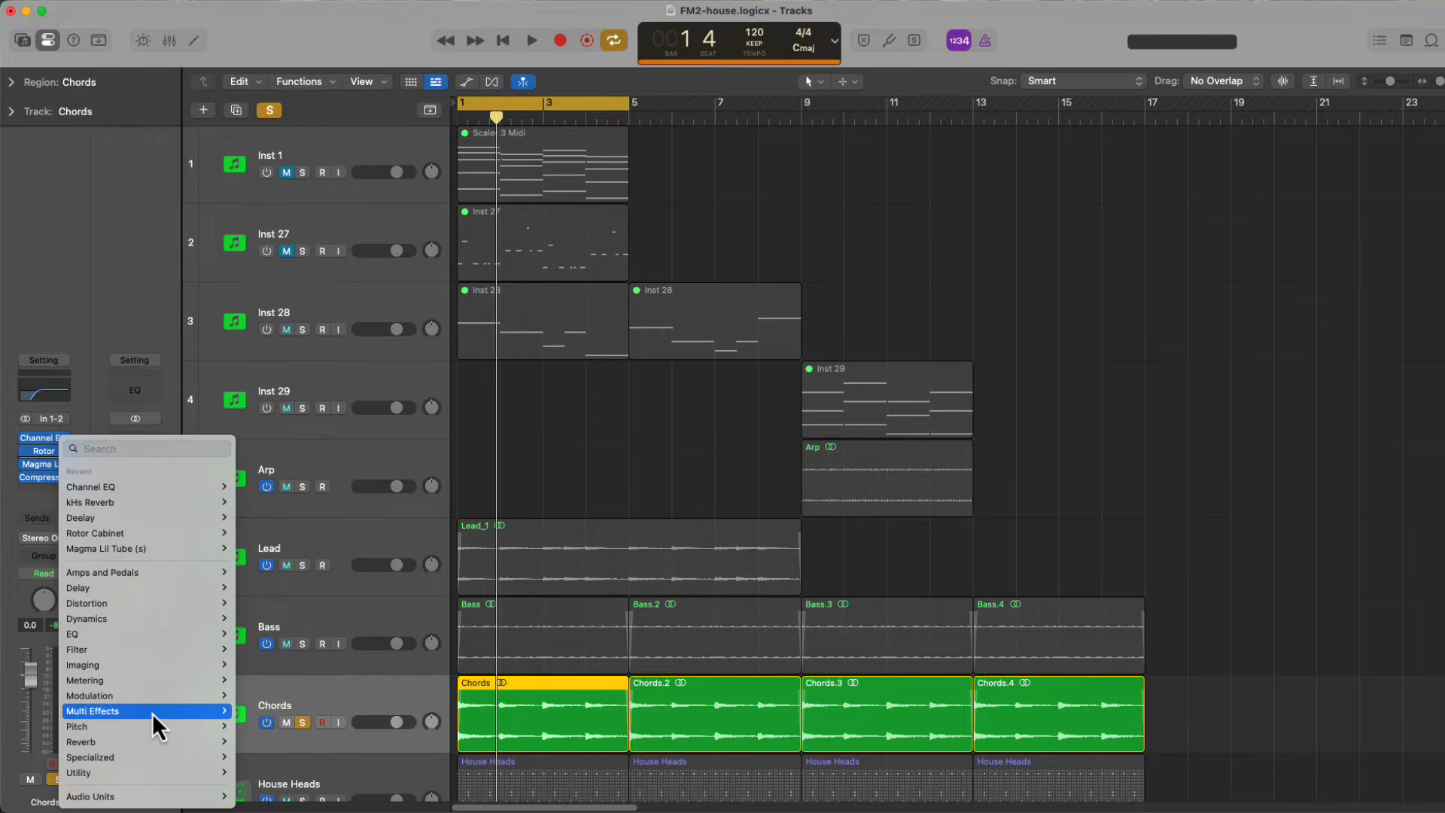
mouse_move(200, 796)
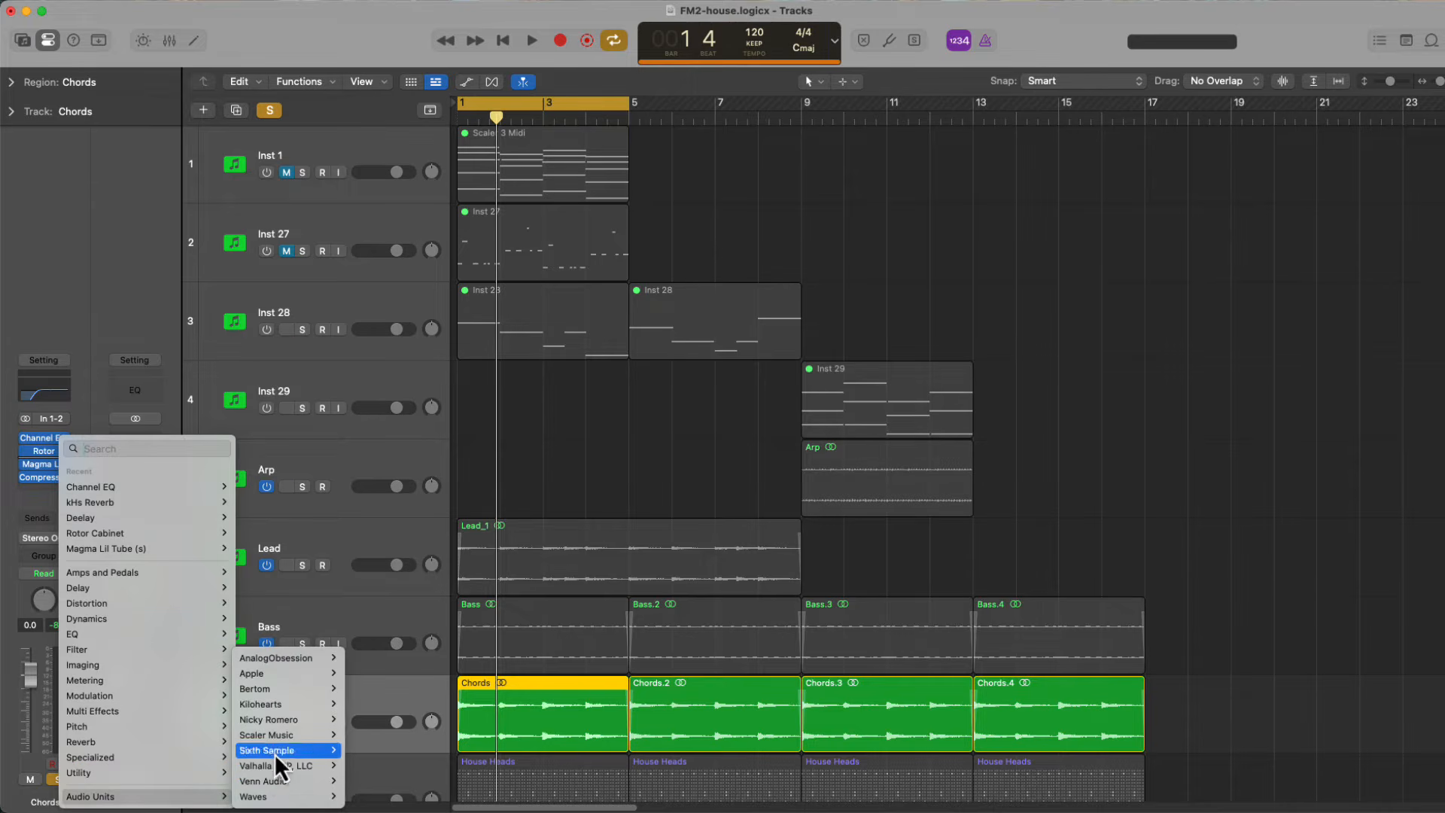
mouse_move(280, 749)
mouse_move(373, 723)
click(438, 724)
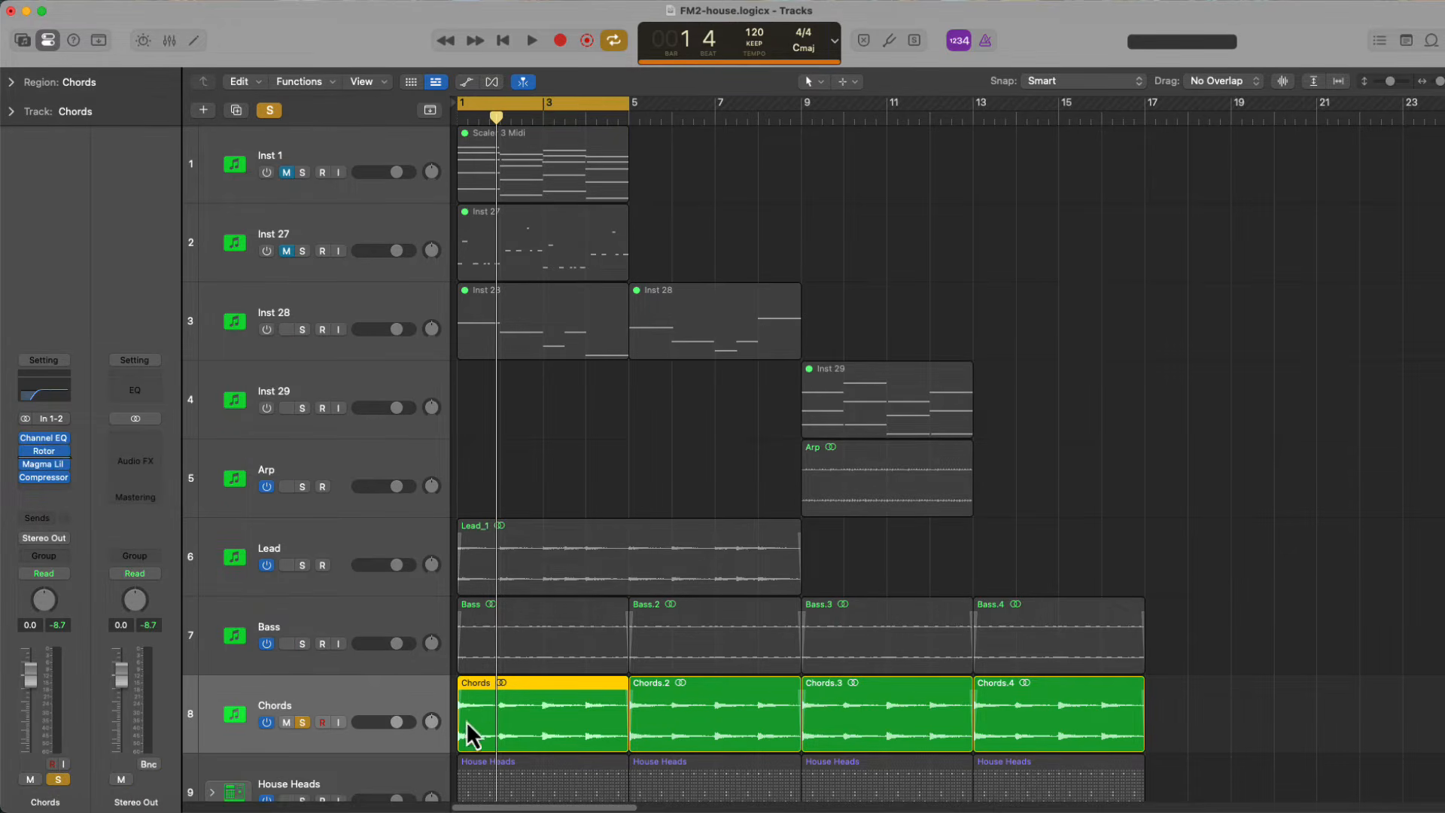
key(Return)
key(space)
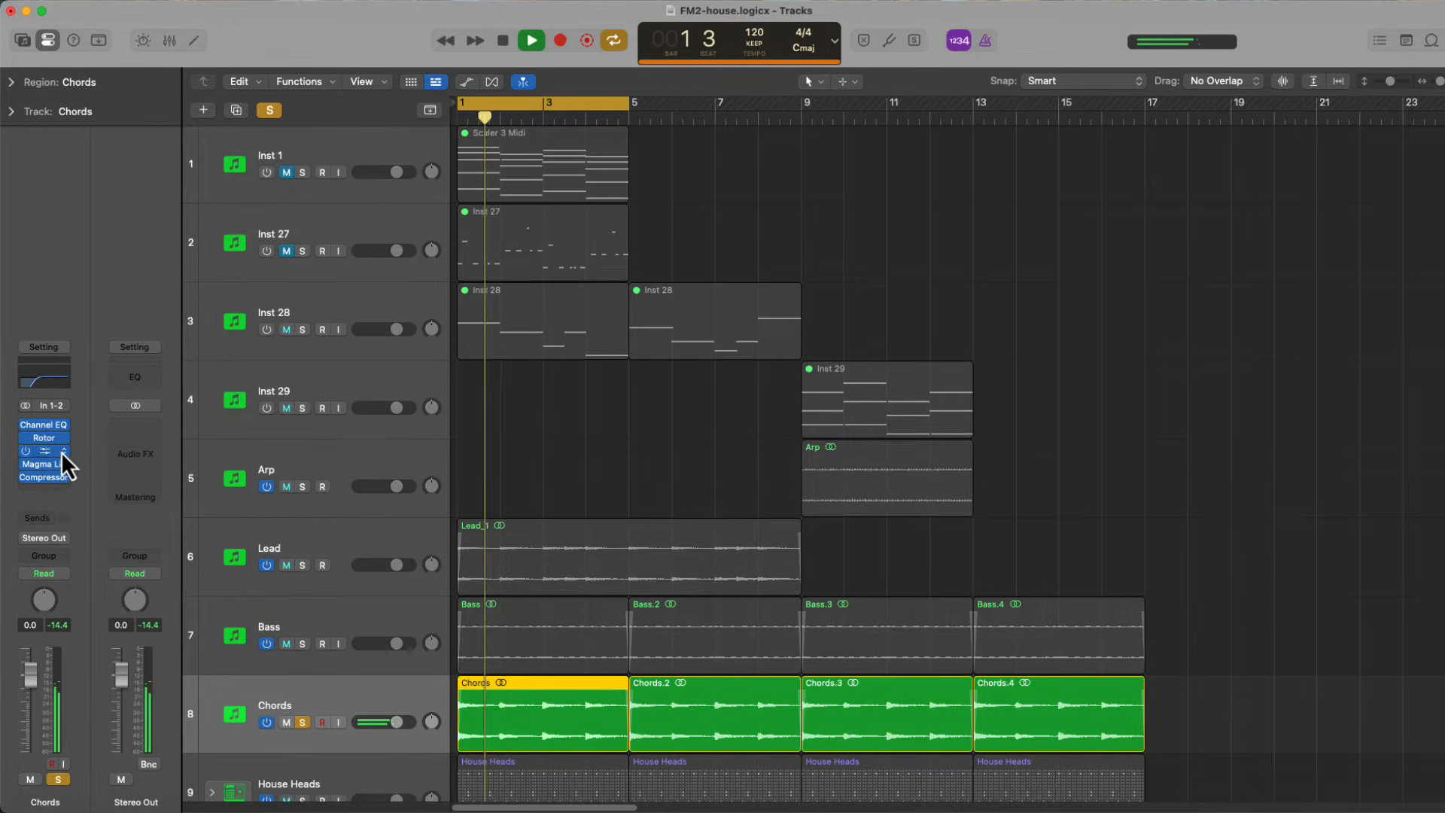
Duck the Chords track with Kickstart 2 using the Nice & Tight curve at a synced 1/4 rate and 80% mix
click(43, 452)
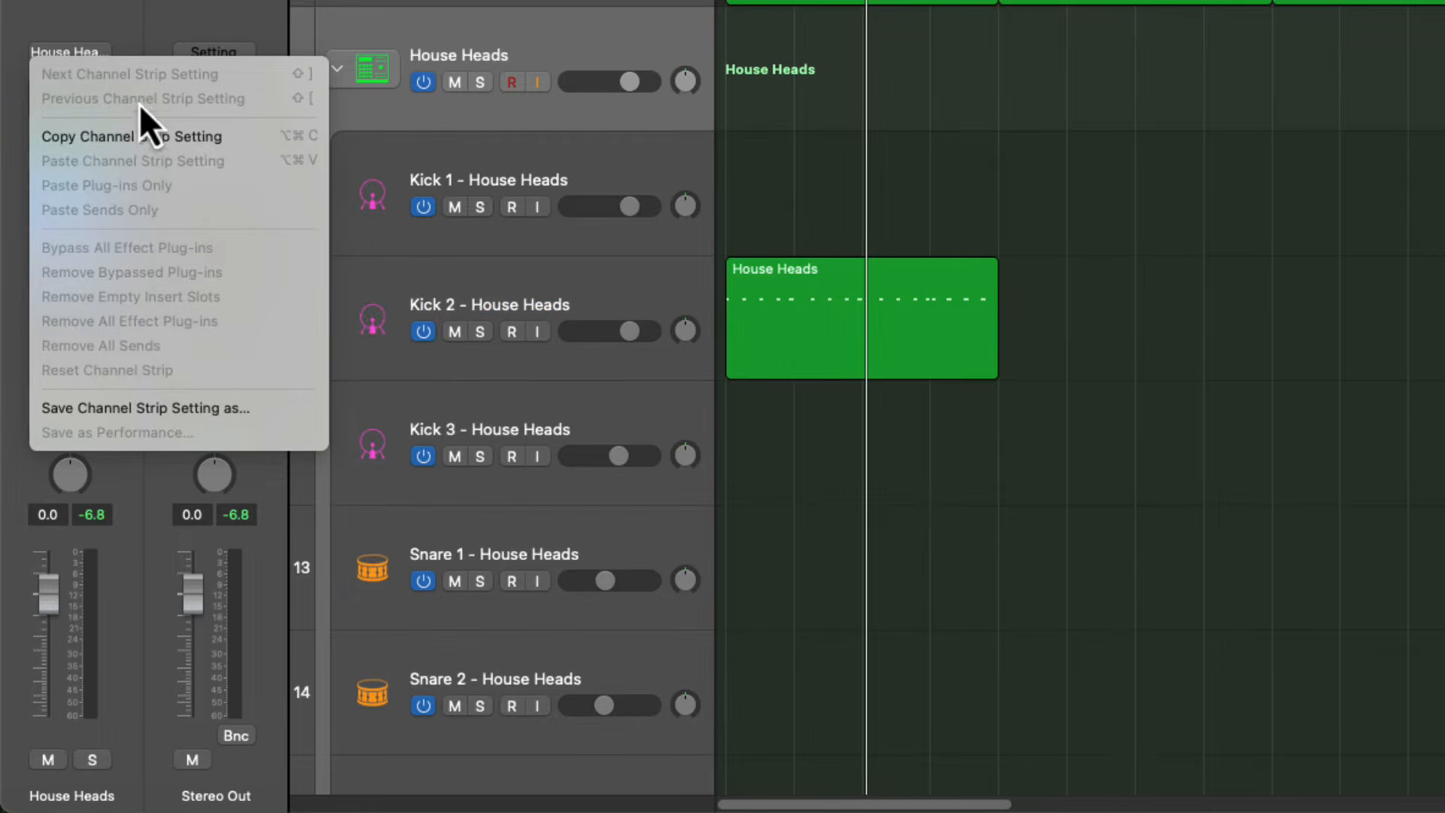
click(151, 2)
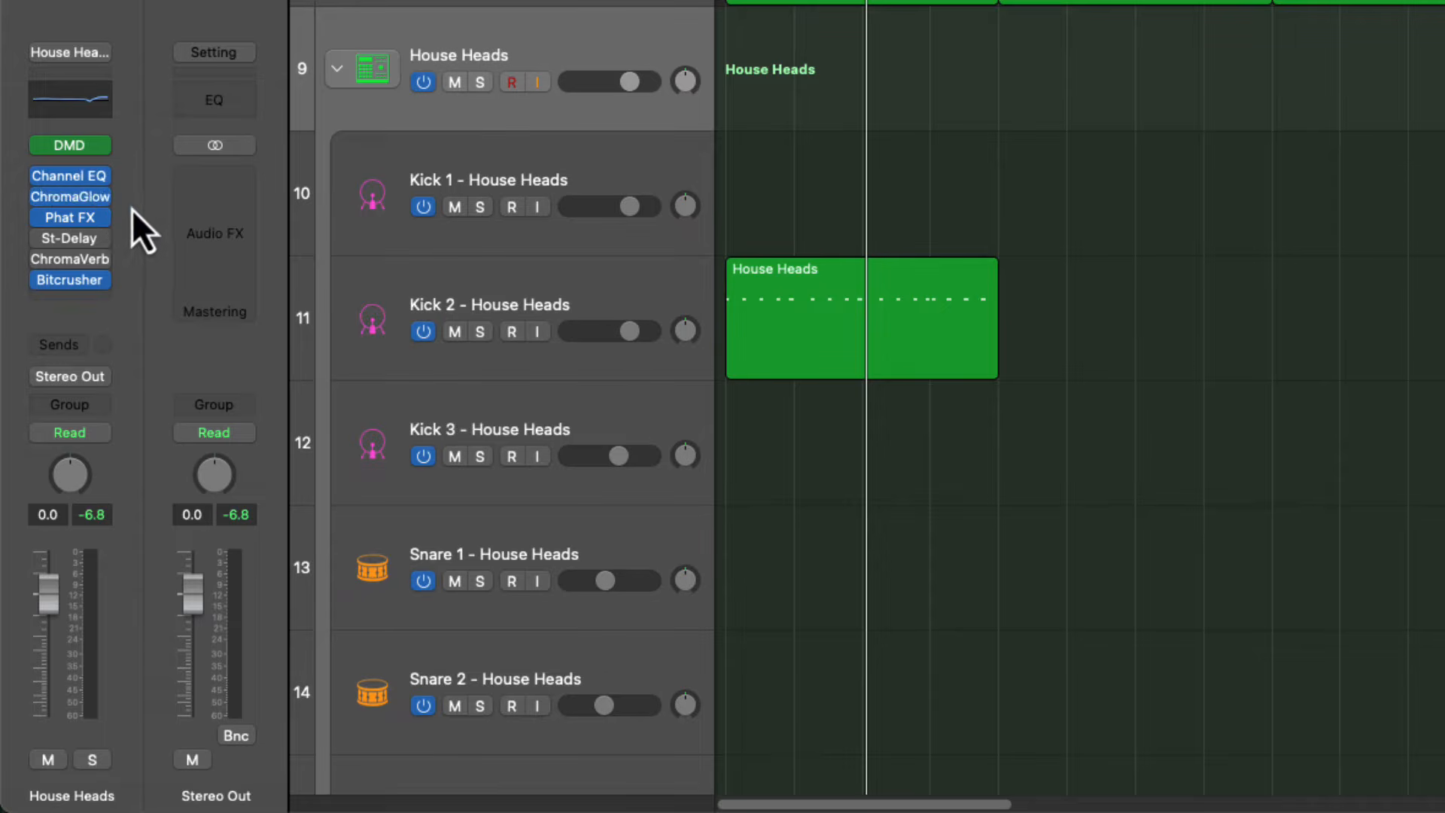
Remove Phat FX, St-Delay, ChromaVerb, ChromaGlow, Channel EQ and Bitcrusher from the House Heads track
click(104, 233)
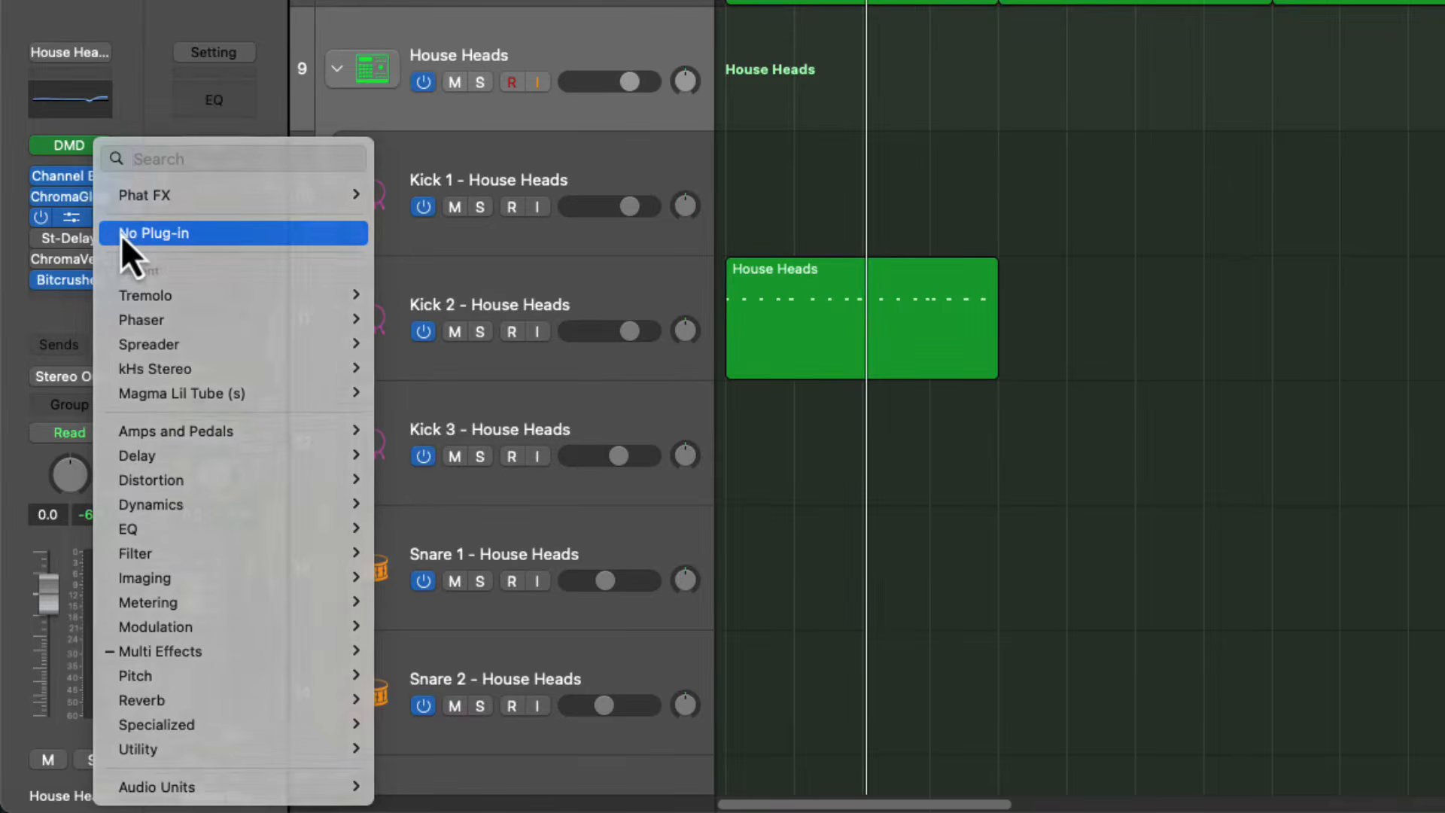
click(121, 235)
click(102, 243)
click(127, 241)
click(105, 262)
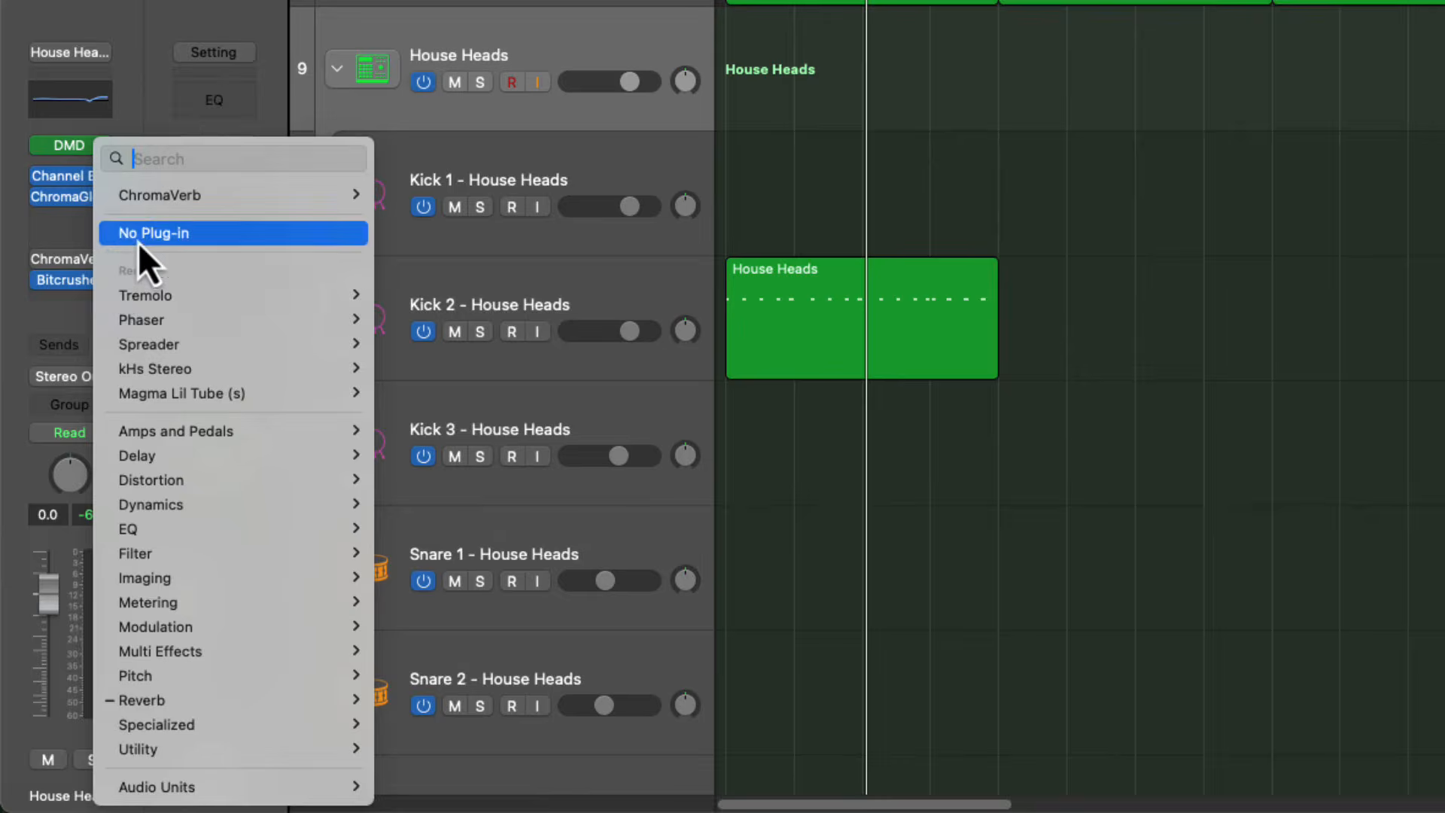
click(132, 239)
click(105, 200)
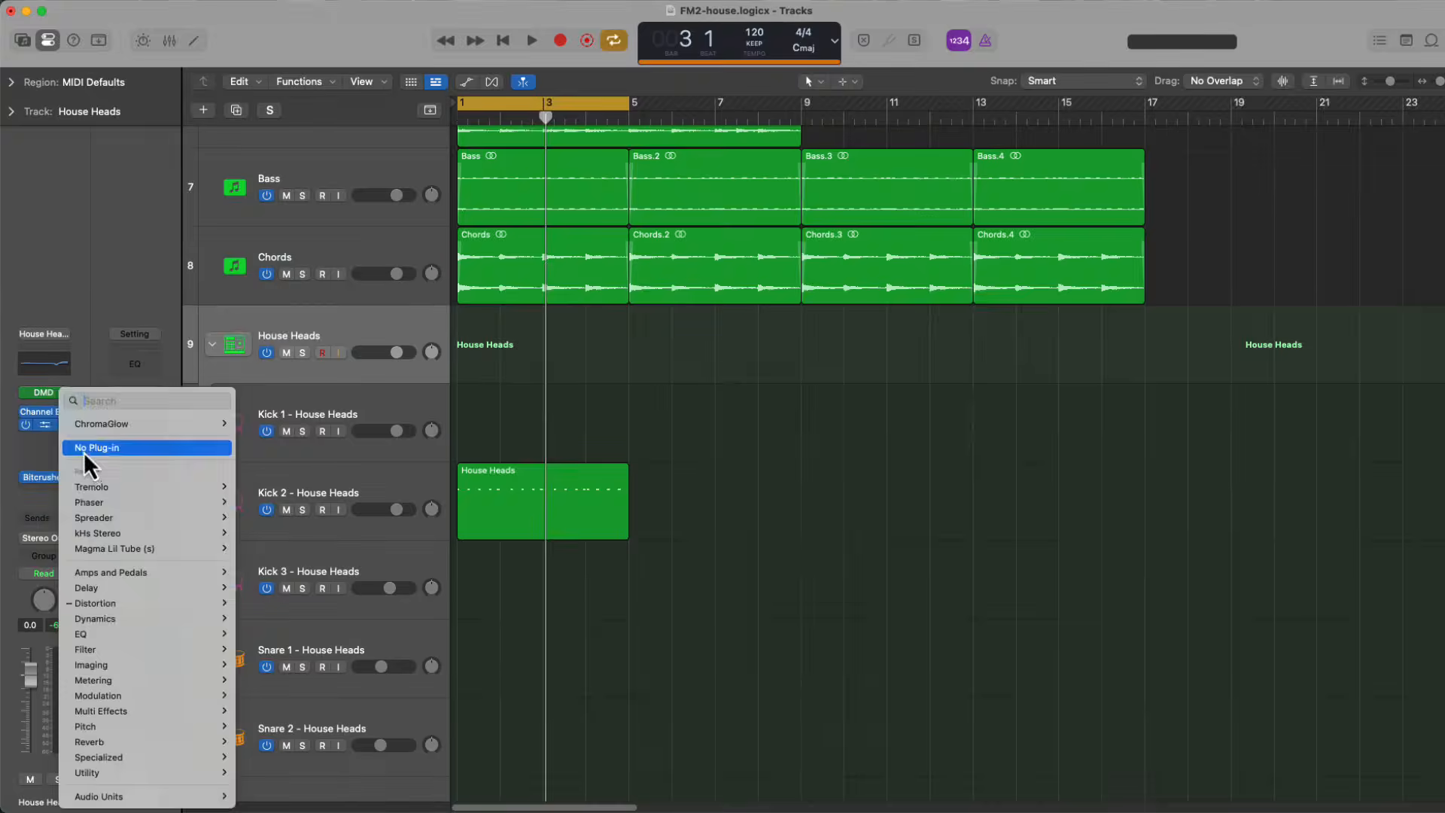
click(139, 230)
click(89, 448)
Insert an Overdrive on the House Heads track and raise its Tone to 20000 Hz
mouse_move(139, 602)
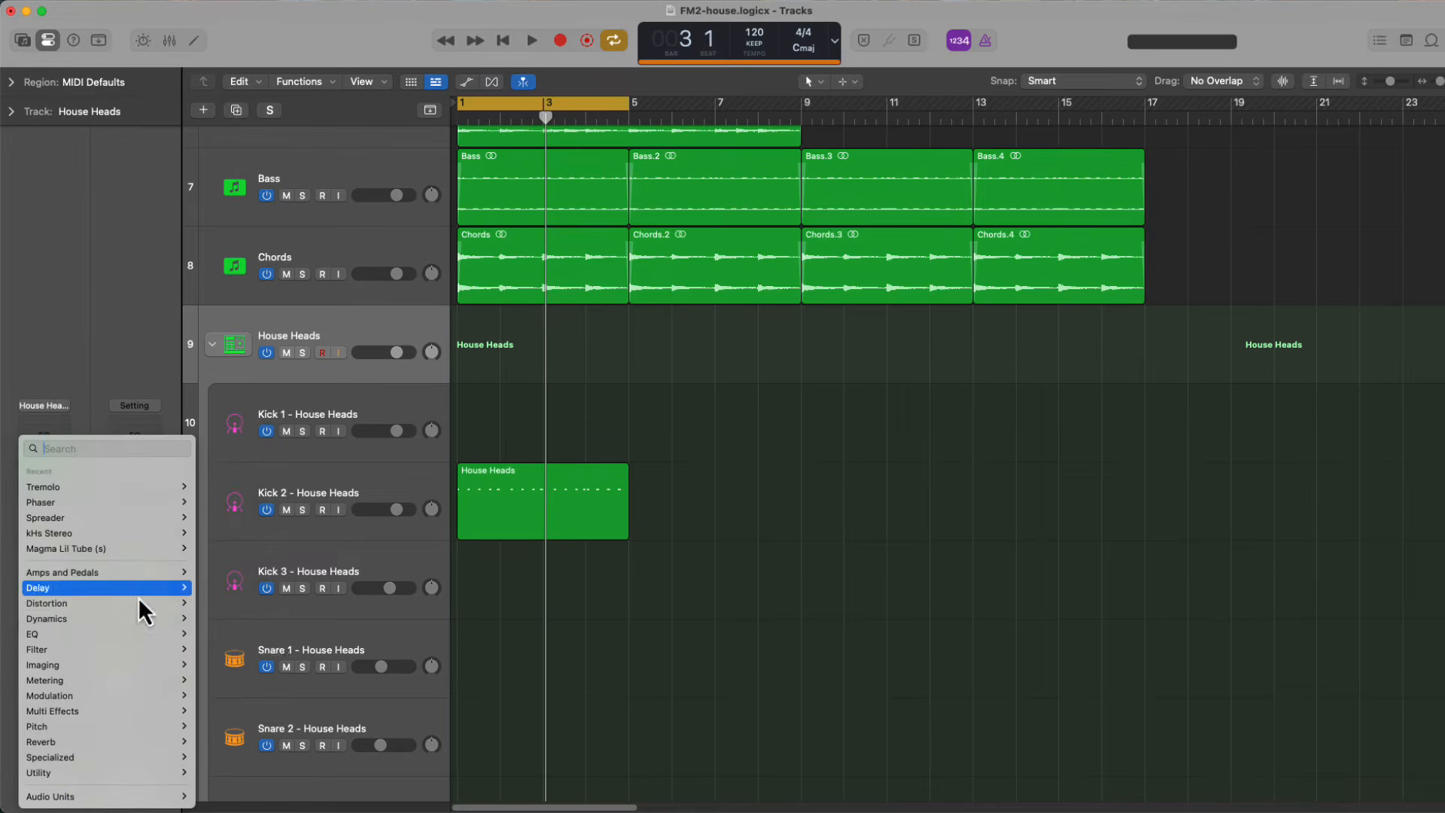
mouse_move(226, 649)
click(327, 681)
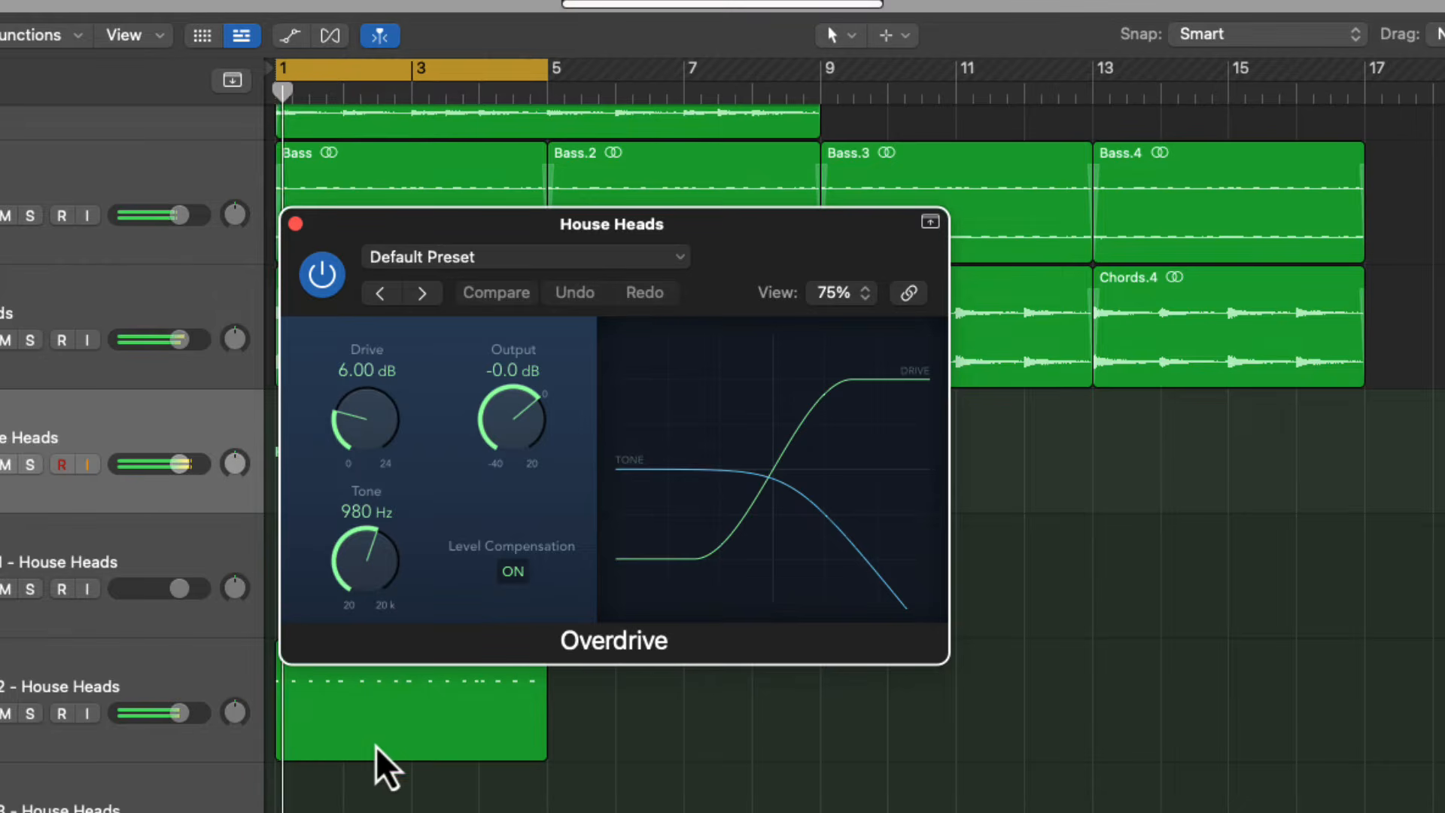
drag(386, 462, 332, 354)
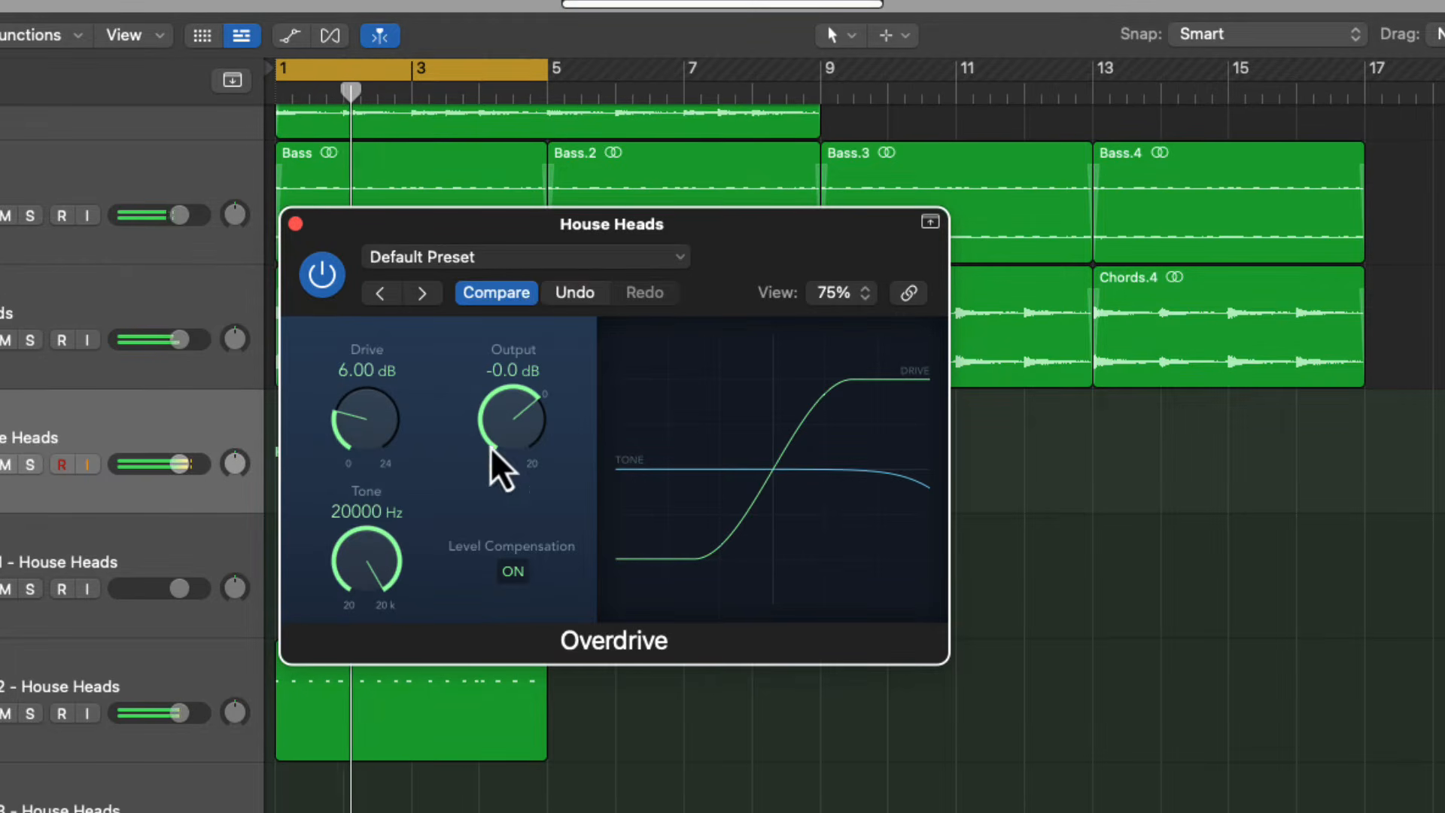
click(295, 223)
Insert Venn Audio FreeClip after the Overdrive on House Heads and lower its clip ceiling to about -4.6 dB
click(12, 373)
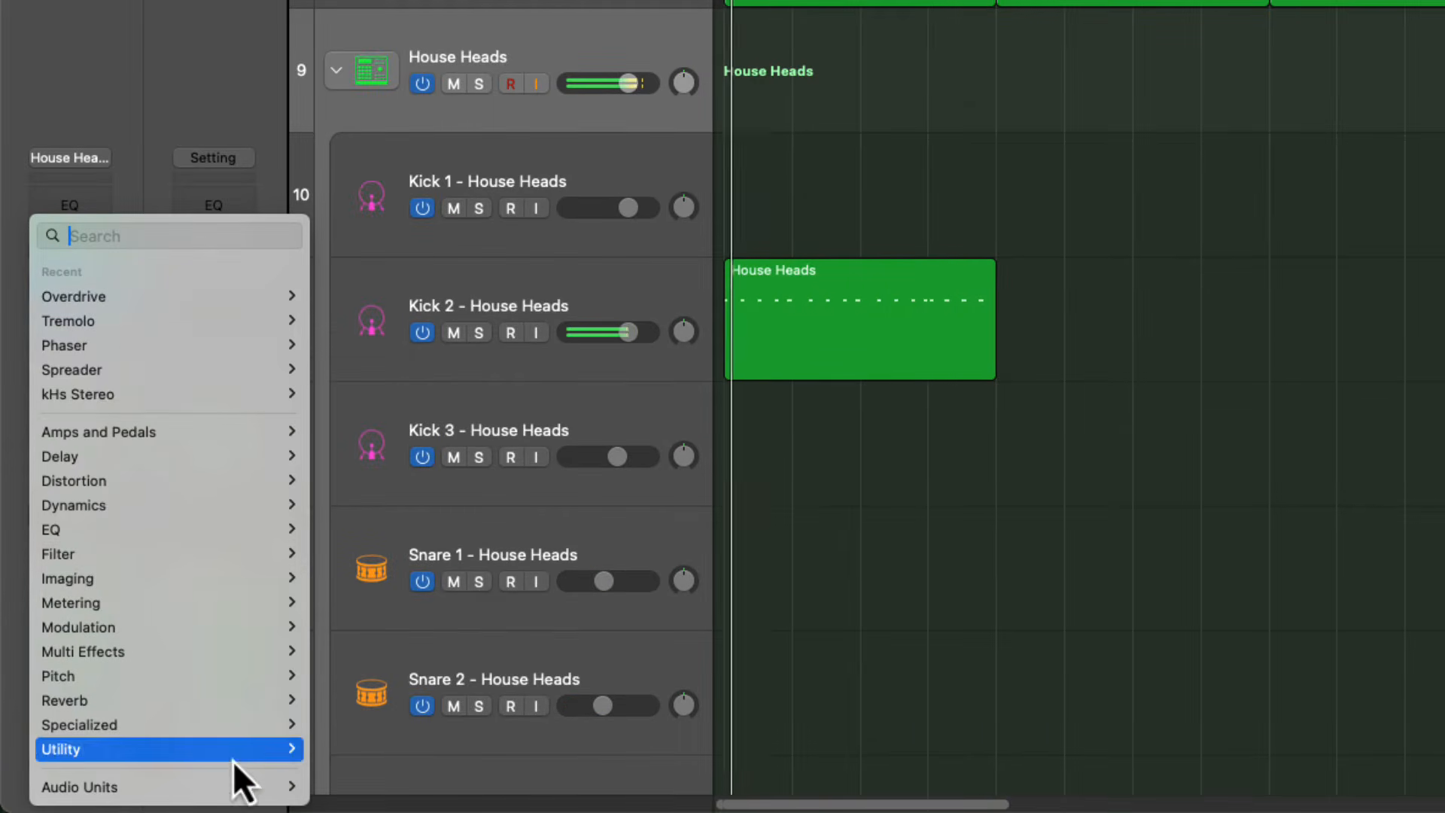
mouse_move(248, 786)
mouse_move(477, 764)
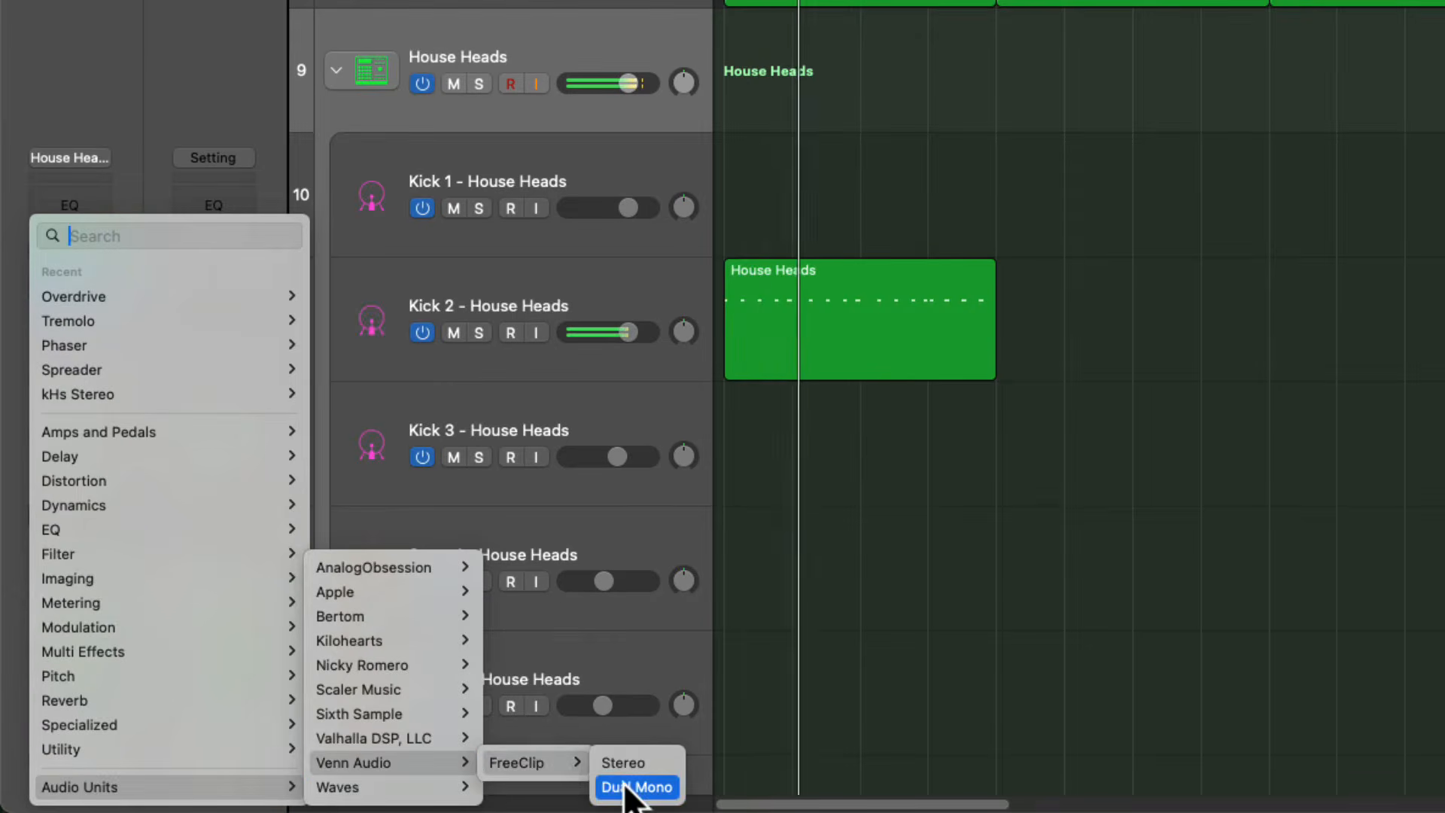
click(631, 784)
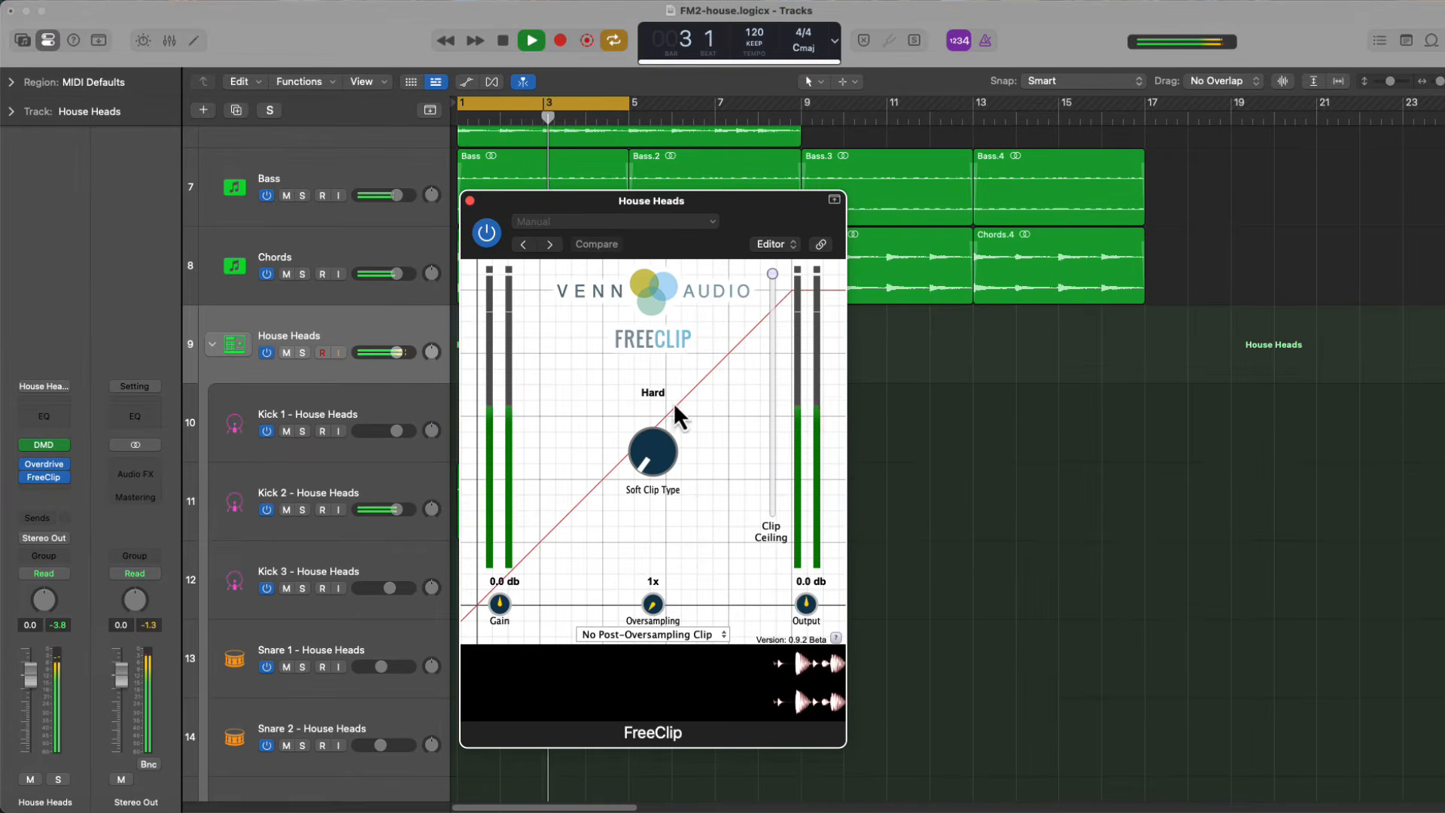
mouse_move(774, 279)
mouse_down()
mouse_move(778, 342)
mouse_move(779, 303)
mouse_up()
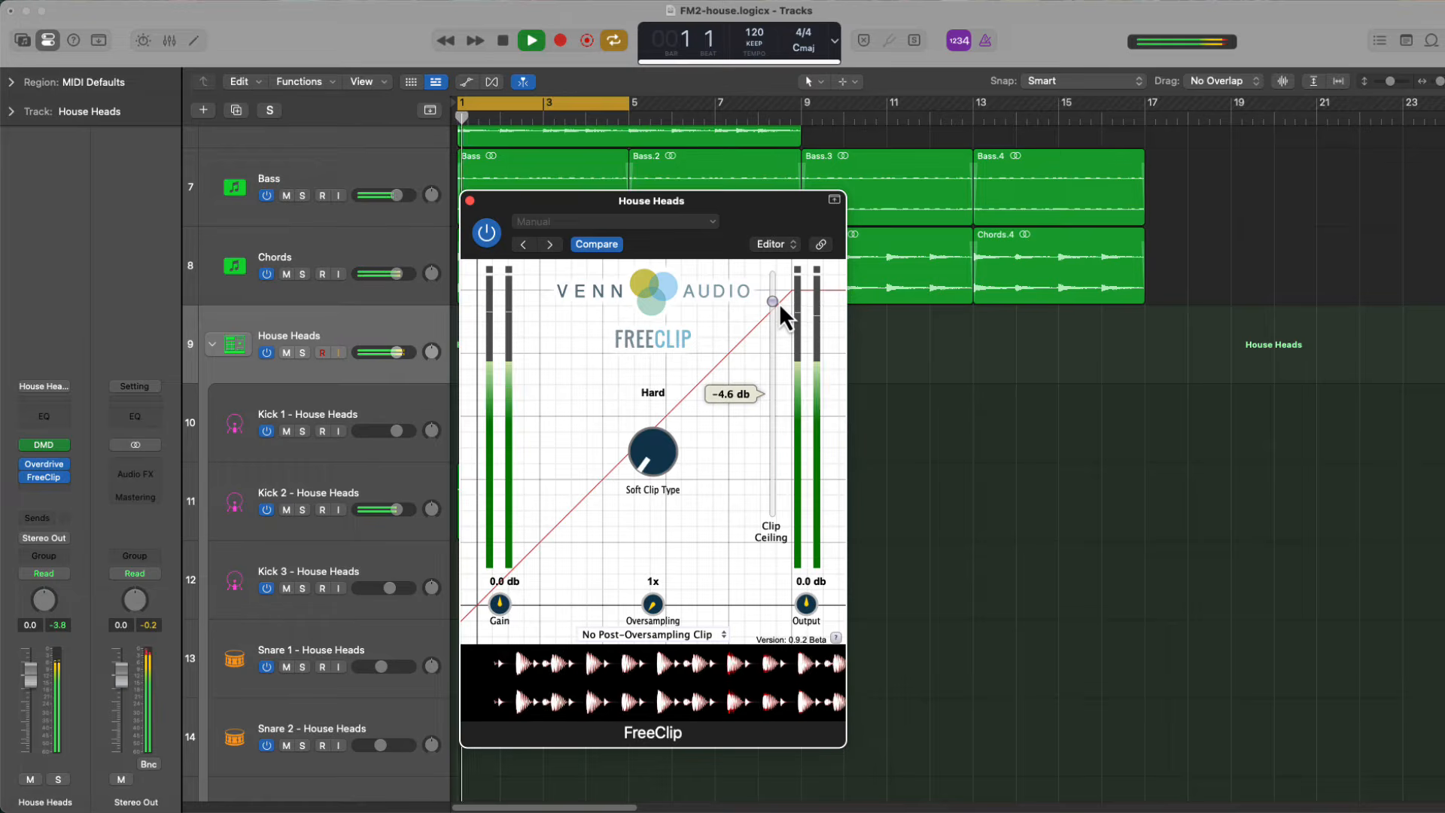
click(470, 201)
Add a Compressor after FreeClip on House Heads and switch it to the Studio FET model
click(46, 482)
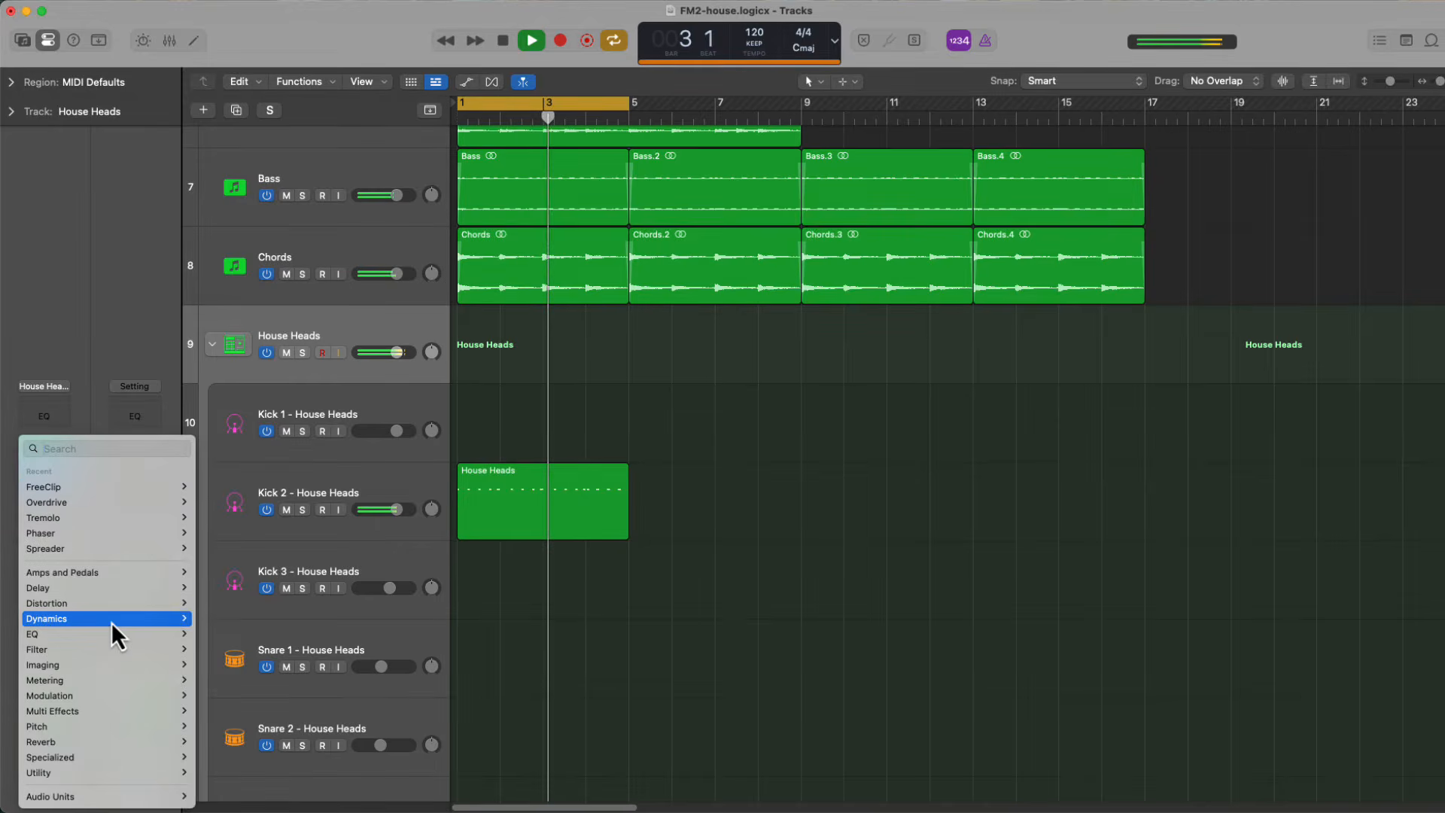
mouse_move(111, 622)
mouse_move(268, 639)
click(327, 644)
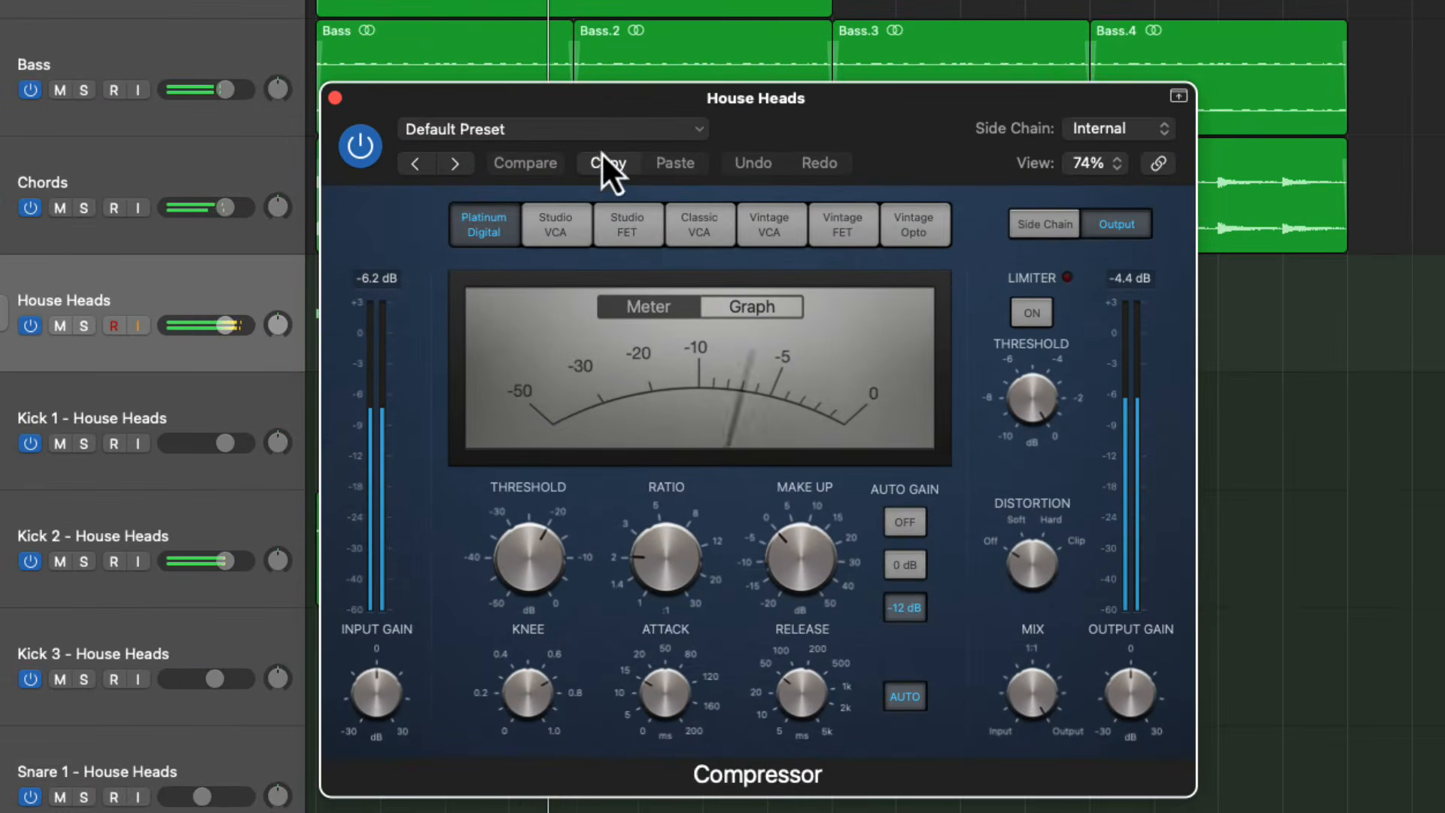
click(601, 134)
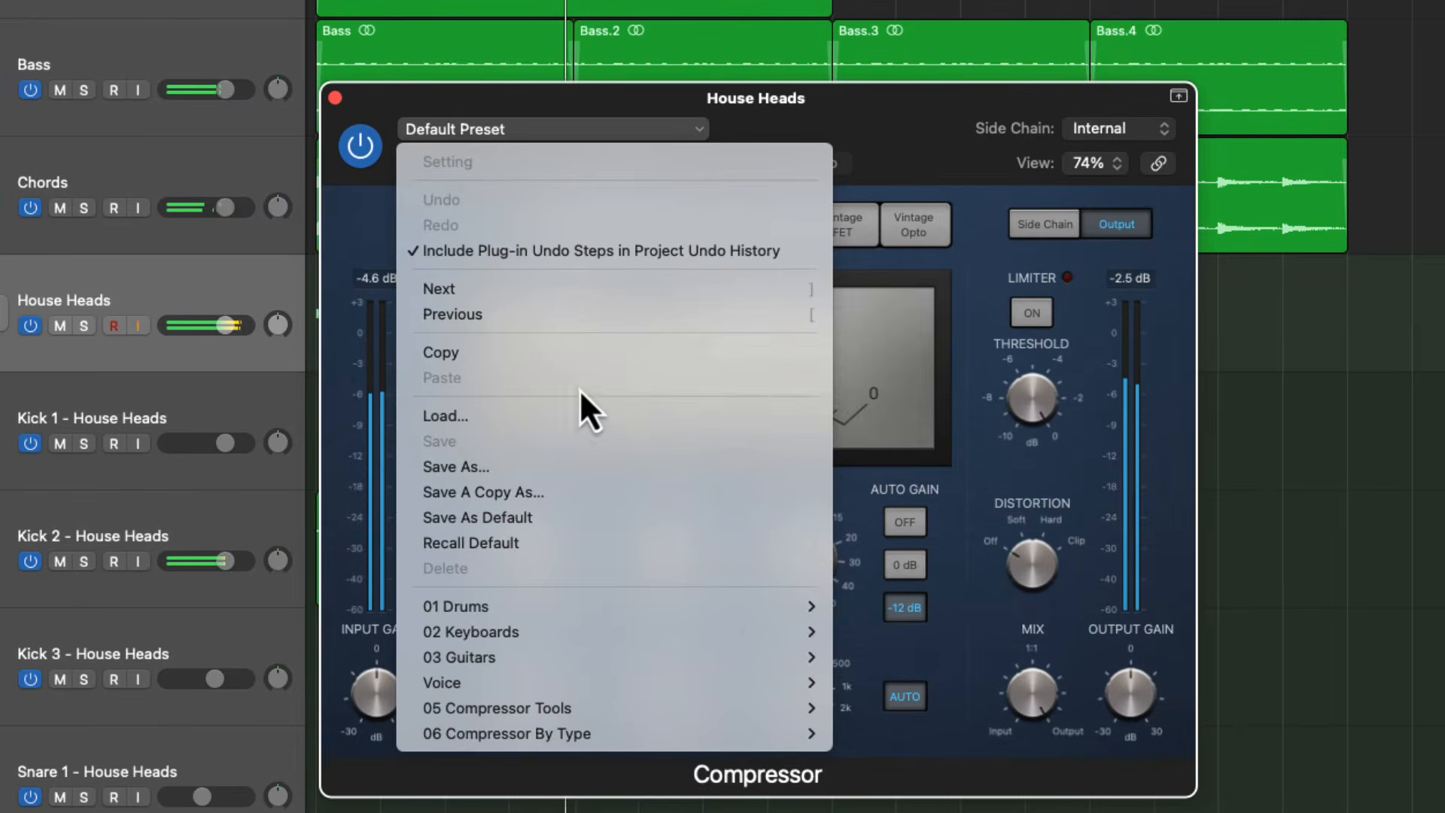
click(855, 169)
click(632, 224)
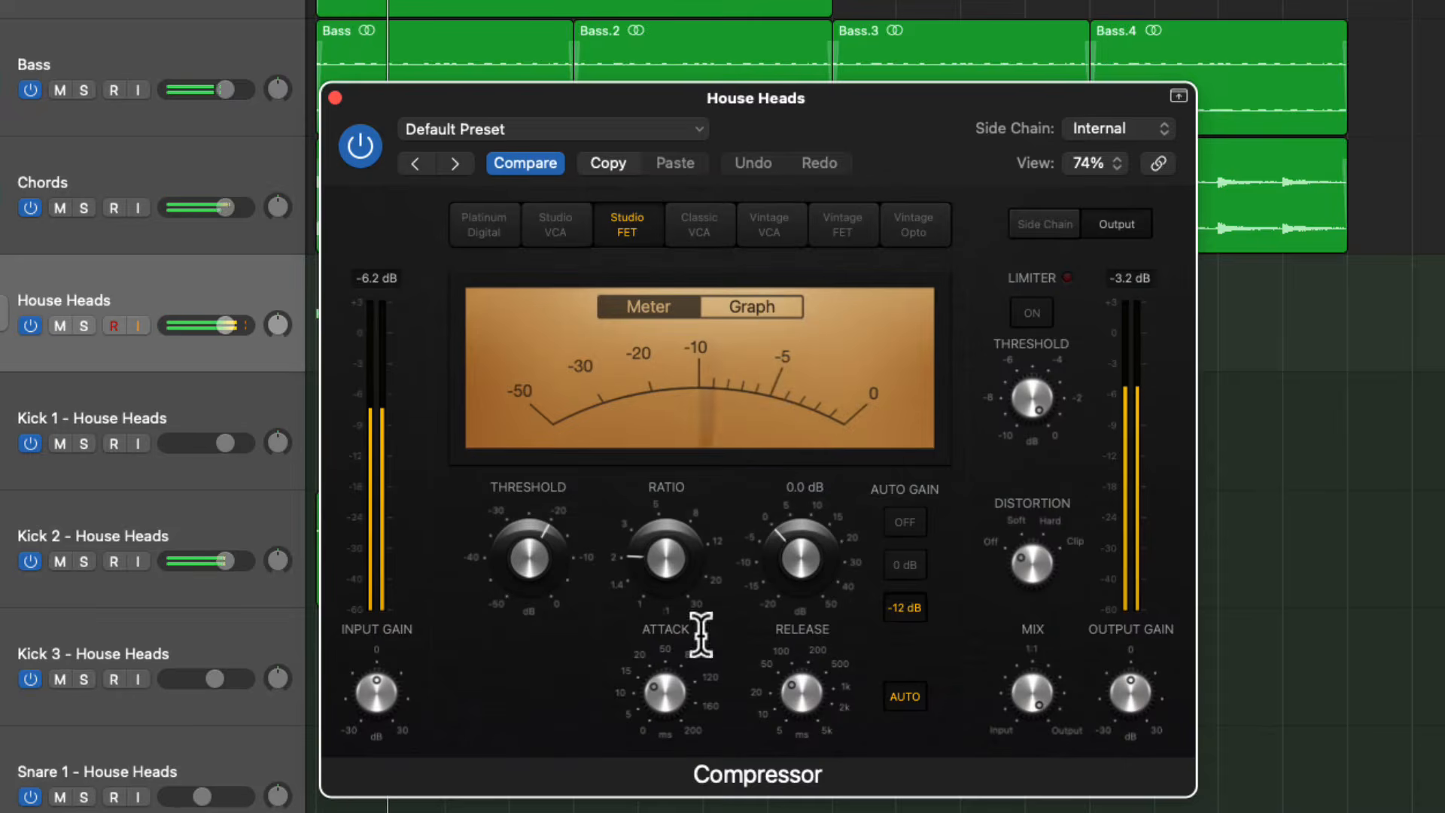
Adjust the House Heads compressor's release, threshold and make-up gain, and turn Auto Gain off
drag(789, 688, 798, 581)
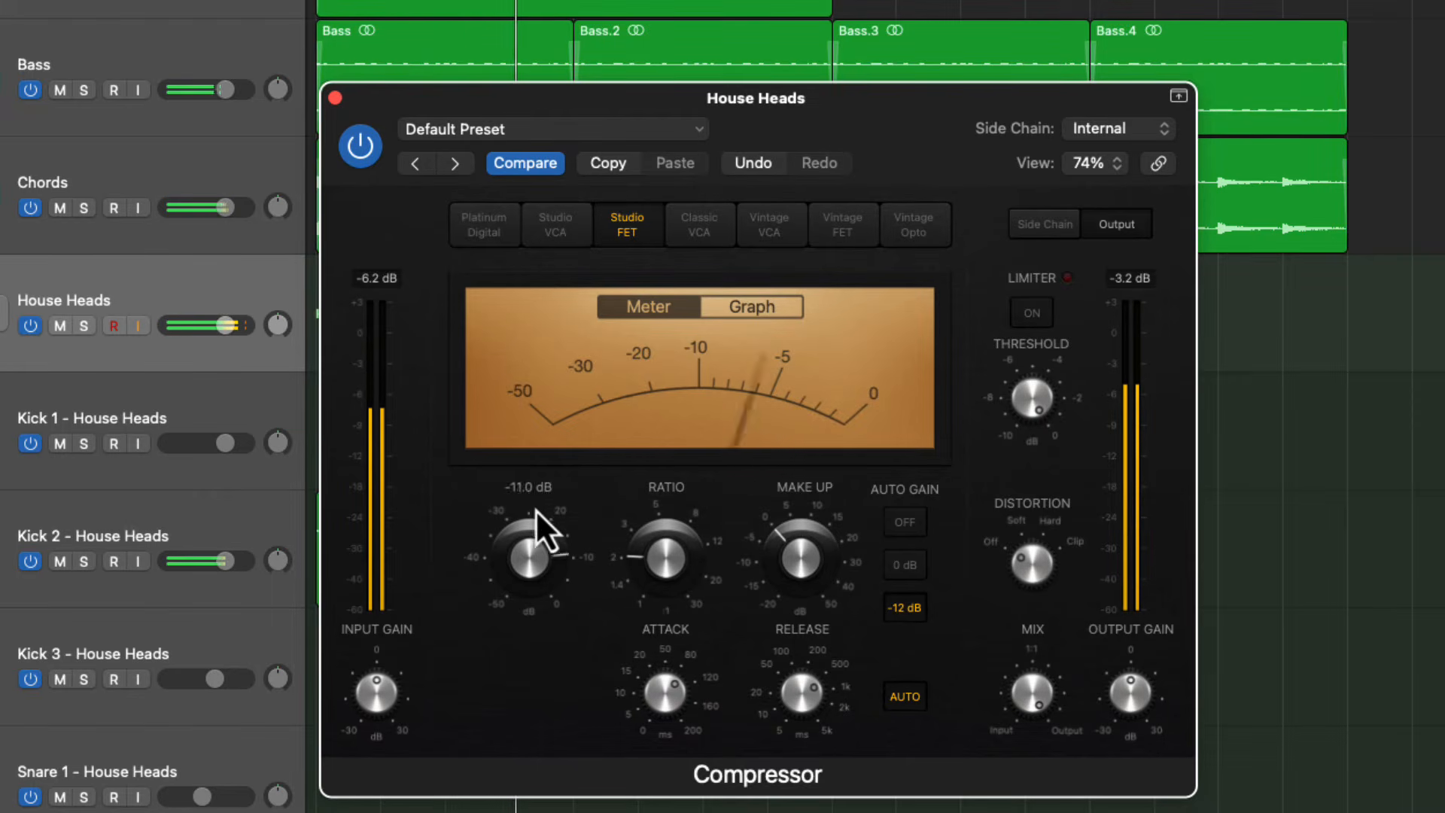
drag(535, 509, 536, 501)
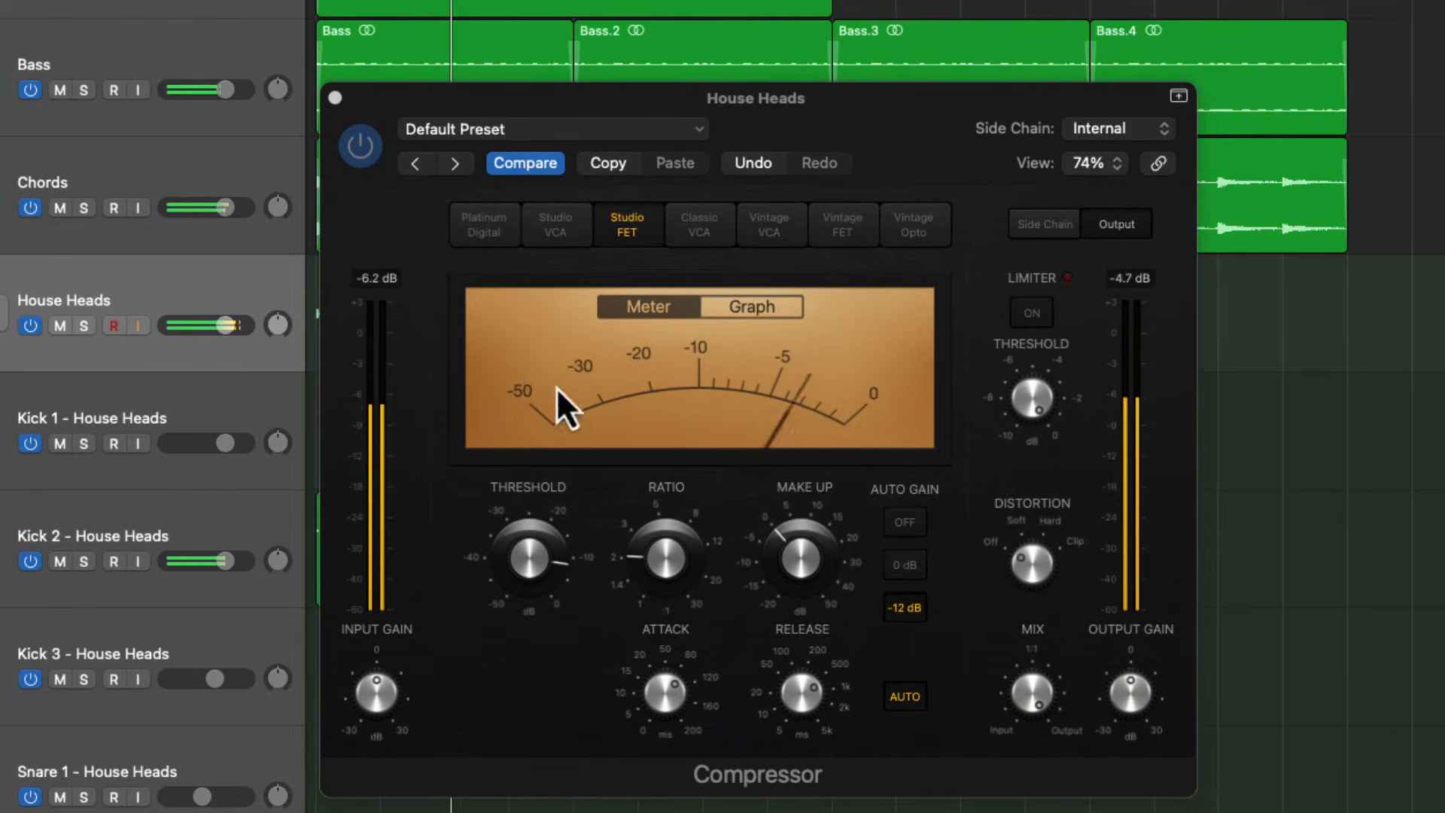
click(905, 523)
drag(801, 576, 797, 558)
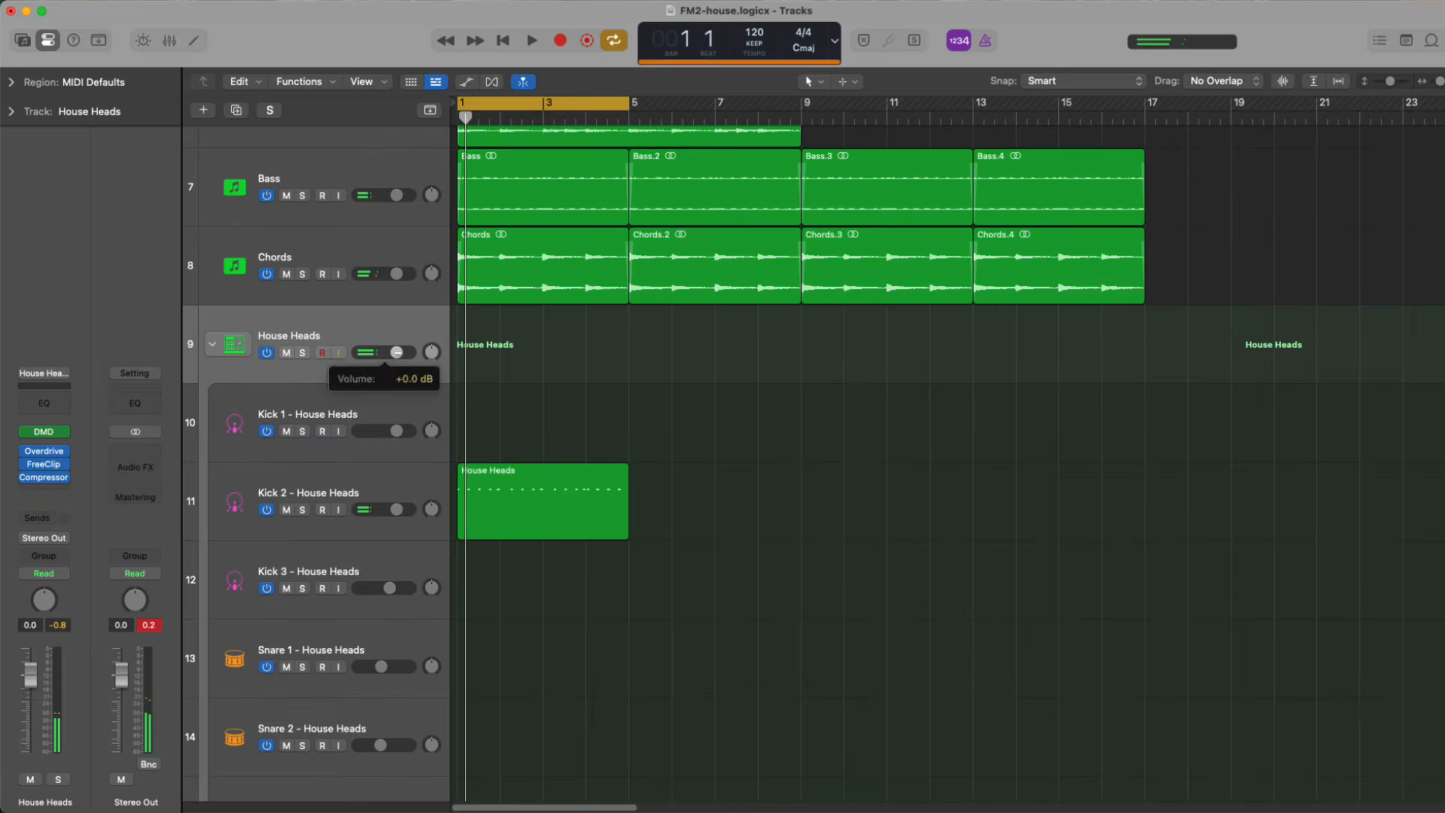
Bounce the Kick 2 region in place as Kick, and hide the Kick 1 and Kick 2 House Heads tracks
key(ctrl+b)
key(Return)
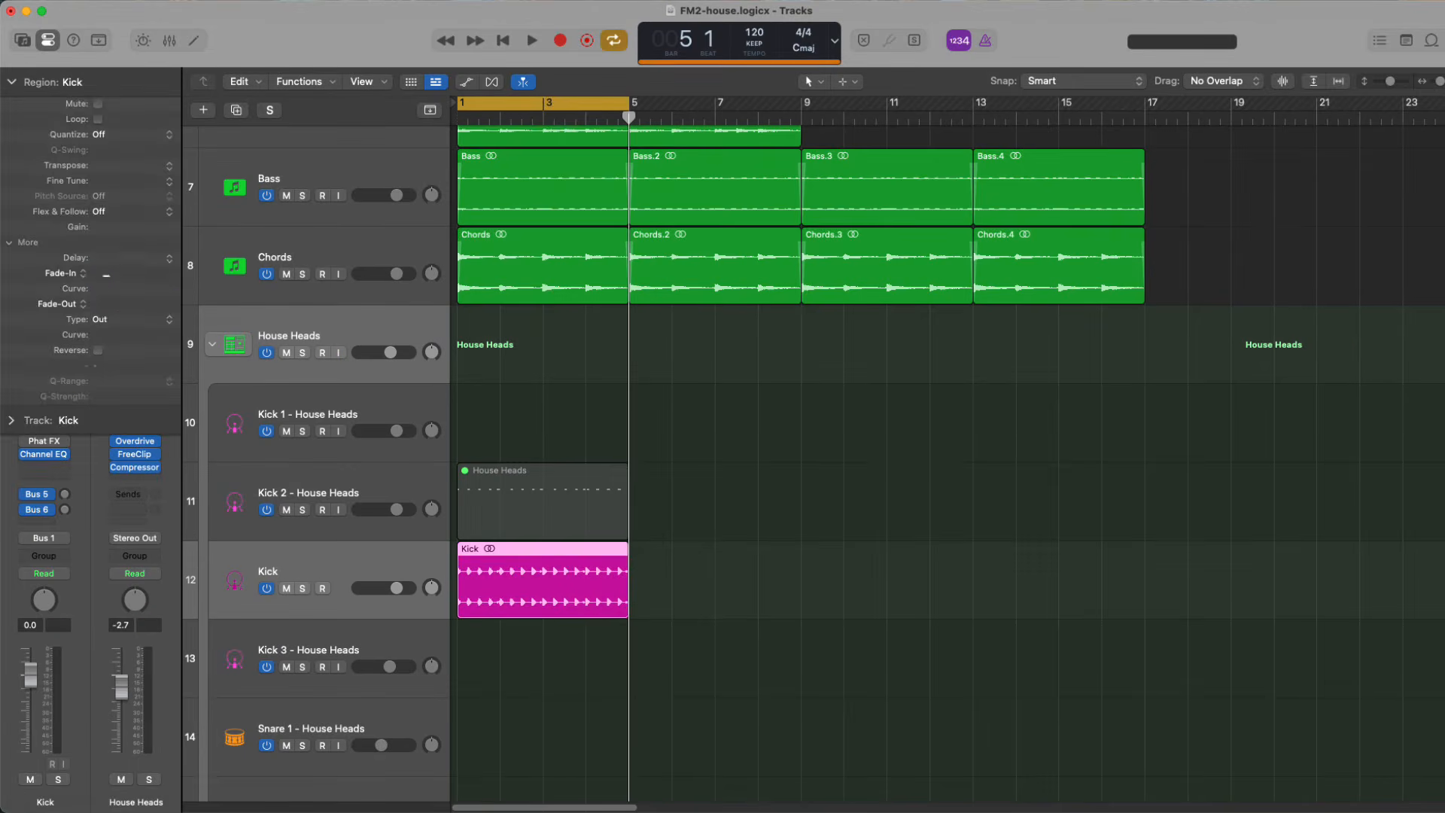
click(355, 520)
shift+click(358, 423)
key(h)
click(284, 432)
key(h)
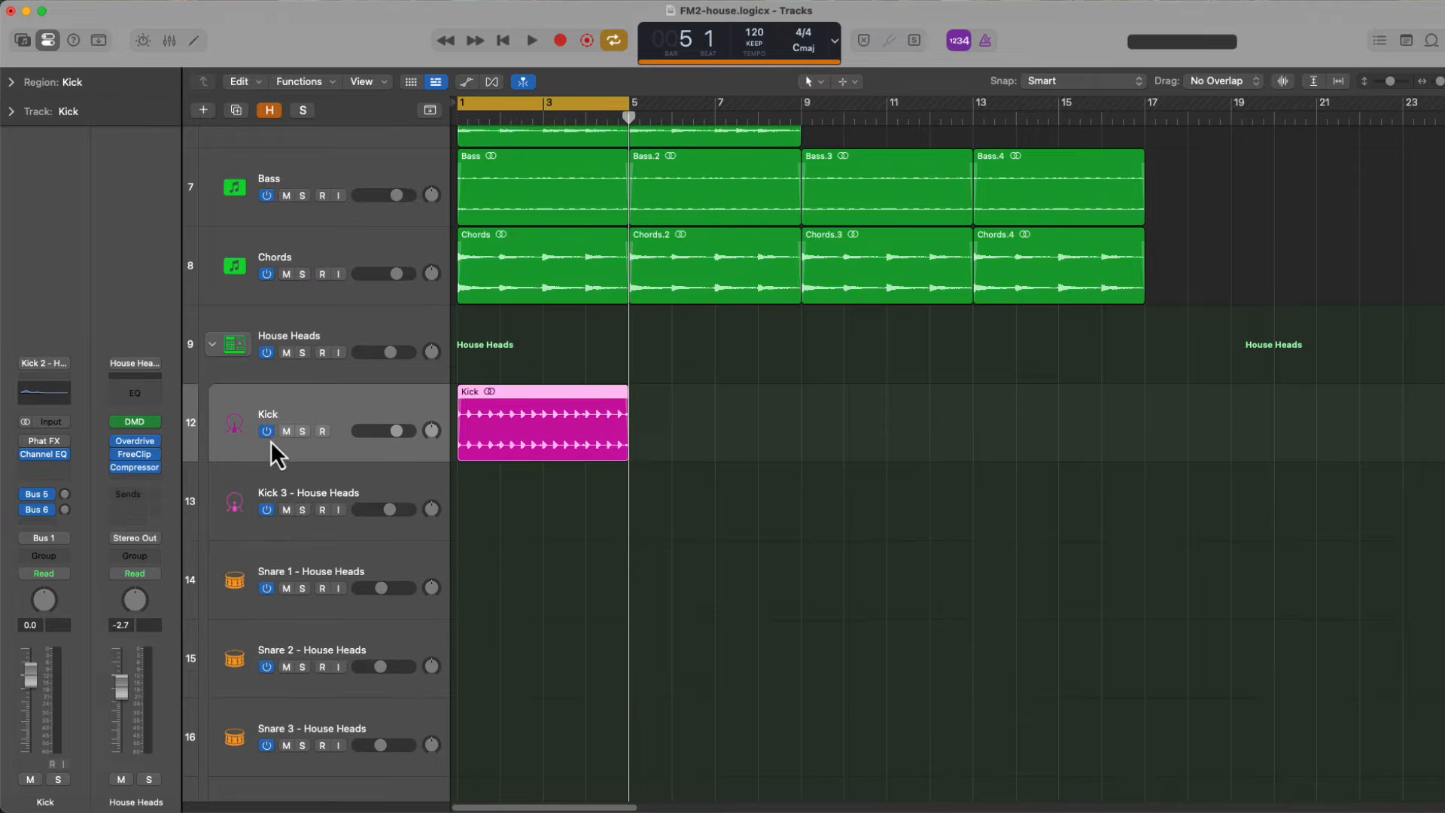
Open the first Clap 1 region's notes in the Piano Roll and nudge all of them slightly later
scroll(454, 606, down, 5)
key(space)
click(462, 579)
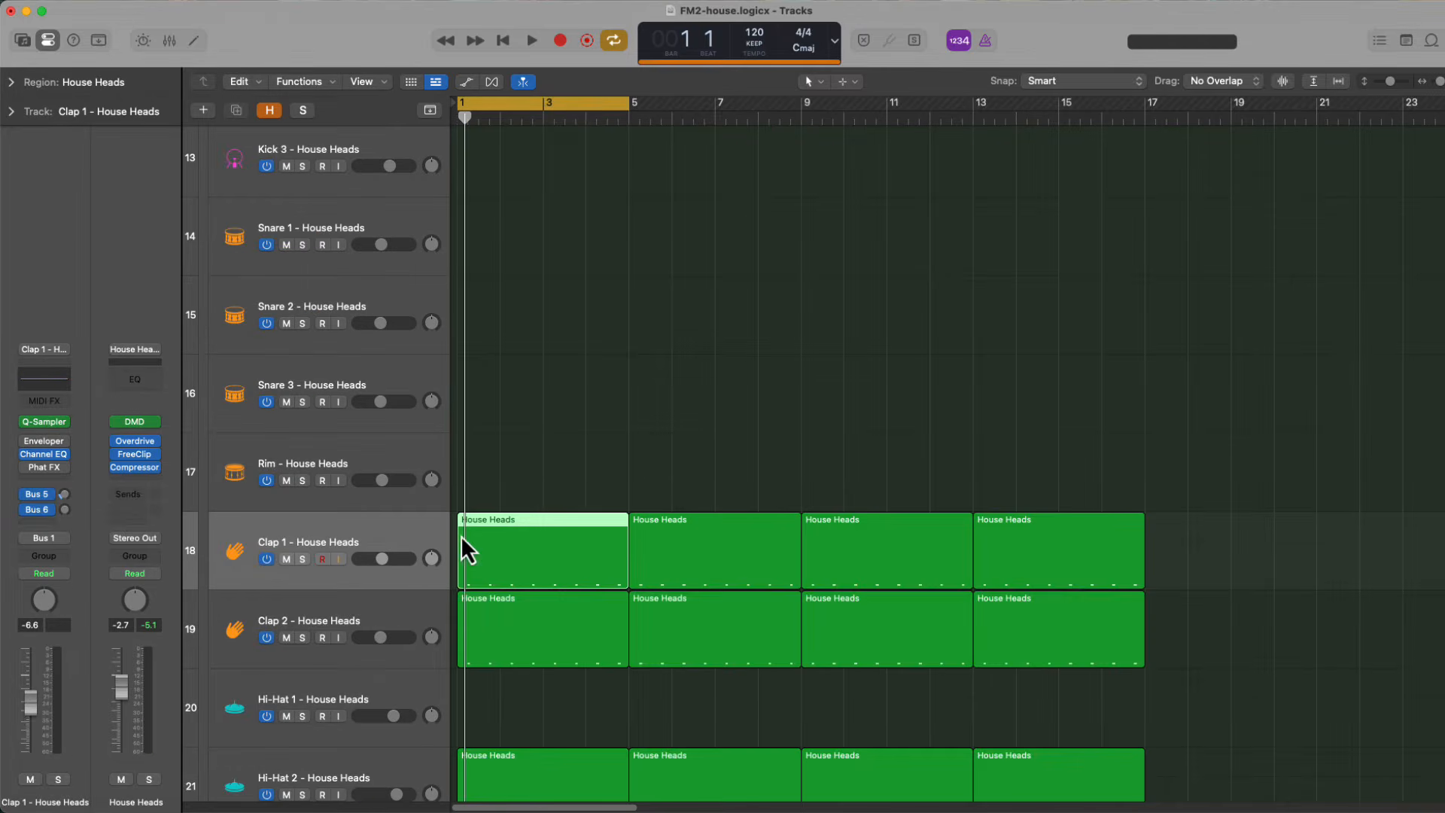
key(ctrl+b)
click(815, 565)
key(p)
key(super+a)
key(super+Right)
key(super+Right)
key(super+Right)
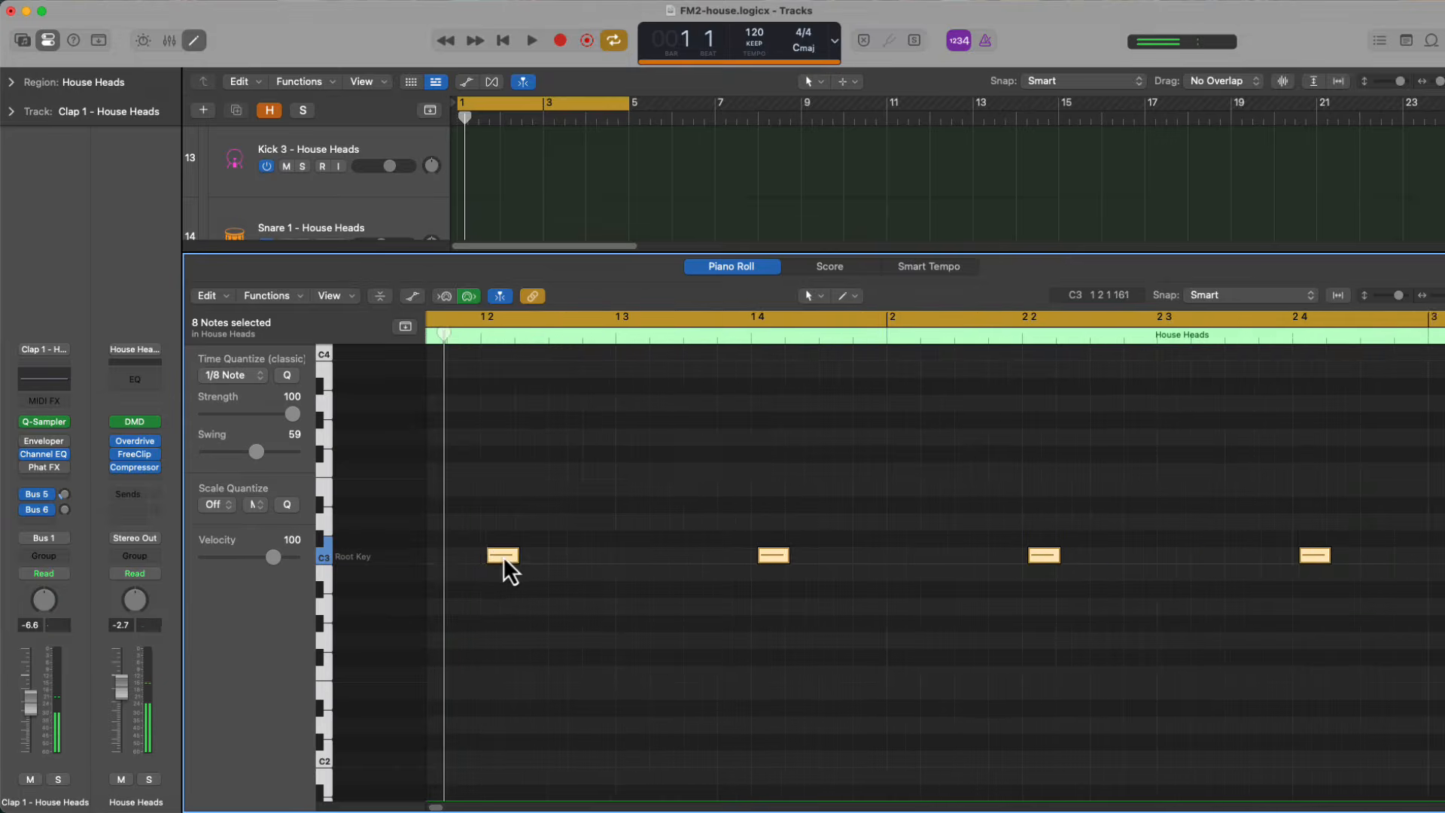
key(p)
Bounce the Clap 1 region in place as Clalp, then switch off and hide the original Clap 1 track
key(ctrl+b)
key(Escape)
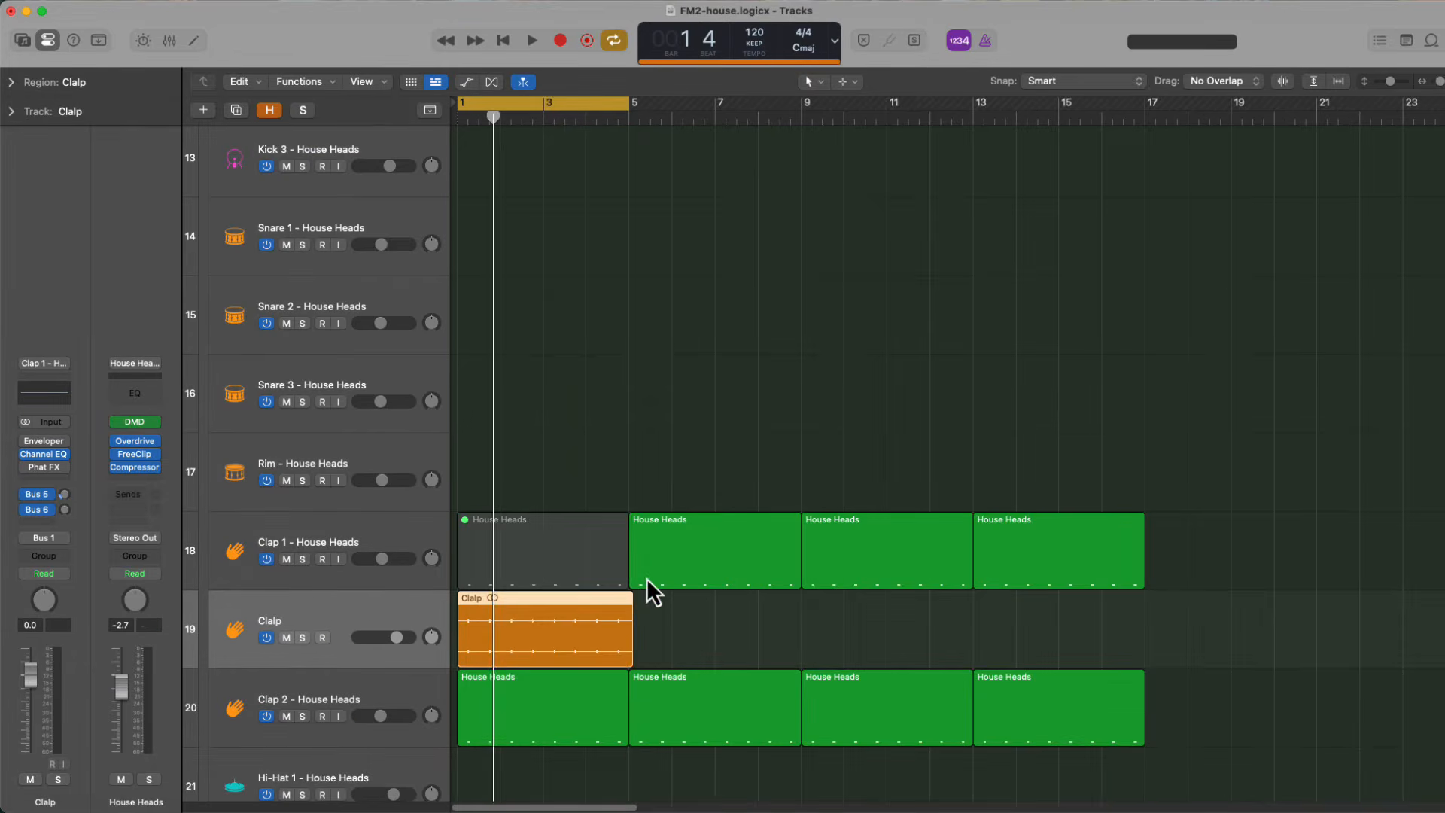
click(286, 548)
key(h)
click(282, 716)
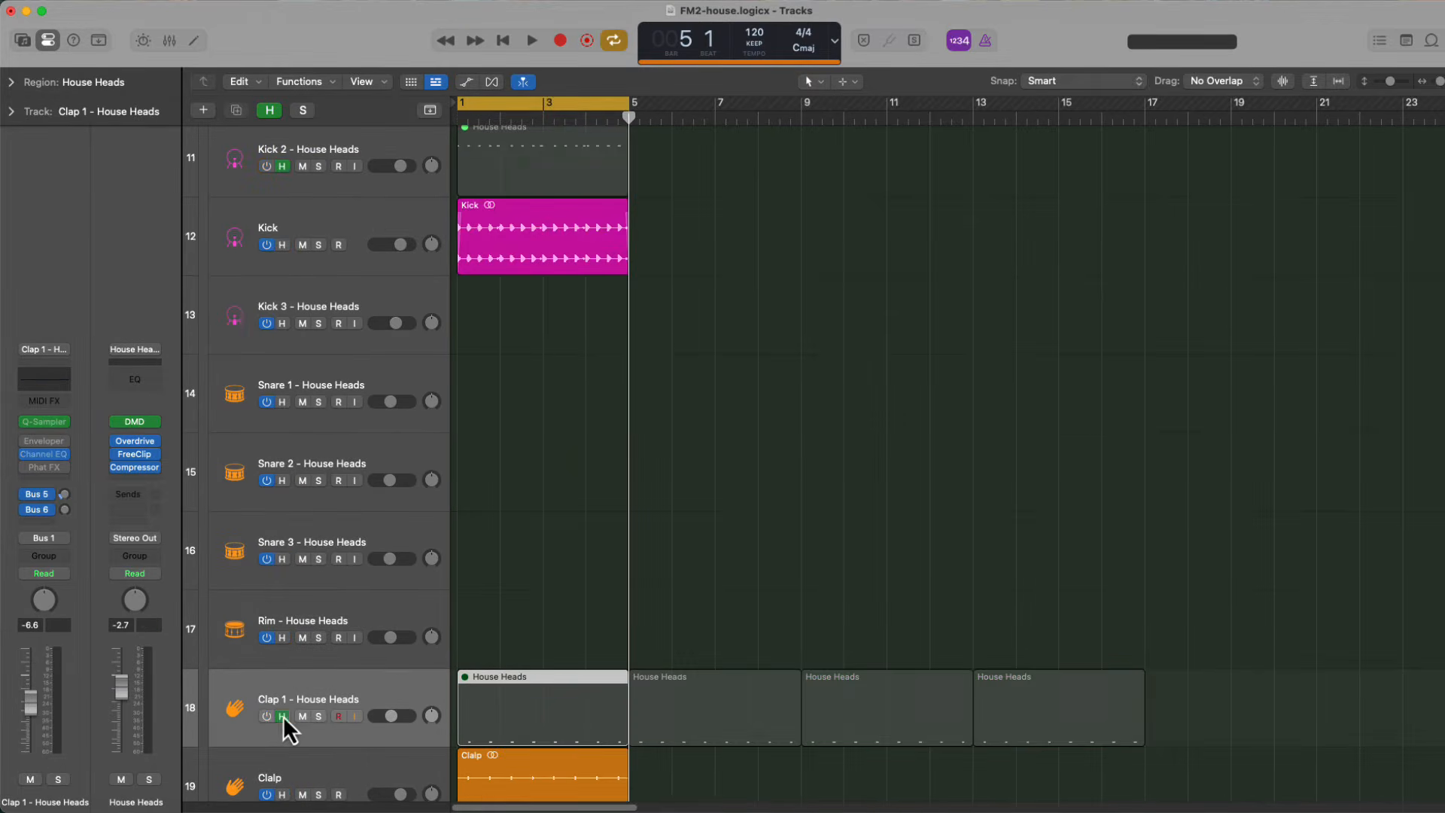
key(h)
Move the bounced clap track directly below Kick and rename it Clap 1
drag(371, 579, 290, 226)
text(1)
key(Return)
Move the Clap 2 - House Heads track below Clap 1 and bounce its first region in place as Clap 2
click(413, 700)
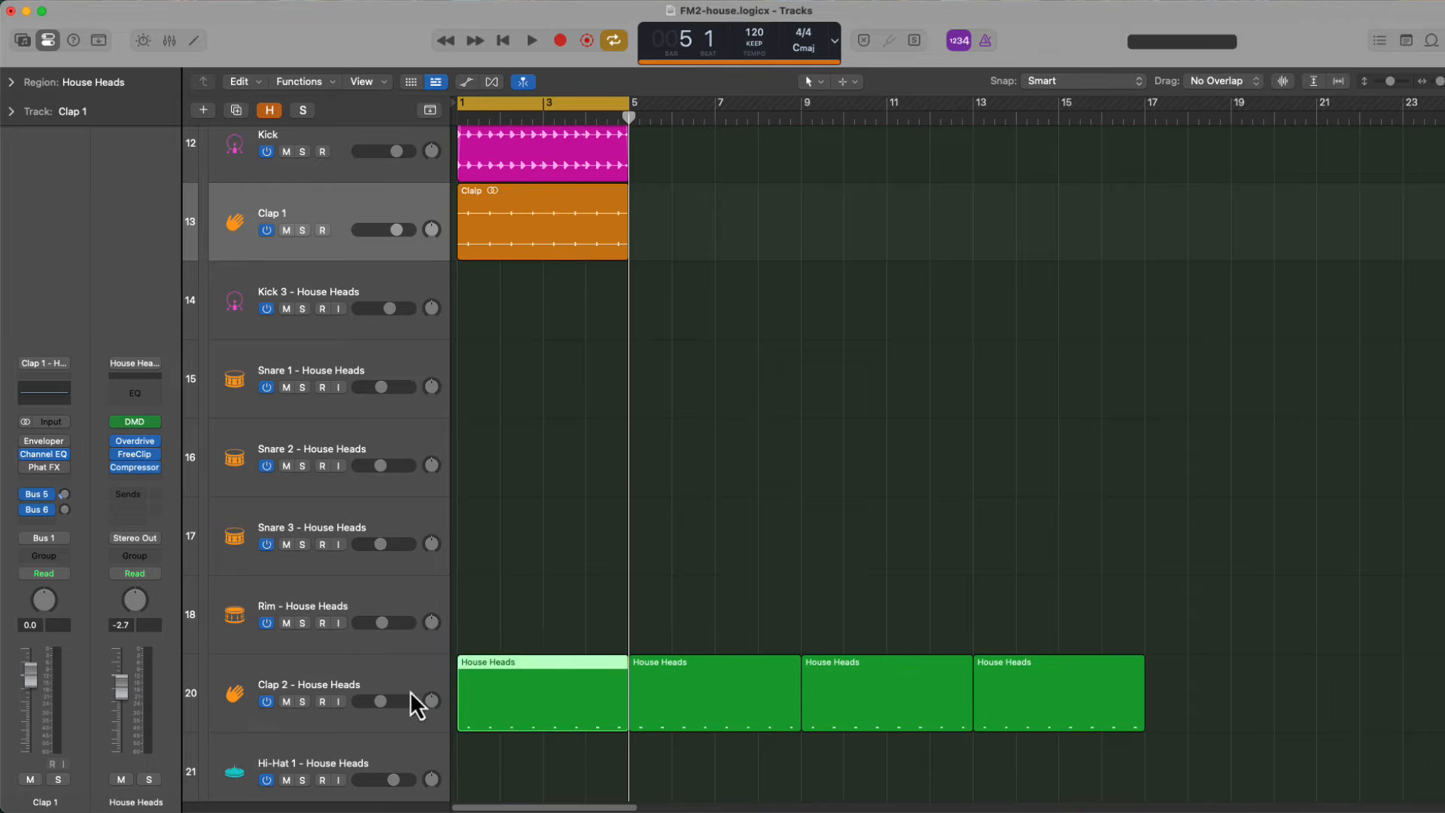
drag(413, 700, 478, 300)
key(ctrl+b)
key(Return)
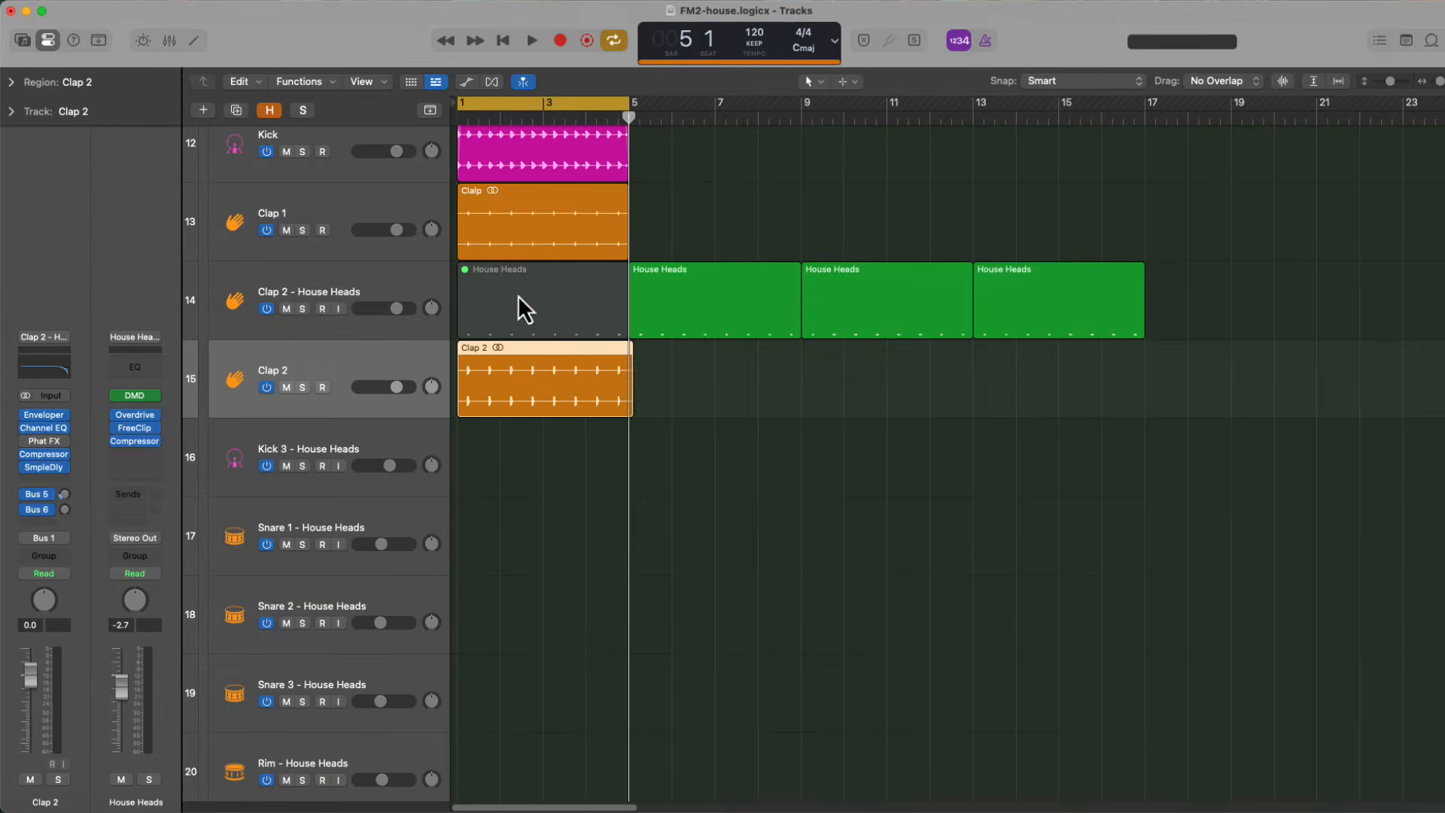
Switch off and hide the original Clap 2 track, and lower the bounced Clap 2 track to about -10.6 dB
click(296, 294)
click(266, 309)
key(h)
key(h)
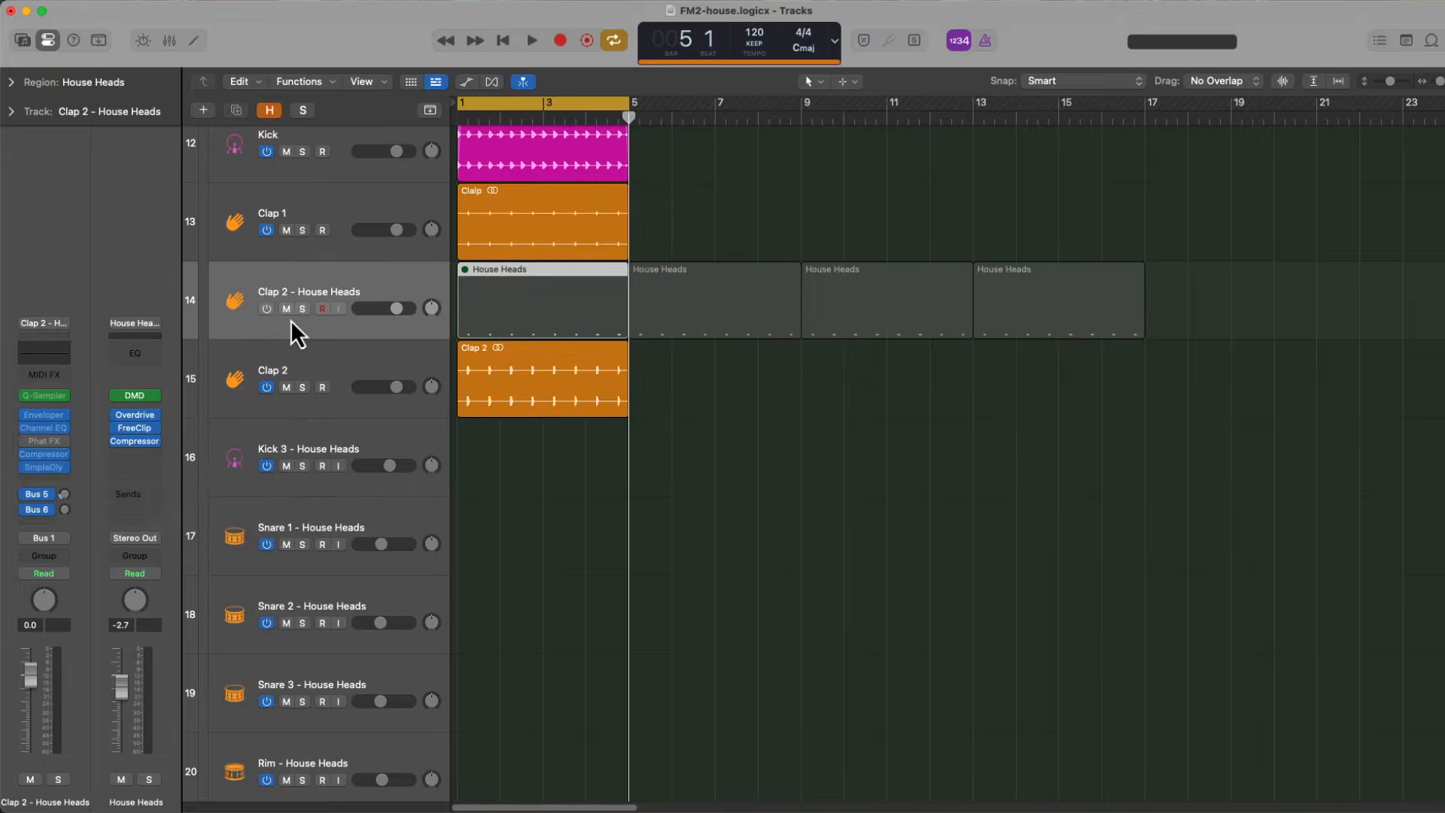
key(h)
click(283, 466)
key(h)
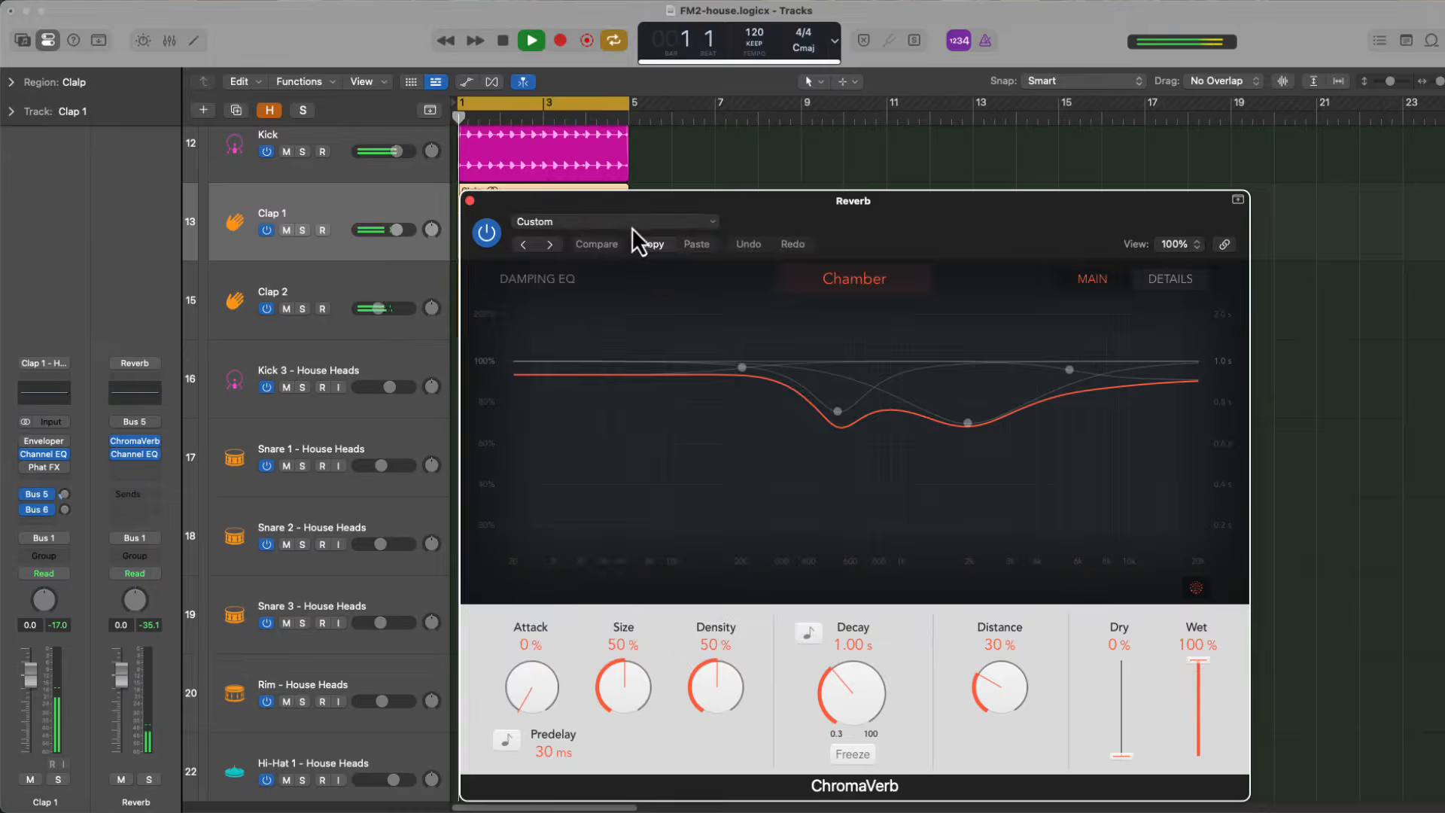
Load the Drum Chamber preset in ChromaVerb on the Bus 5 Reverb channel and set Wet to 66%
click(631, 223)
mouse_move(644, 541)
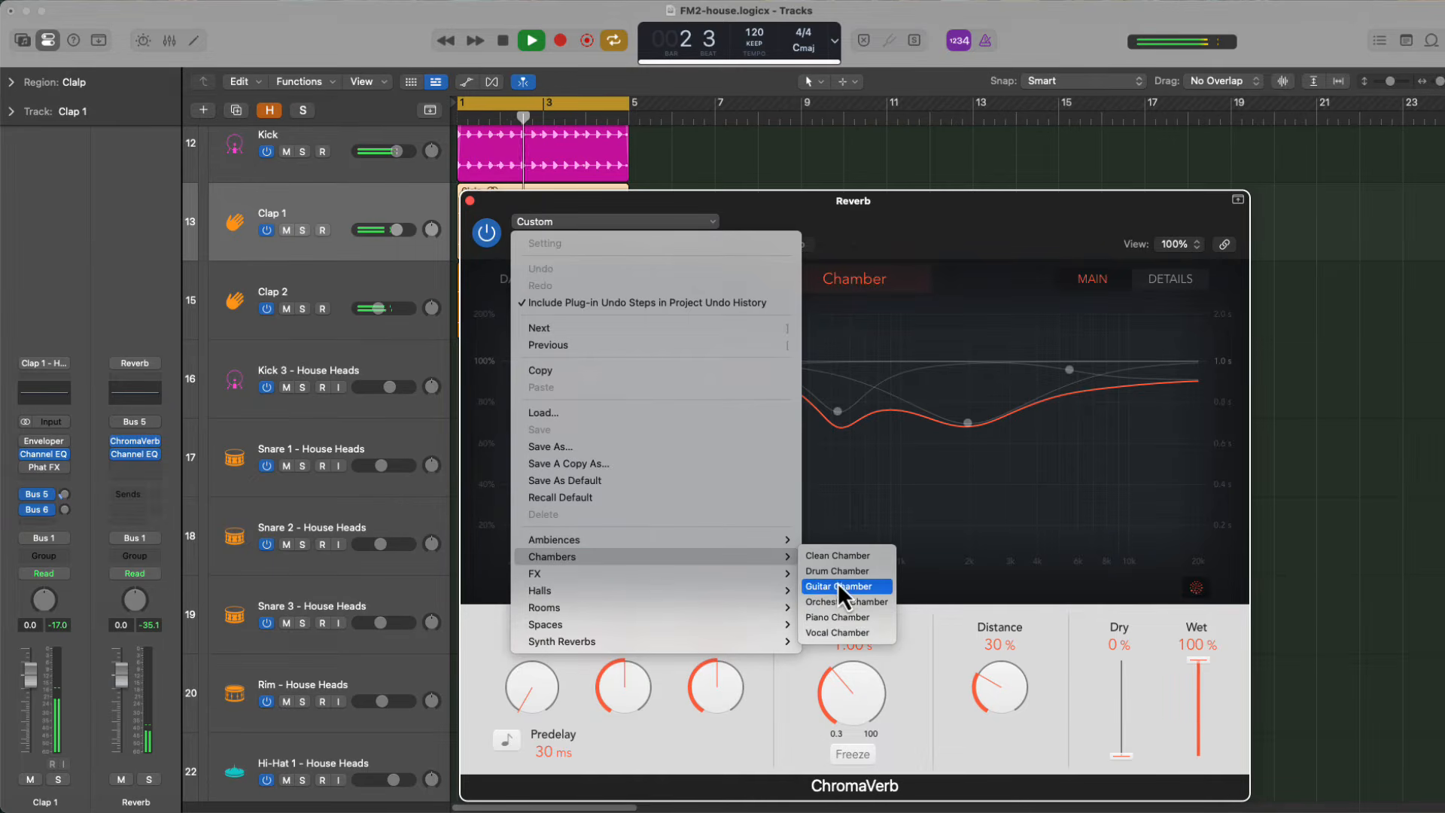
click(836, 574)
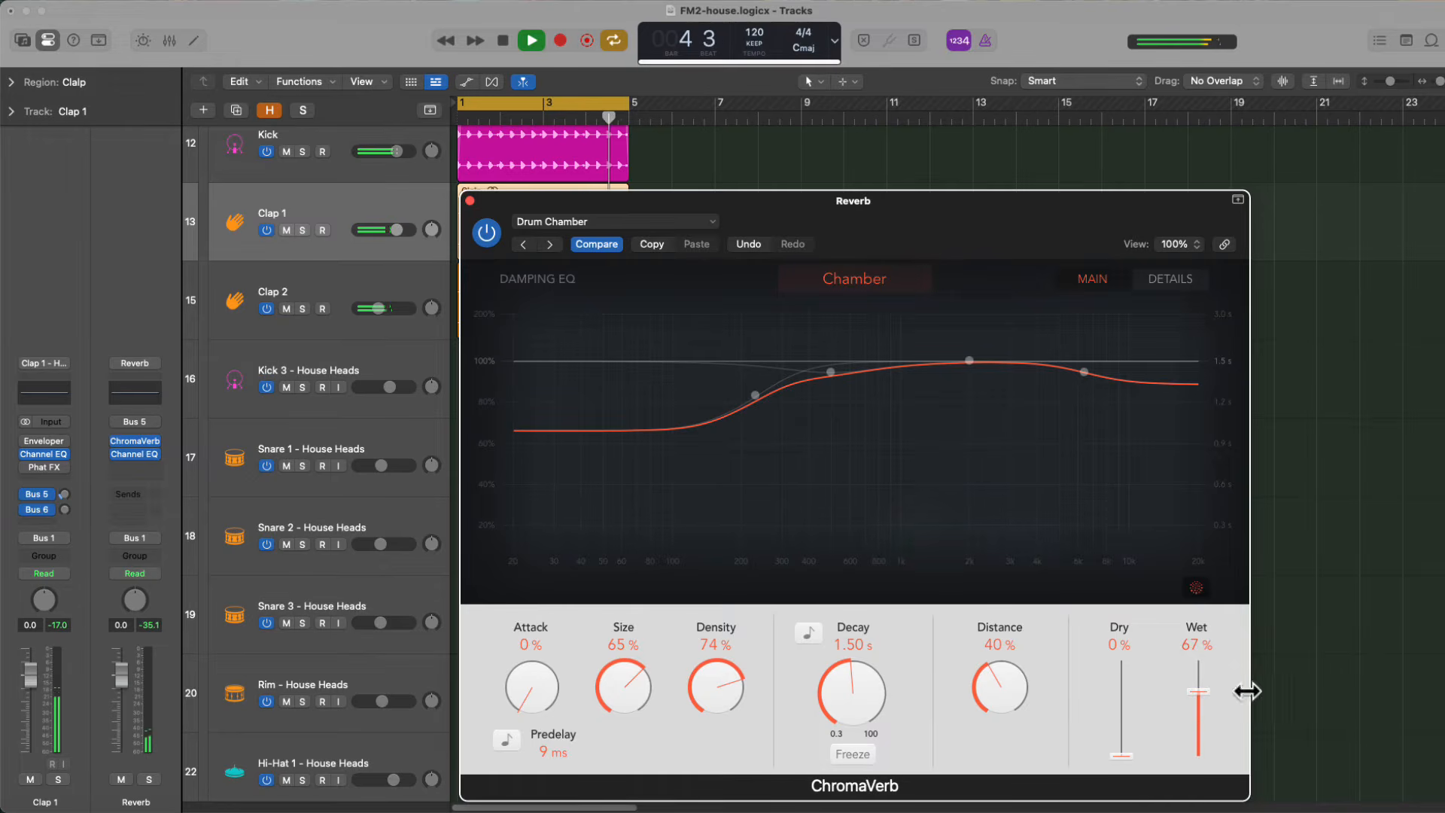
drag(1205, 691, 1204, 692)
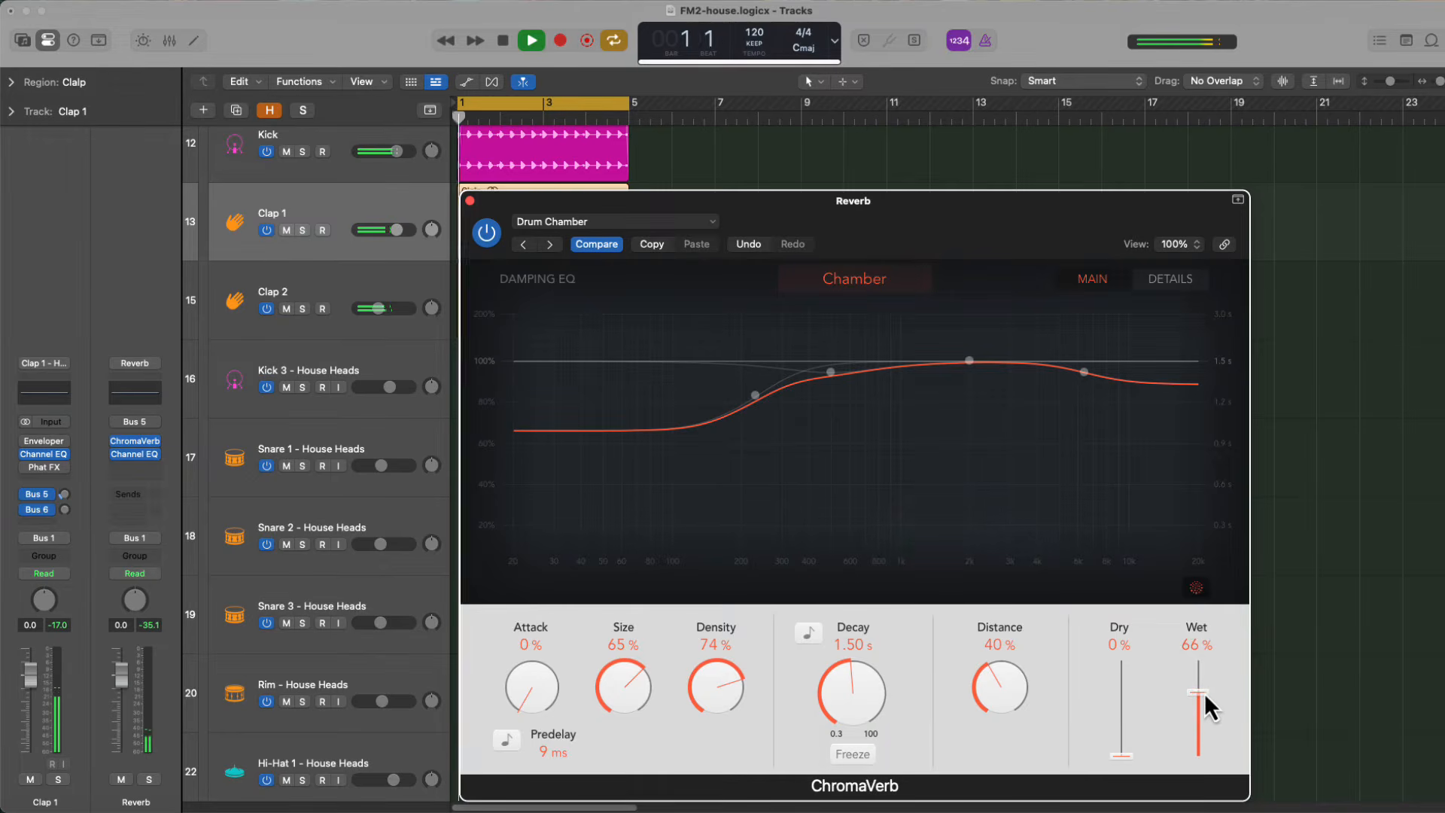
click(469, 201)
Set the Clap 2 track's Bus 5 reverb send to about -16.5 dB
click(416, 283)
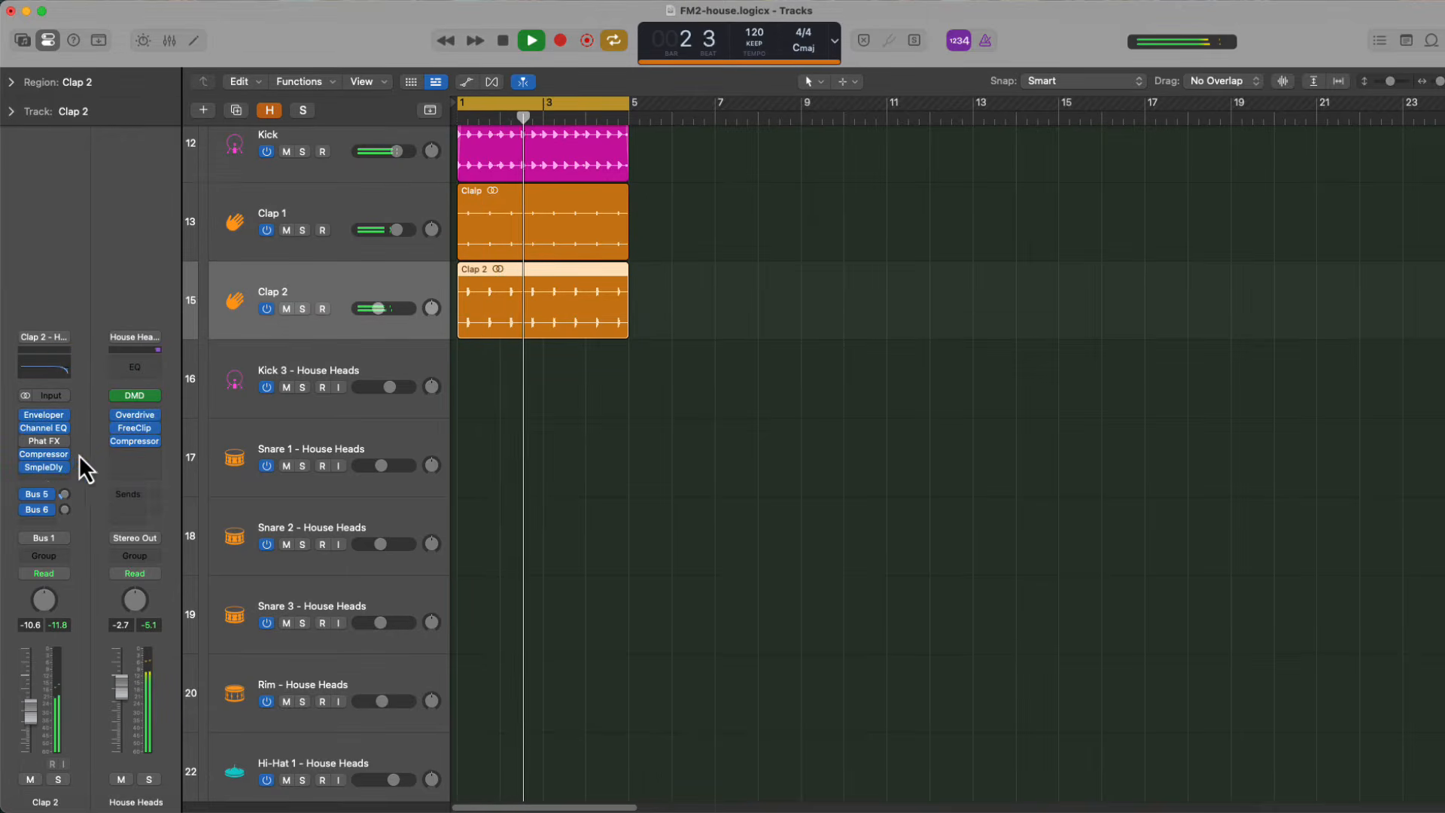
click(41, 494)
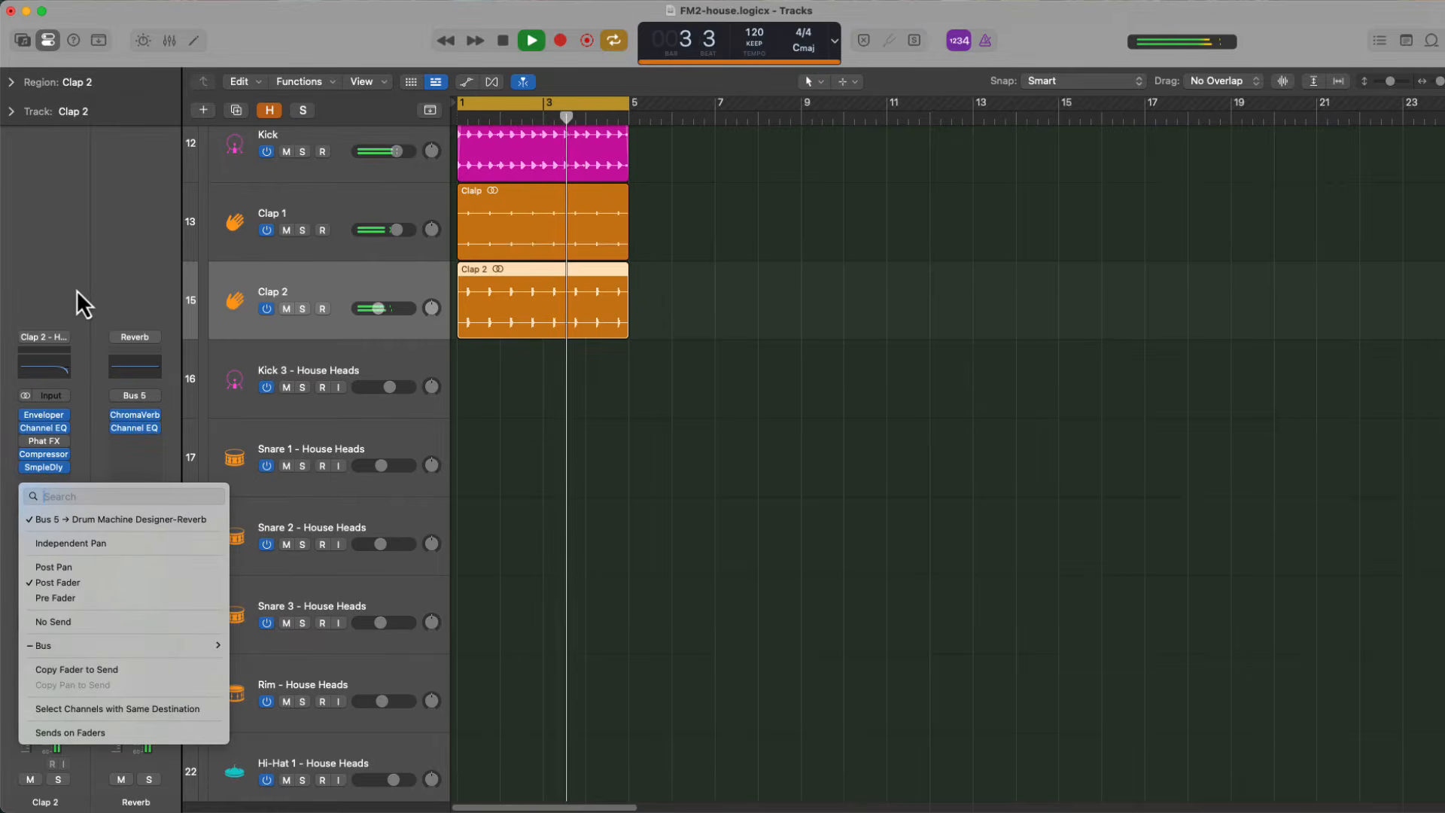
click(76, 259)
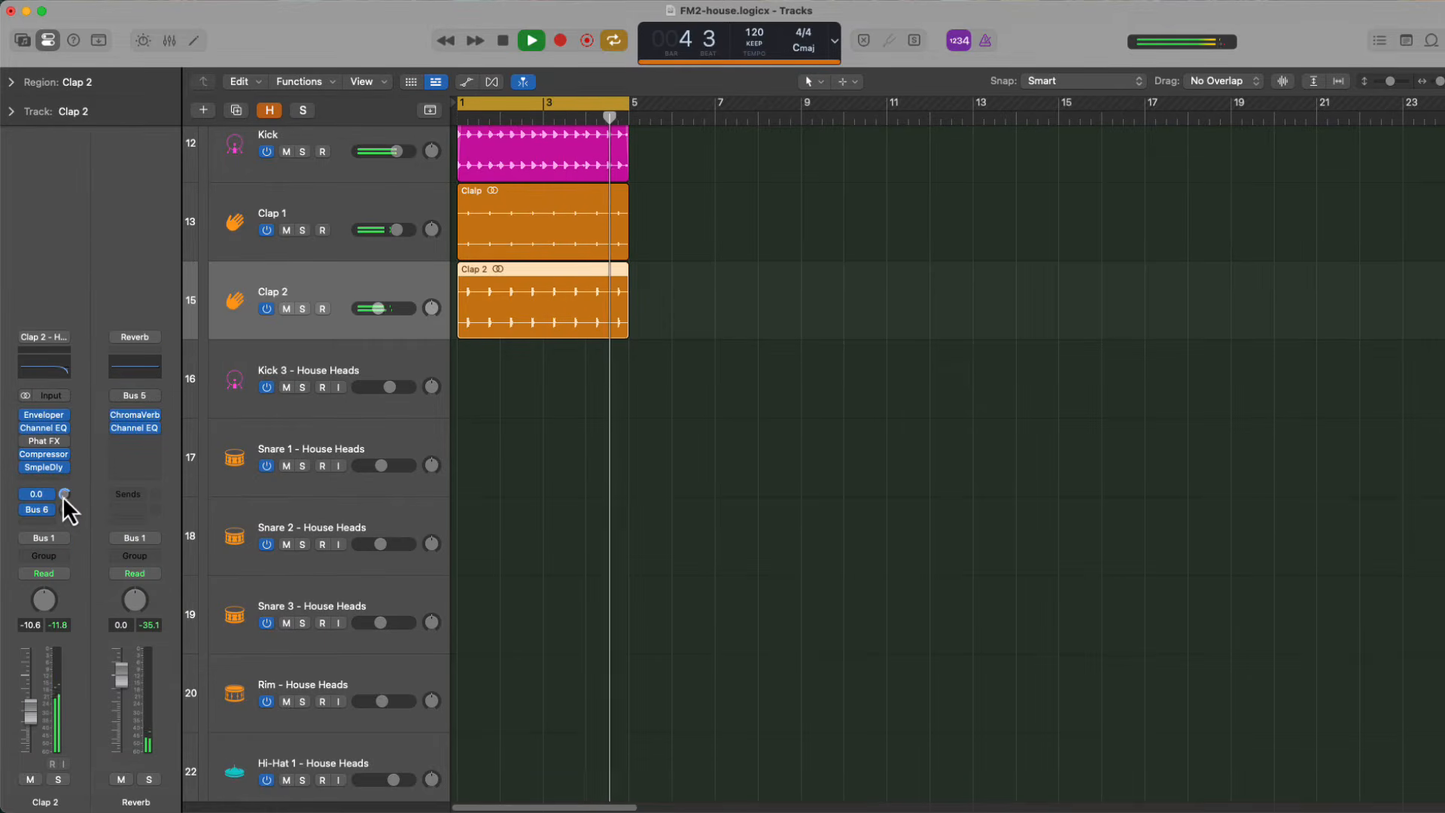
drag(61, 498, 69, 565)
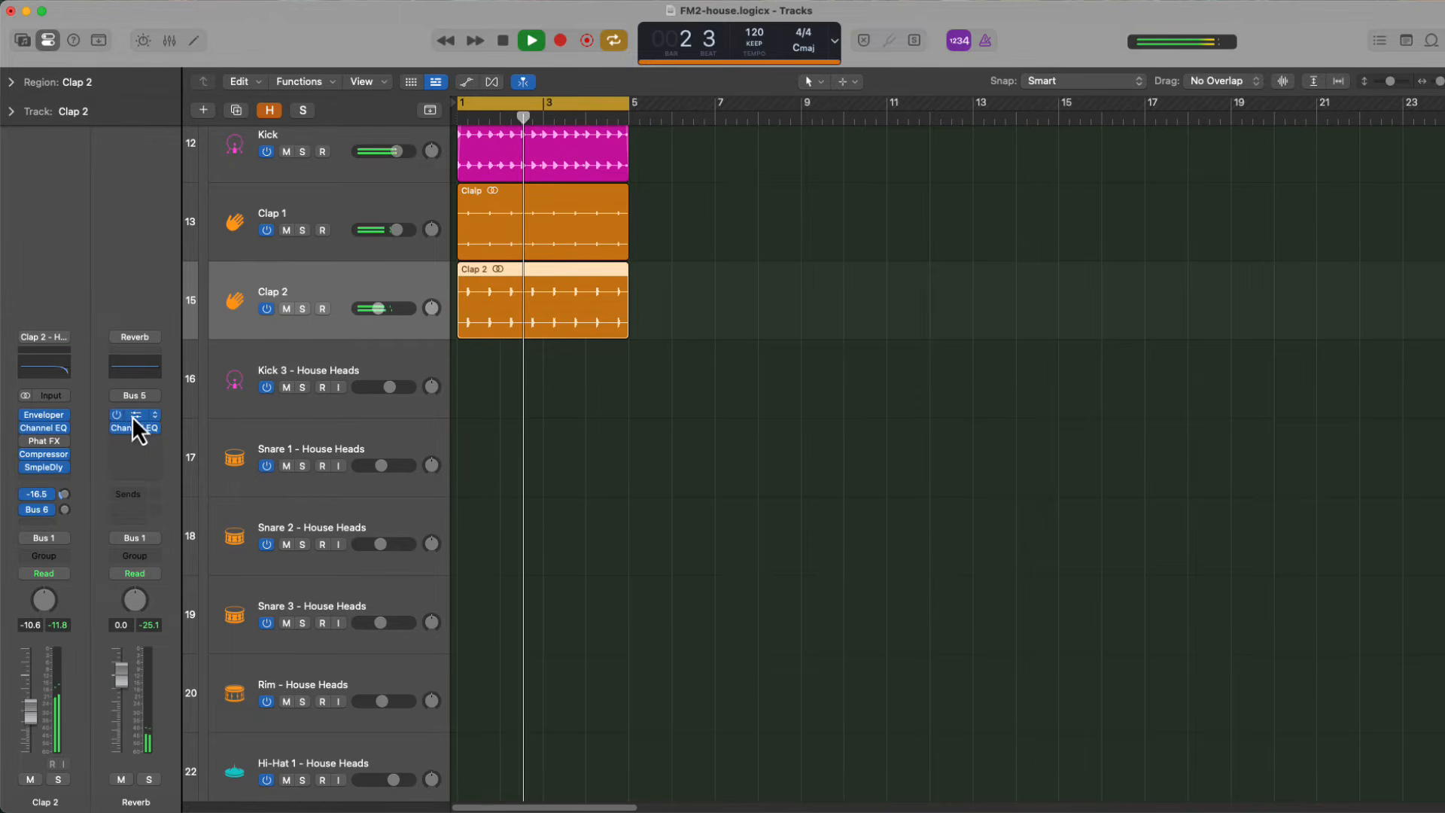
Create an empty House Heads pattern at bar 1, show it in the Step Sequencer and try a Conga 1 hit on step 1
scroll(476, 481, down, 5)
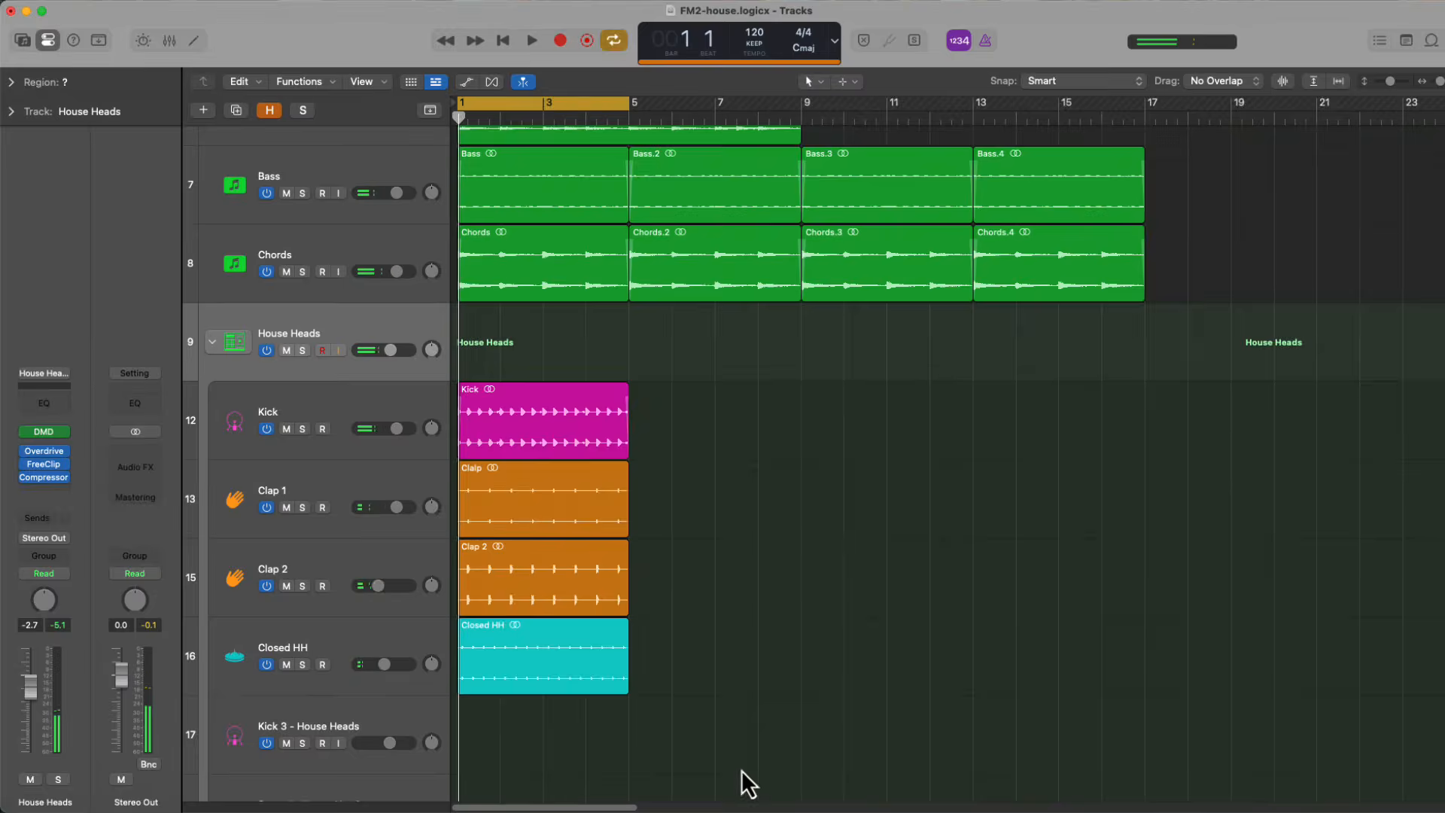
right_click(461, 345)
click(522, 365)
click(472, 489)
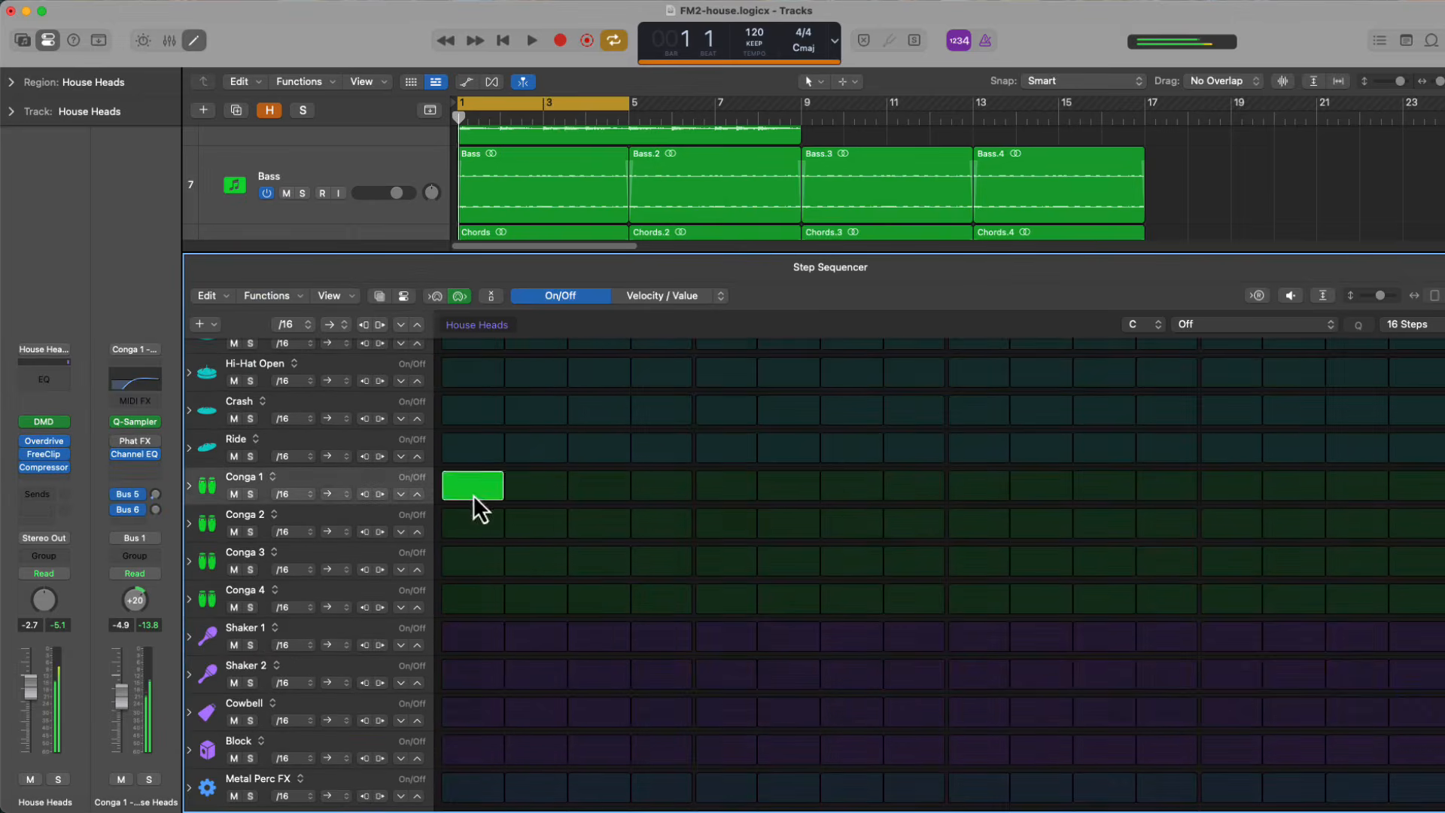
scroll(473, 495, up, 10)
Try a Snare 1 hit on step 4, and place Snare 3 hits on steps 2, 3 and 7 of the House Heads pattern
click(659, 547)
click(659, 548)
click(662, 621)
click(662, 548)
click(852, 623)
key(space)
click(662, 623)
click(538, 623)
click(590, 625)
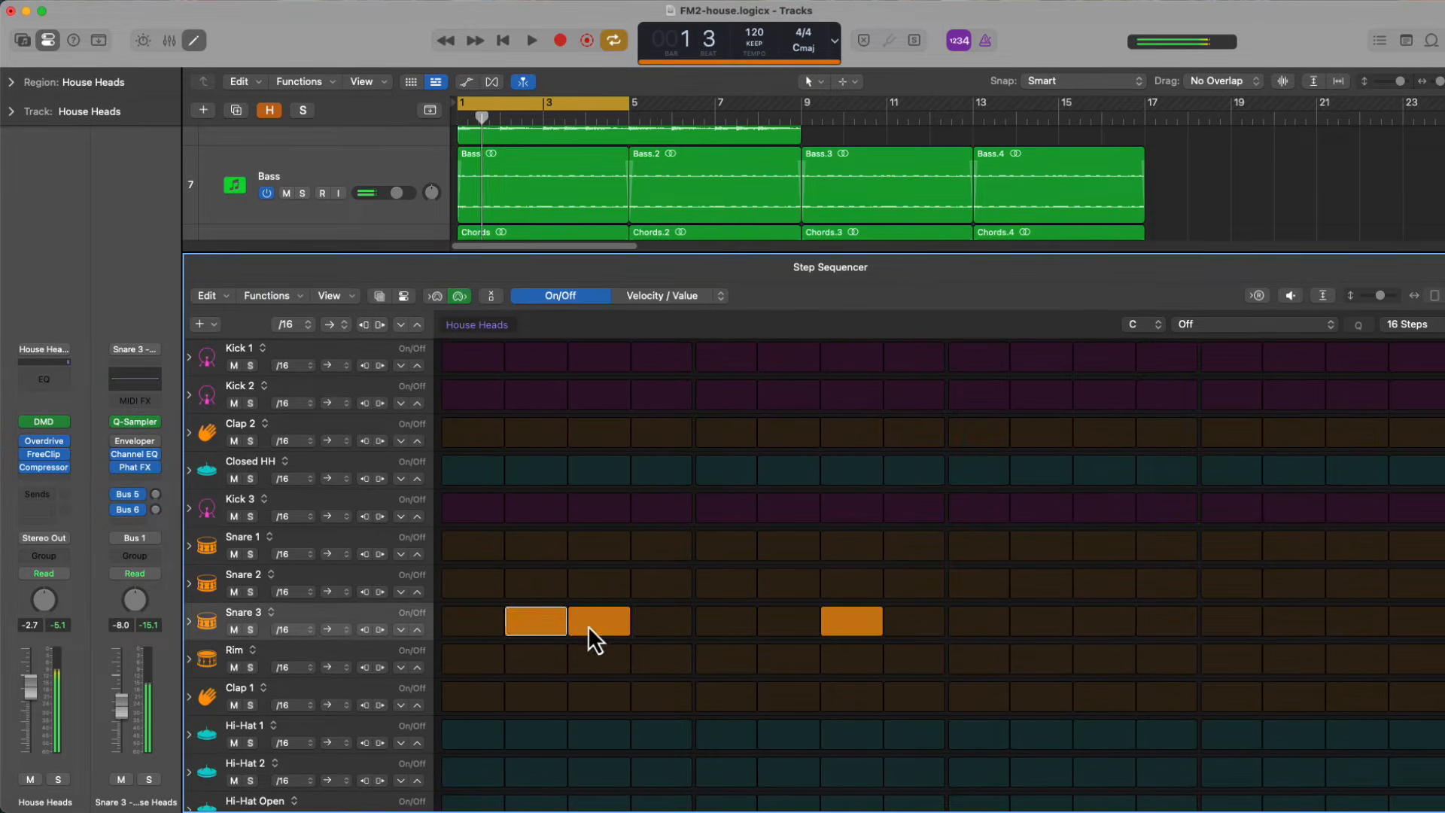
Rework the Snare 3 row so its hits fall on steps 4, 7, 8, 11, 15 and 16
click(661, 623)
click(1166, 623)
click(1231, 623)
click(1416, 623)
key(space)
click(1231, 622)
click(1166, 621)
click(915, 622)
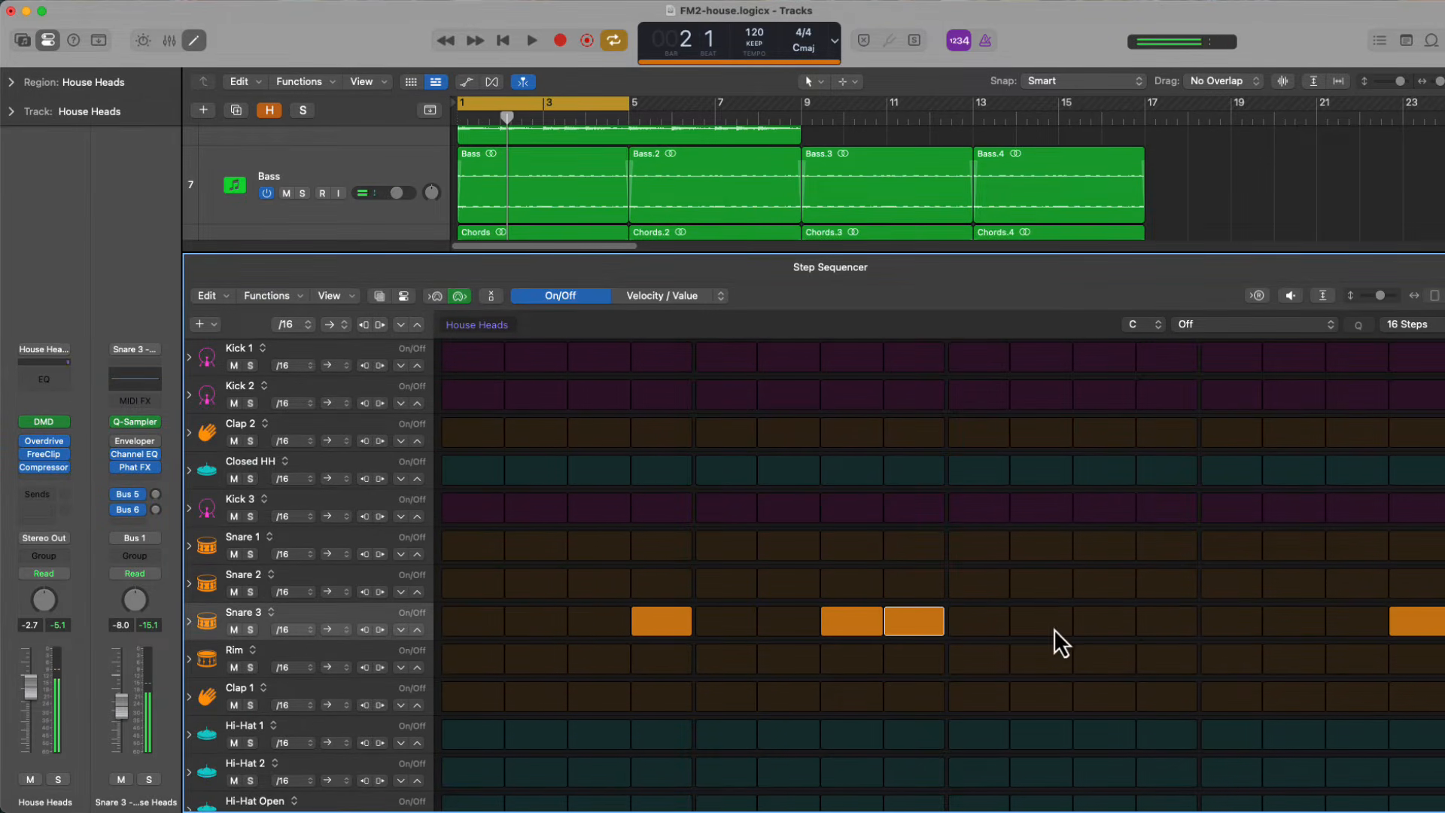
click(1104, 621)
click(1356, 621)
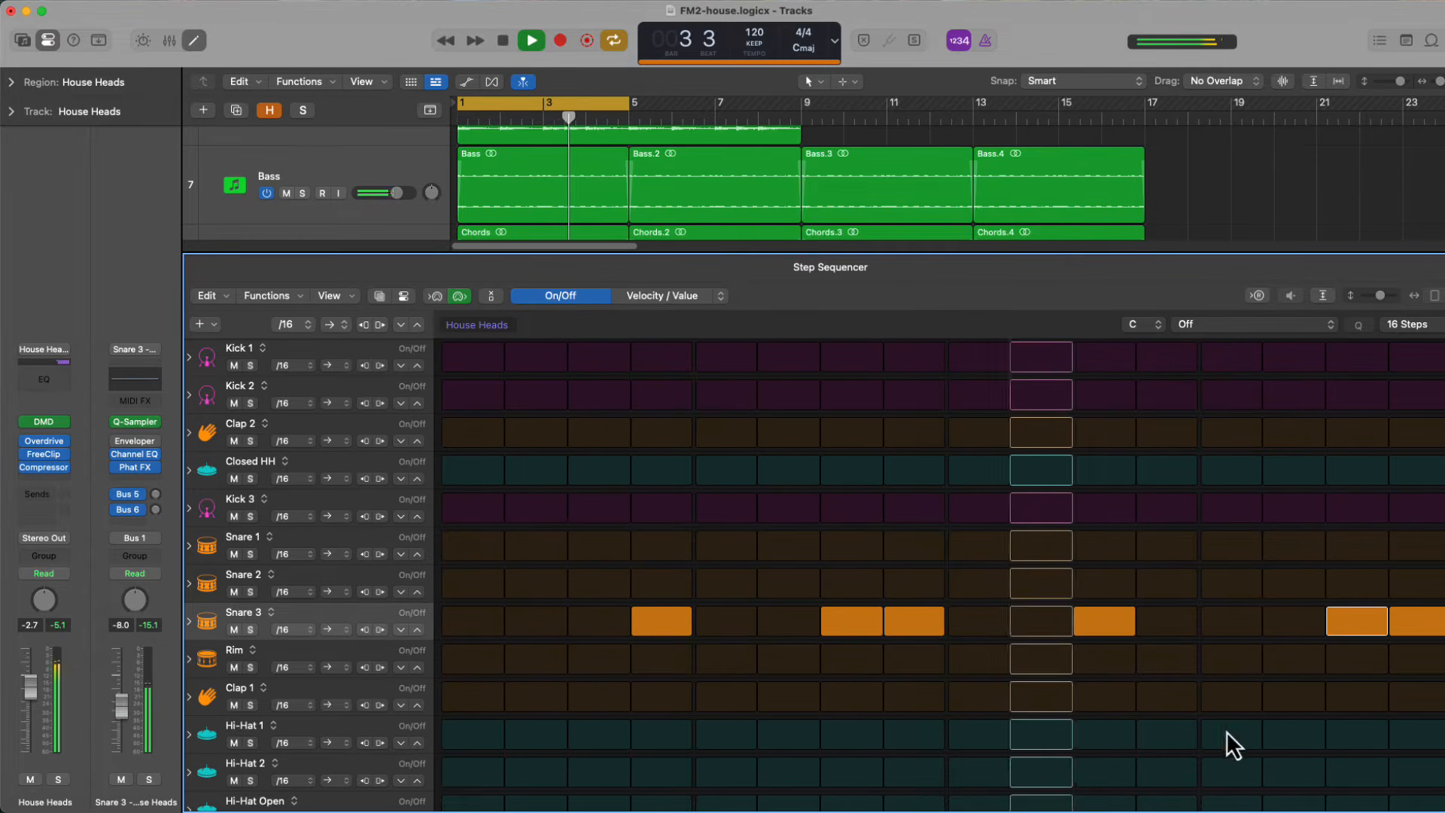
Compare the Snare 3 rhythm with and without the hits on steps 7 and 15, and clear the hit on step 16
click(852, 621)
key(space)
click(852, 622)
click(1356, 622)
key(space)
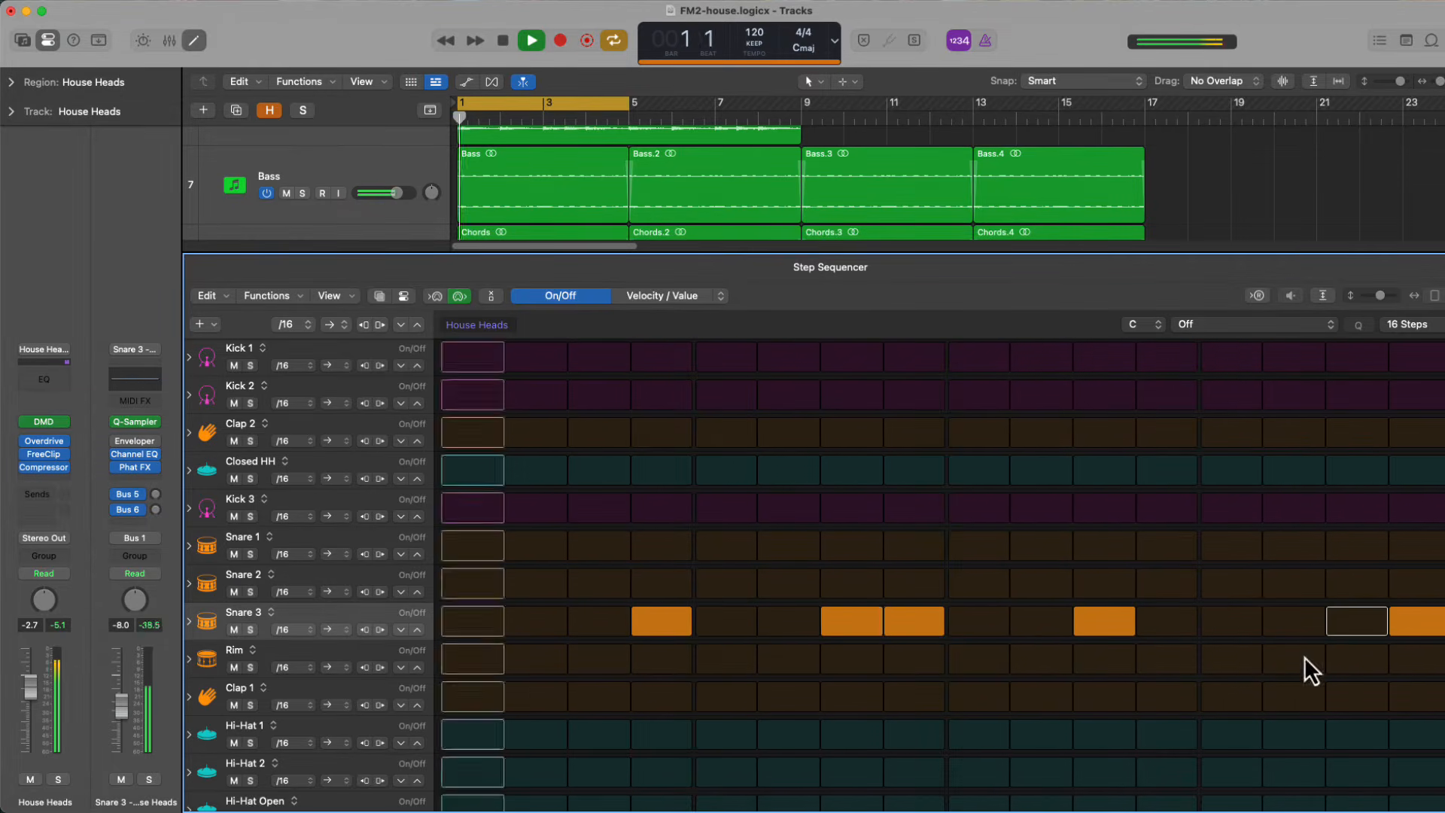
click(1356, 622)
click(1415, 623)
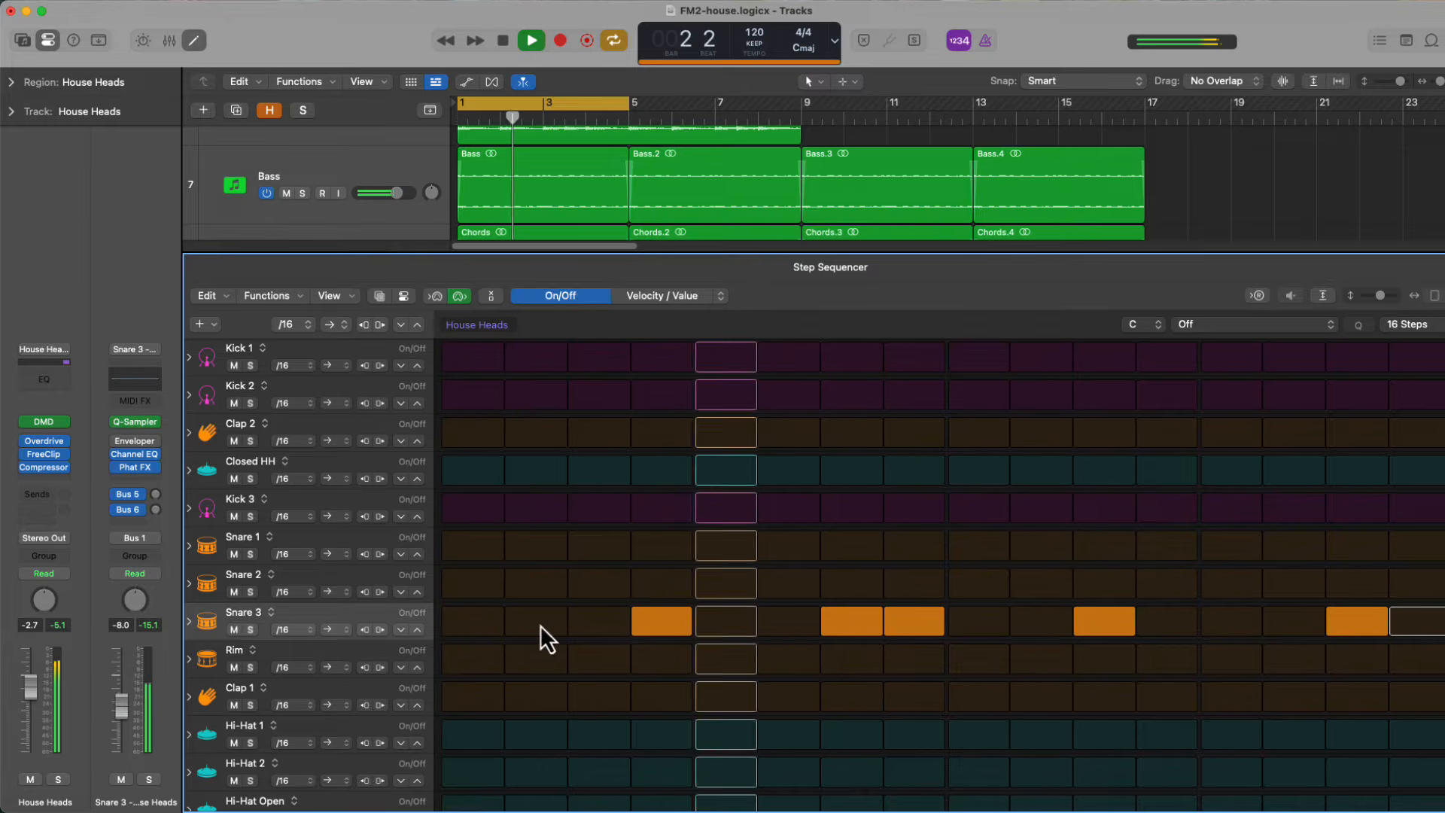
Add Rim hits on steps 16 and 6, trying one on step 2 as well
click(1415, 659)
click(534, 661)
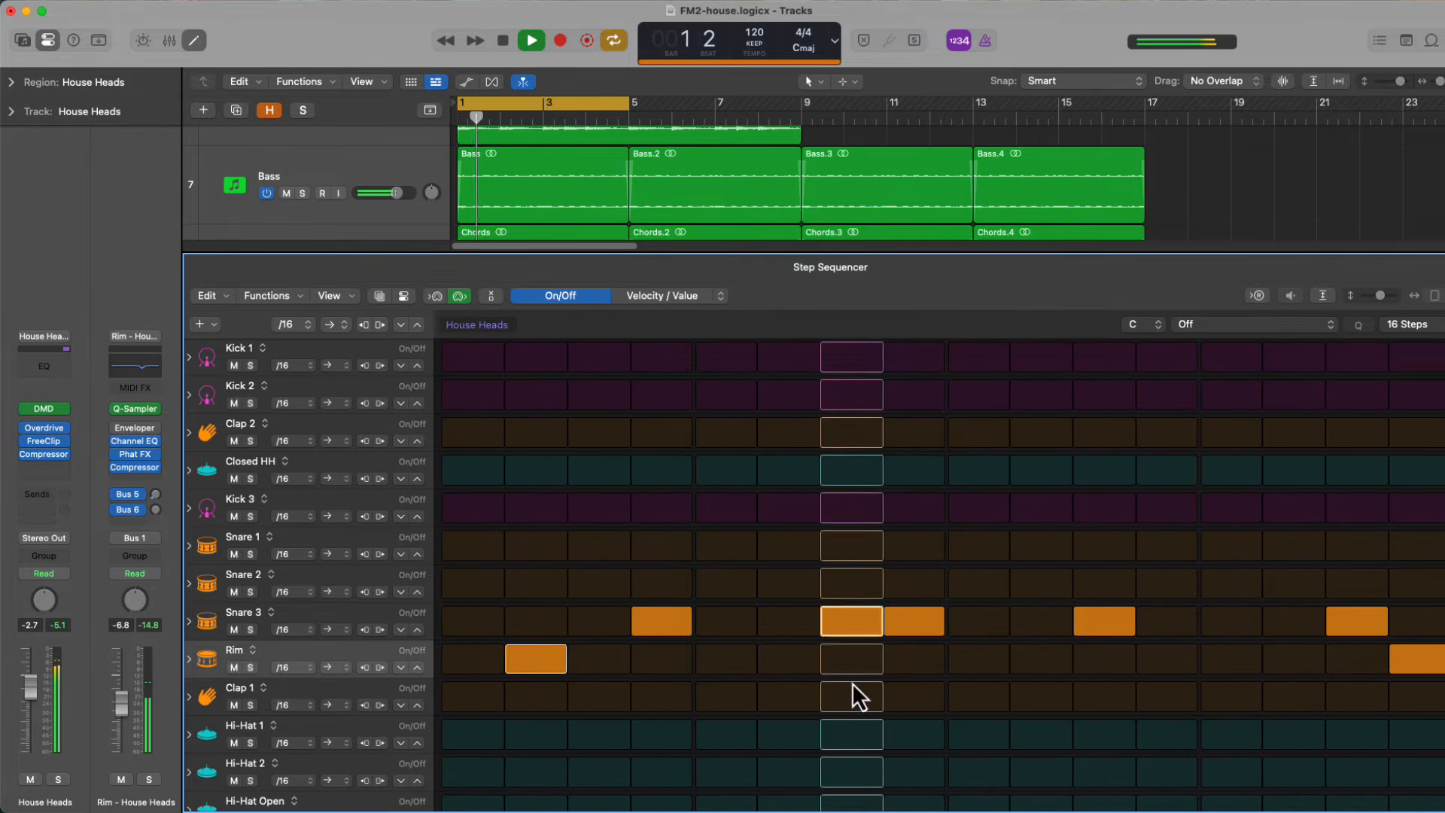
click(533, 660)
click(788, 660)
click(787, 660)
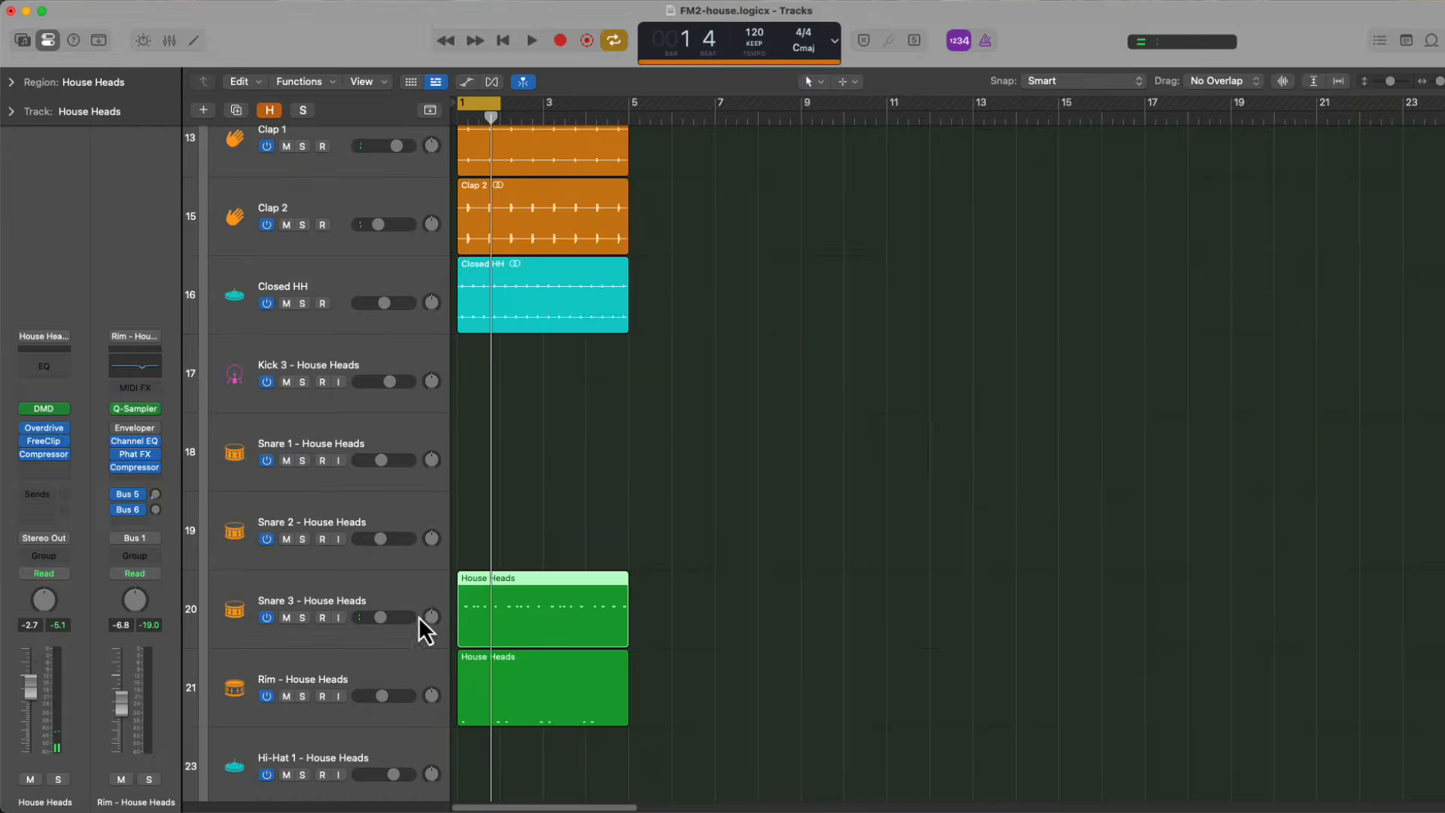
Bounce the Snare 3 and Rim House Heads regions in place to new tracks named Snare and Rim
key(ctrl+b)
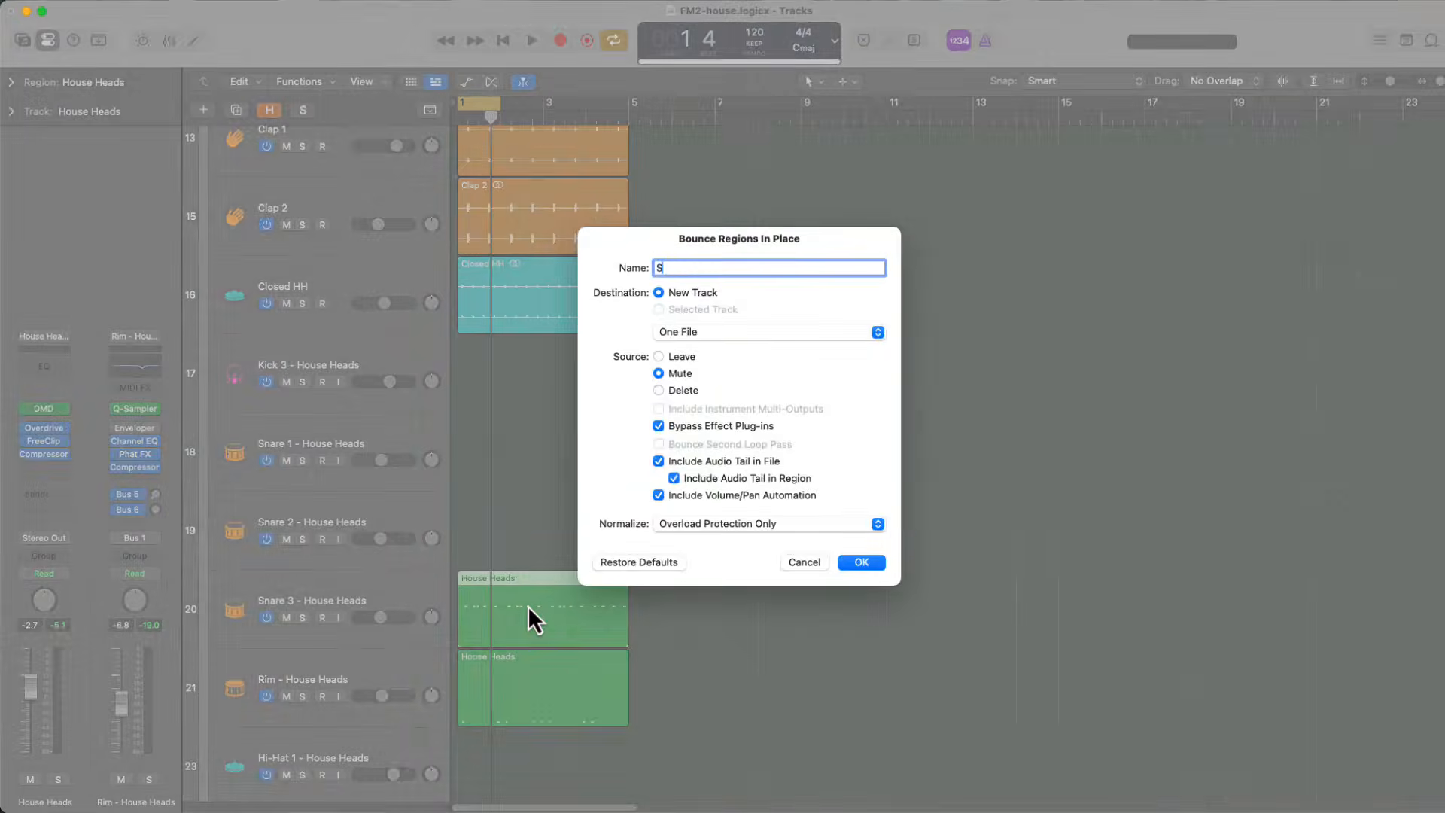
text(Snare)
key(Return)
click(524, 743)
key(ctrl+b)
text(Rim)
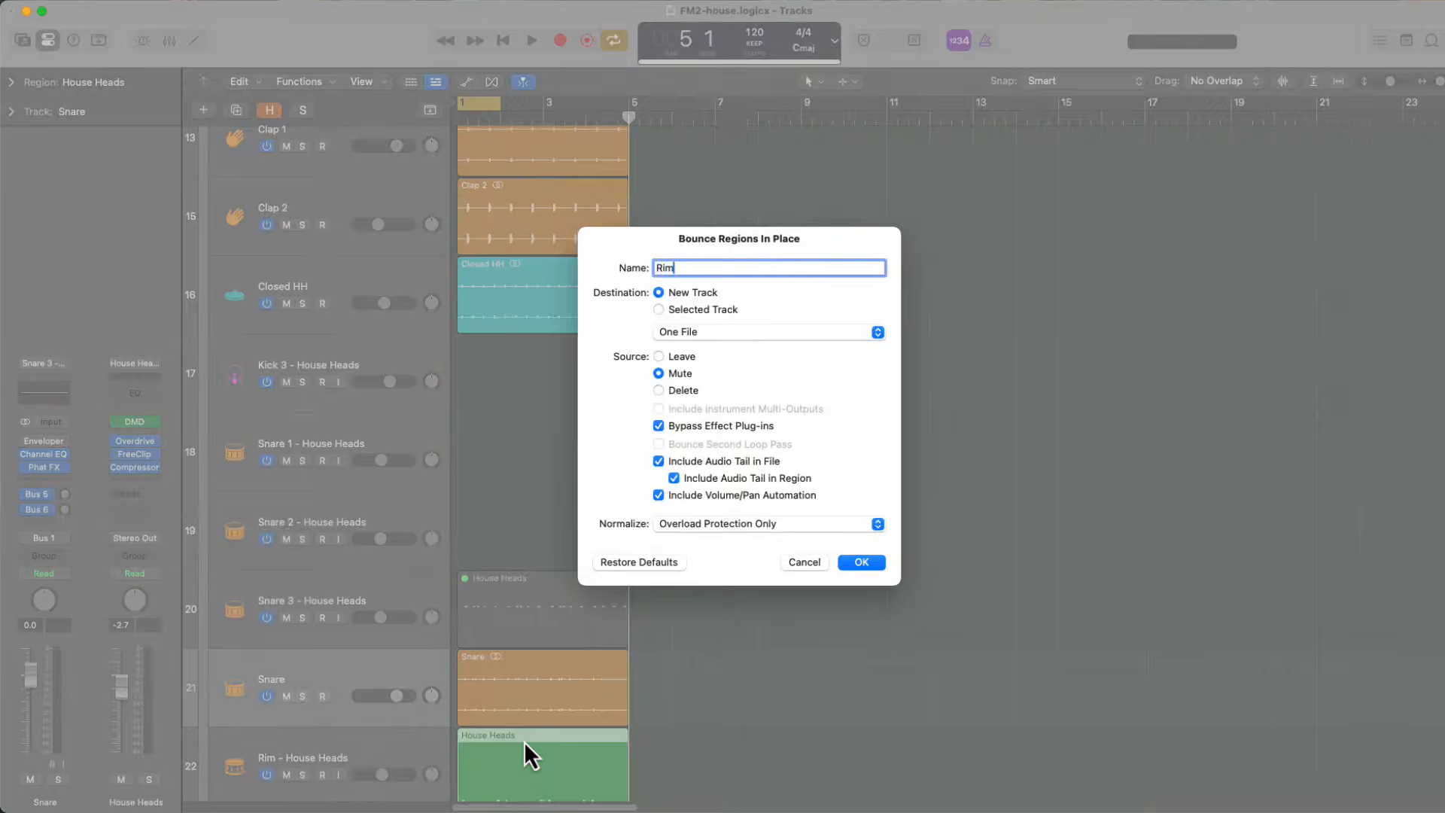
key(Return)
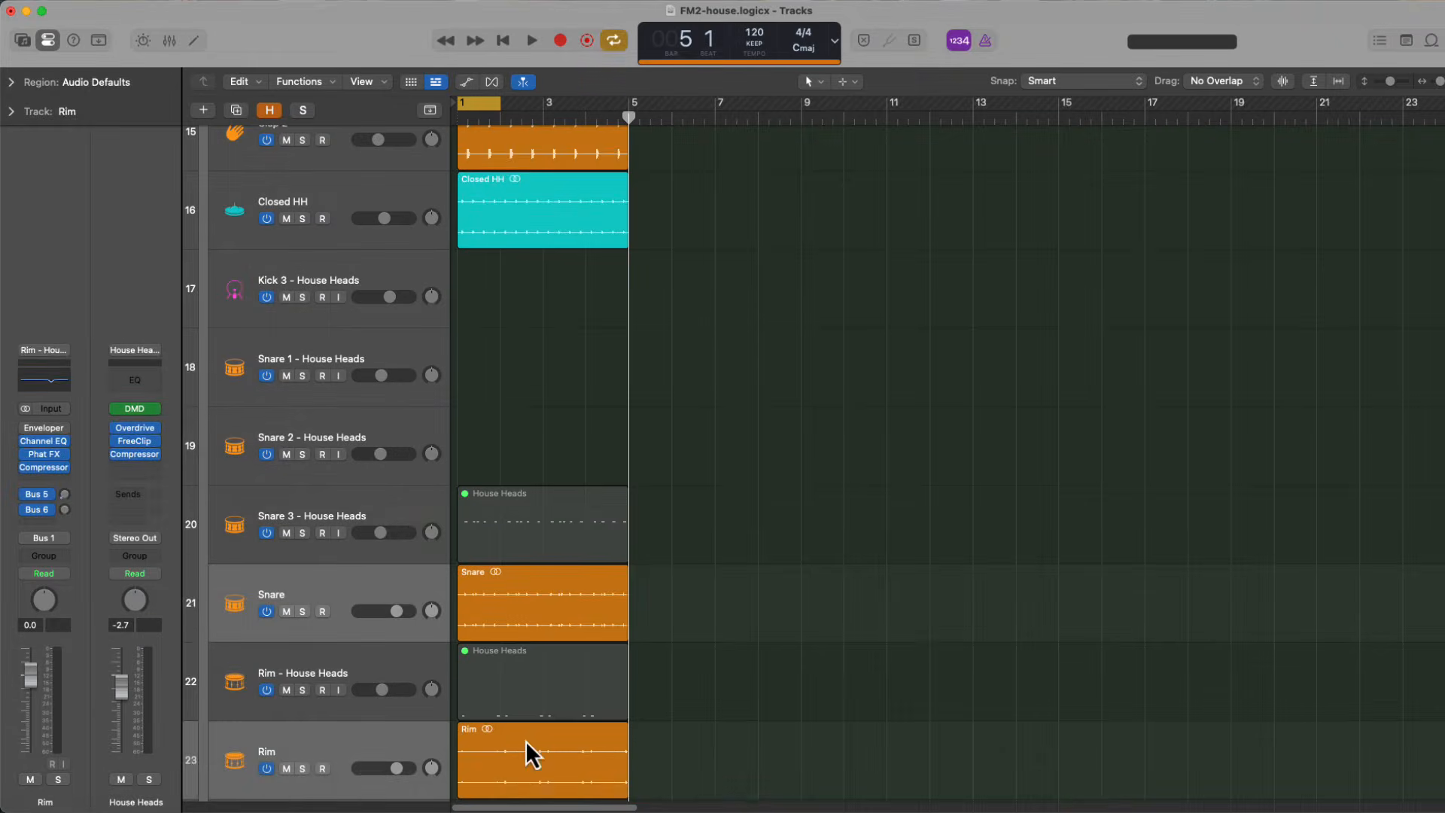
Move the bounced Snare and Rim tracks directly below the Closed HH track
super+click(425, 594)
drag(425, 595, 416, 274)
key(super+z)
click(337, 709)
shift+click(332, 736)
Switch off and hide the original Snare 3 - House Heads track
key(h)
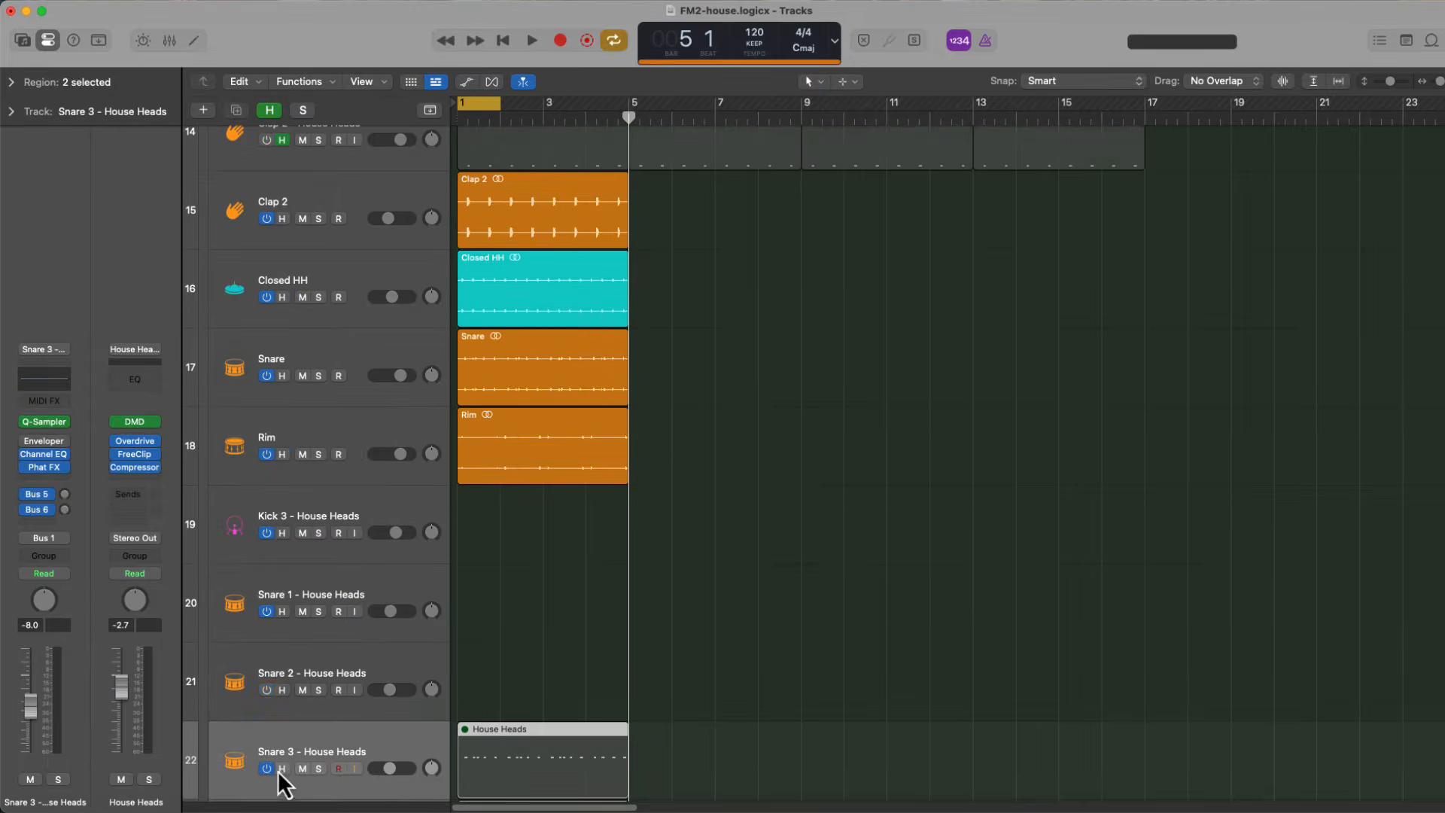
click(267, 773)
click(285, 773)
key(h)
Play back the drums briefly and extend the cycle range to span bars 1 to 5
scroll(419, 474, up, 10)
key(space)
key(space)
drag(499, 104, 629, 104)
scroll(687, 719, down, 5)
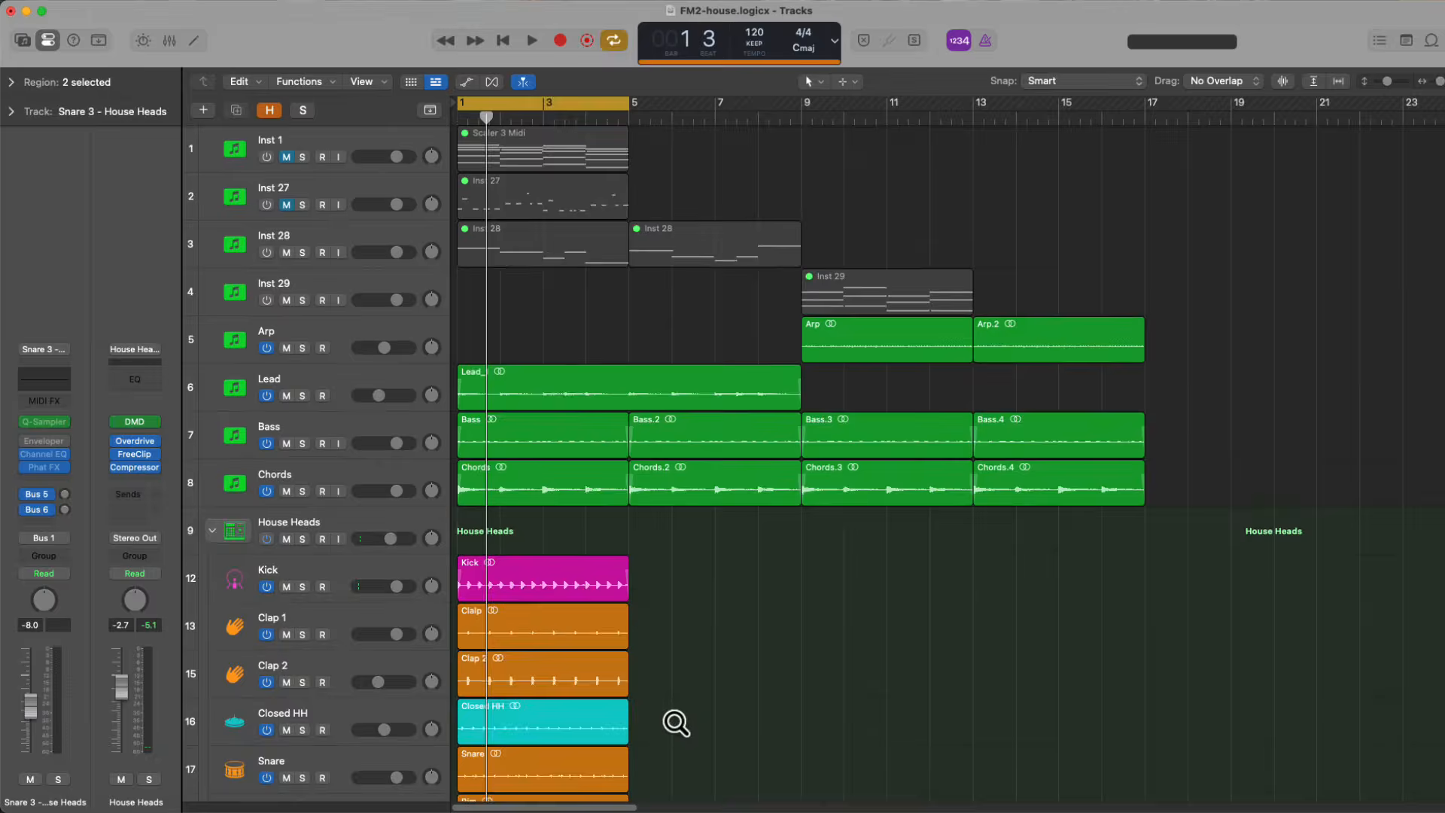
Repeat the Kick, Clap 1, Clap 2 and Closed HH regions up to bar 33, and place four Snare and Rim regions from bar 17
drag(675, 726, 590, 547)
key(super+r)
key(super+r)
key(super+r)
click(996, 761)
drag(996, 762, 1235, 697)
scroll(1235, 697, down, 5)
scroll(753, 662, left, 2)
drag(654, 652, 482, 526)
key(super+r)
click(632, 470)
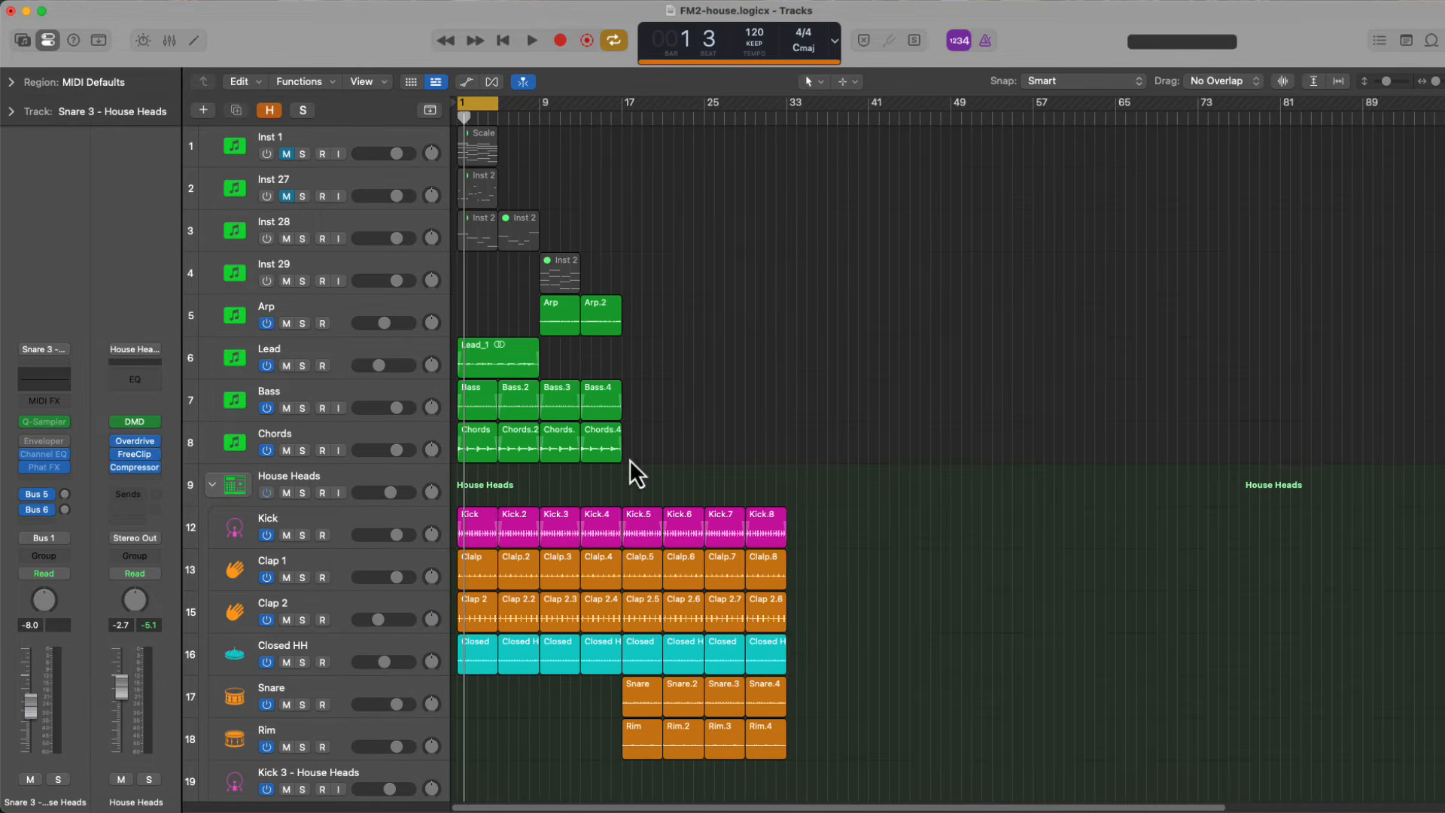
Search the Apple Loops library for vinyl and preview the No Good Vinyl and Basement Vinyl Synth loops
scroll(486, 763, up, 2)
click(270, 495)
click(269, 495)
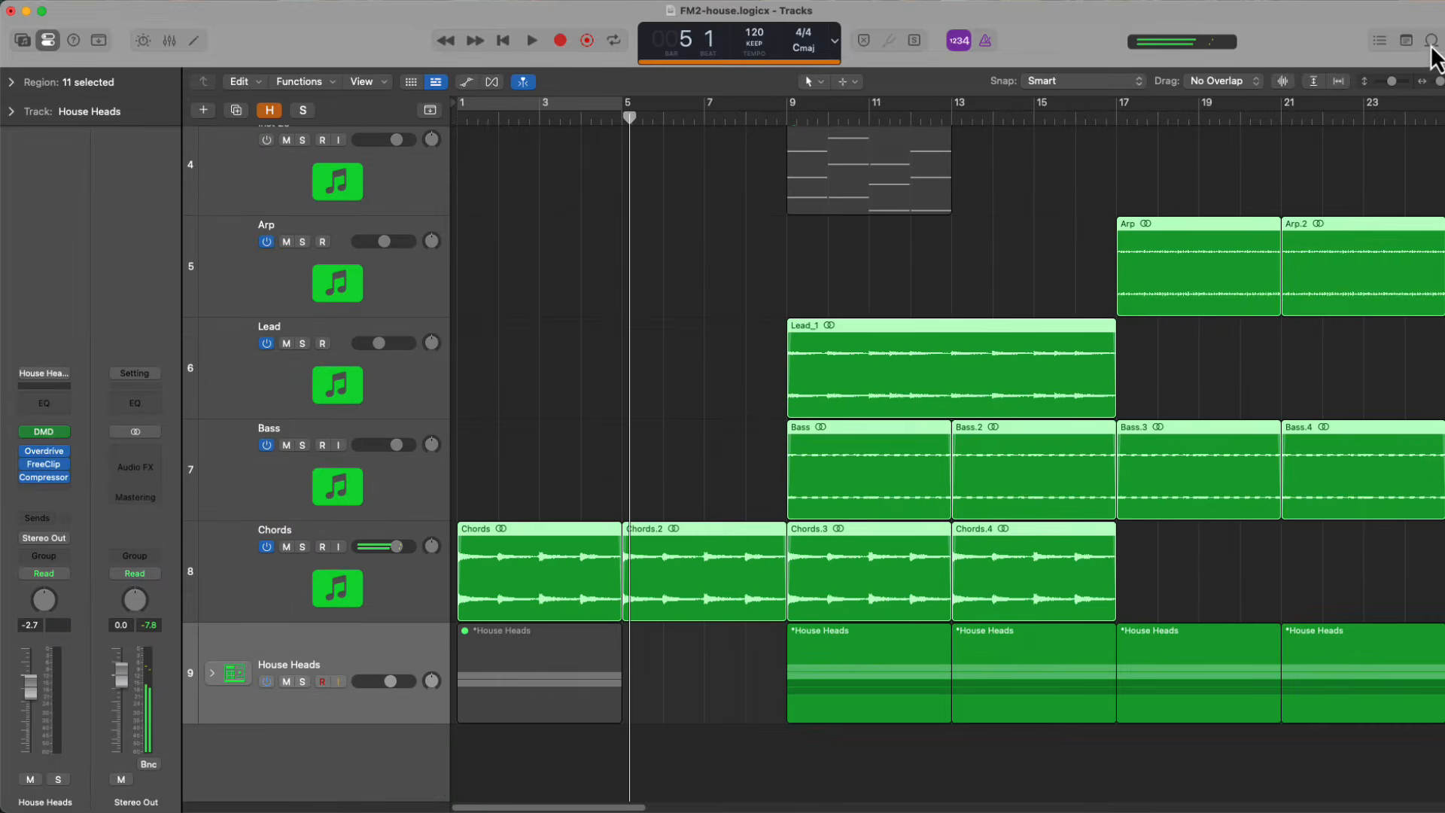
click(1431, 42)
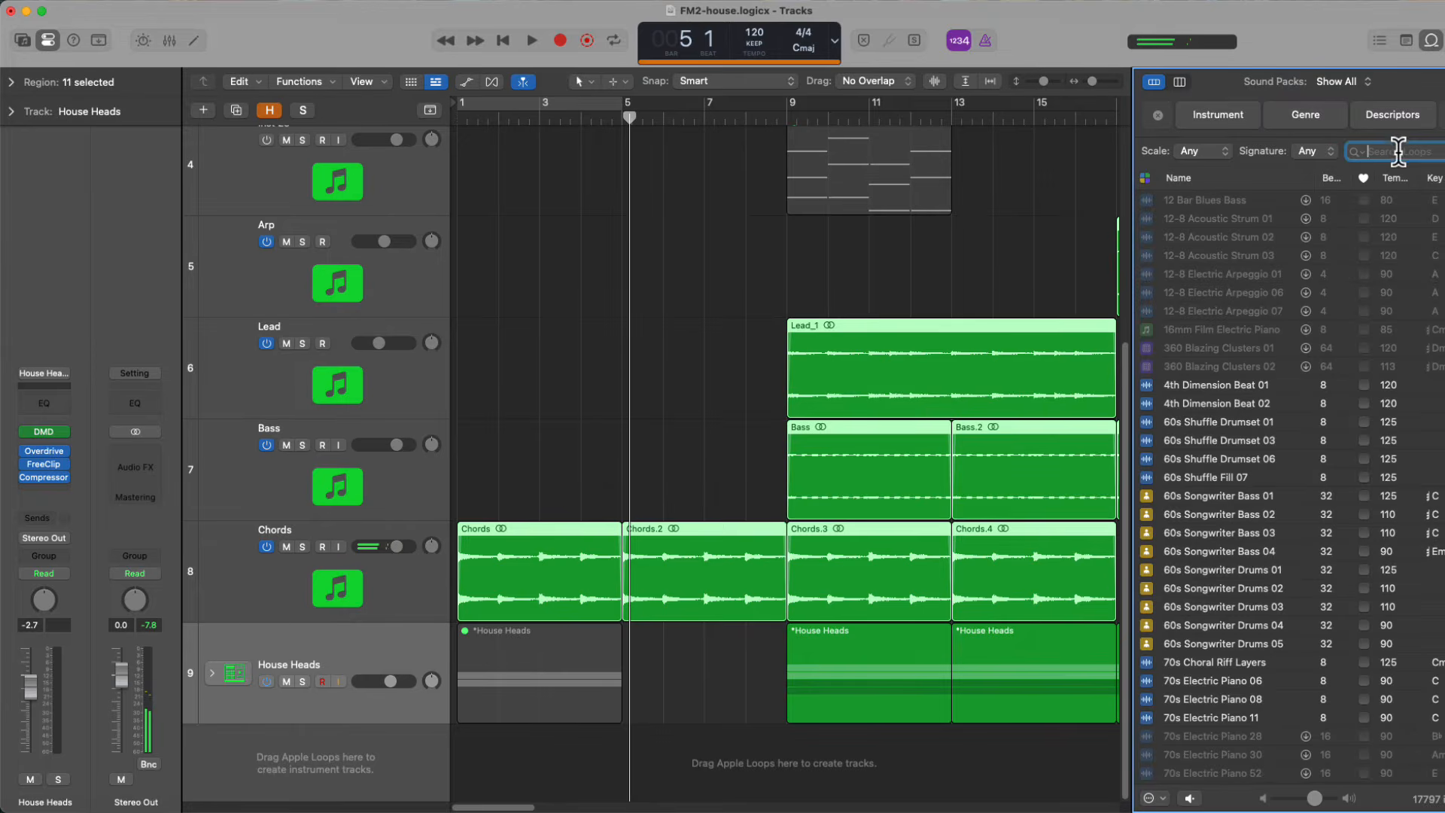
click(1400, 151)
text(vinyl)
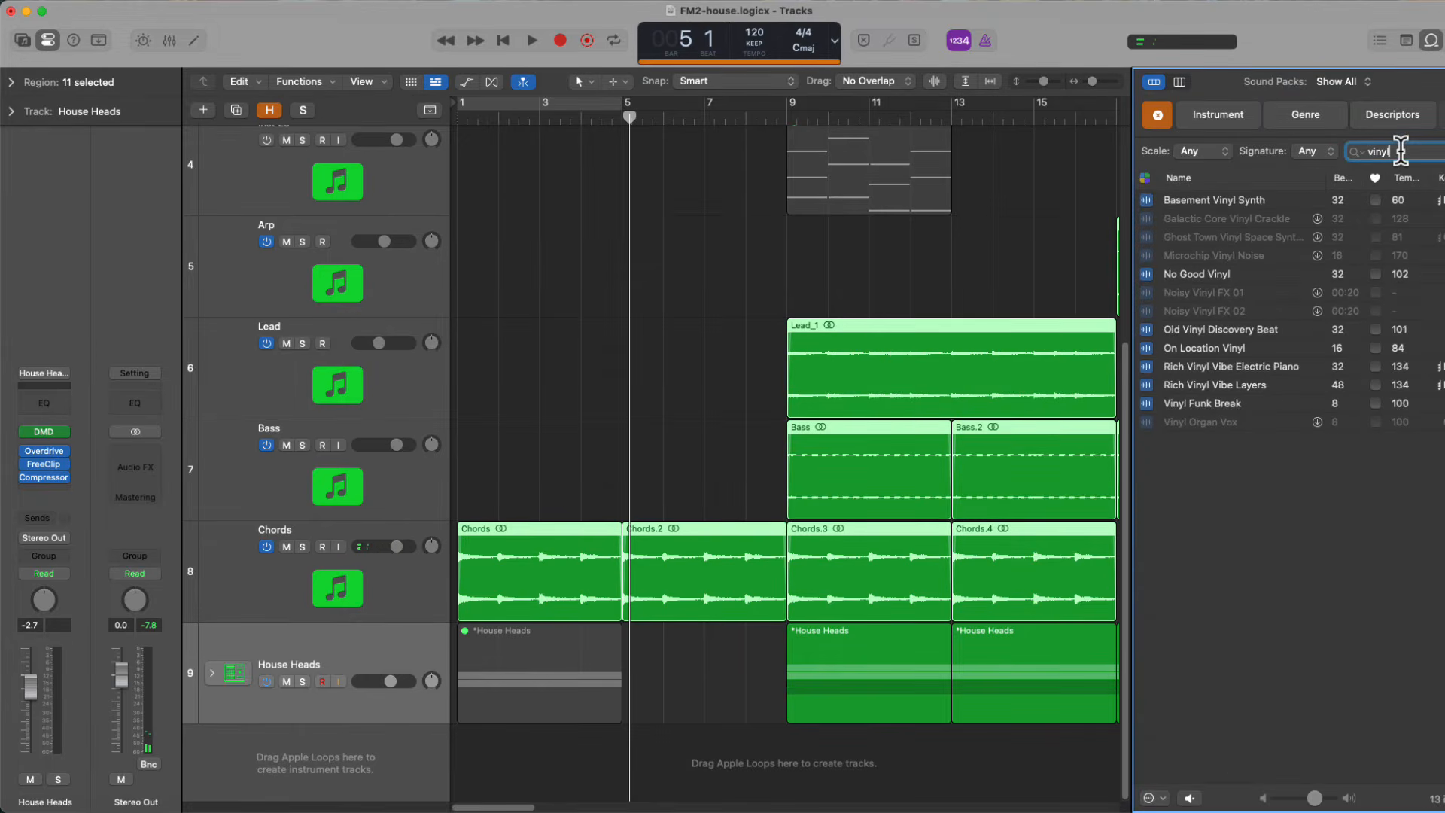
click(1292, 274)
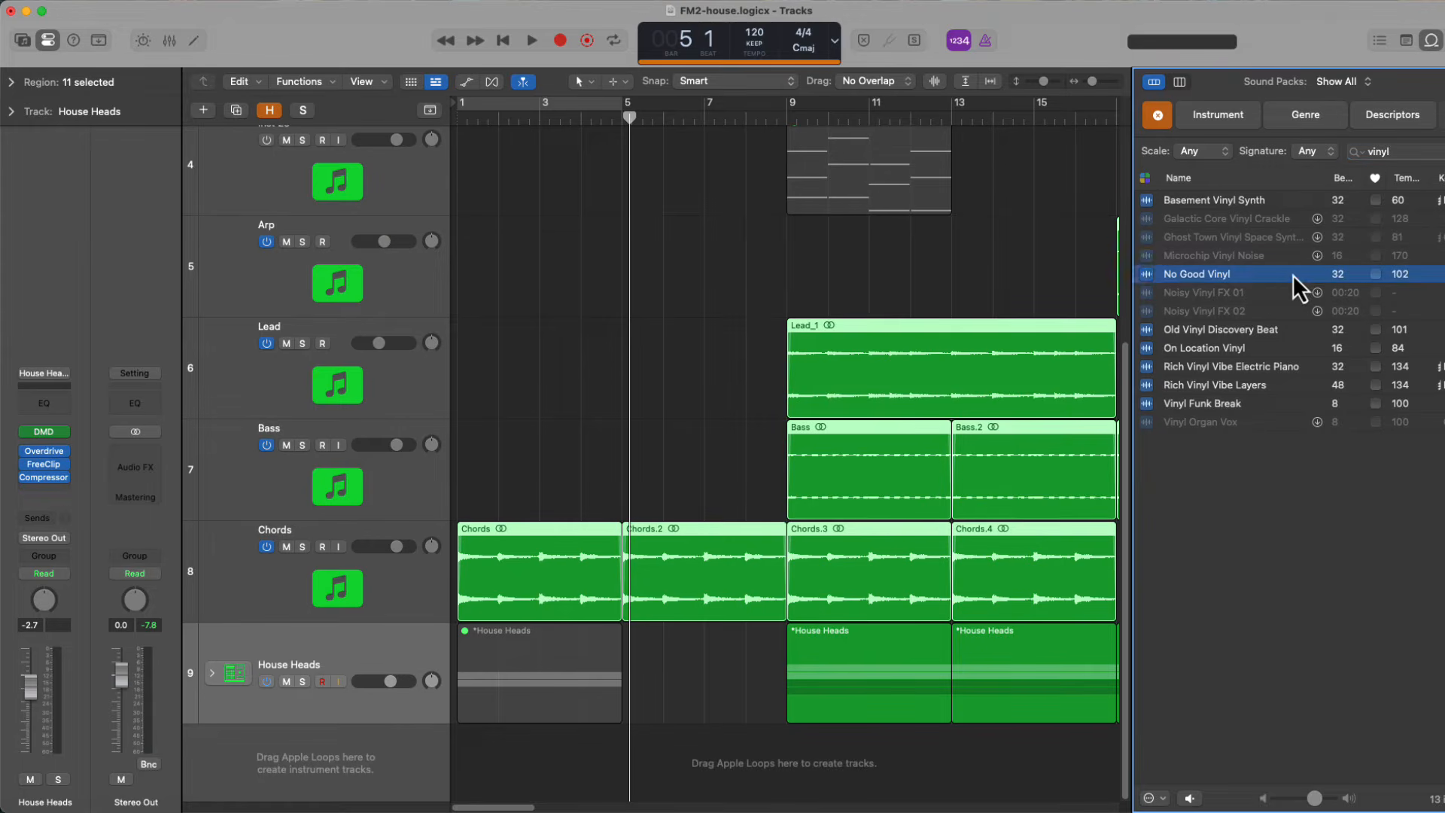
click(1279, 202)
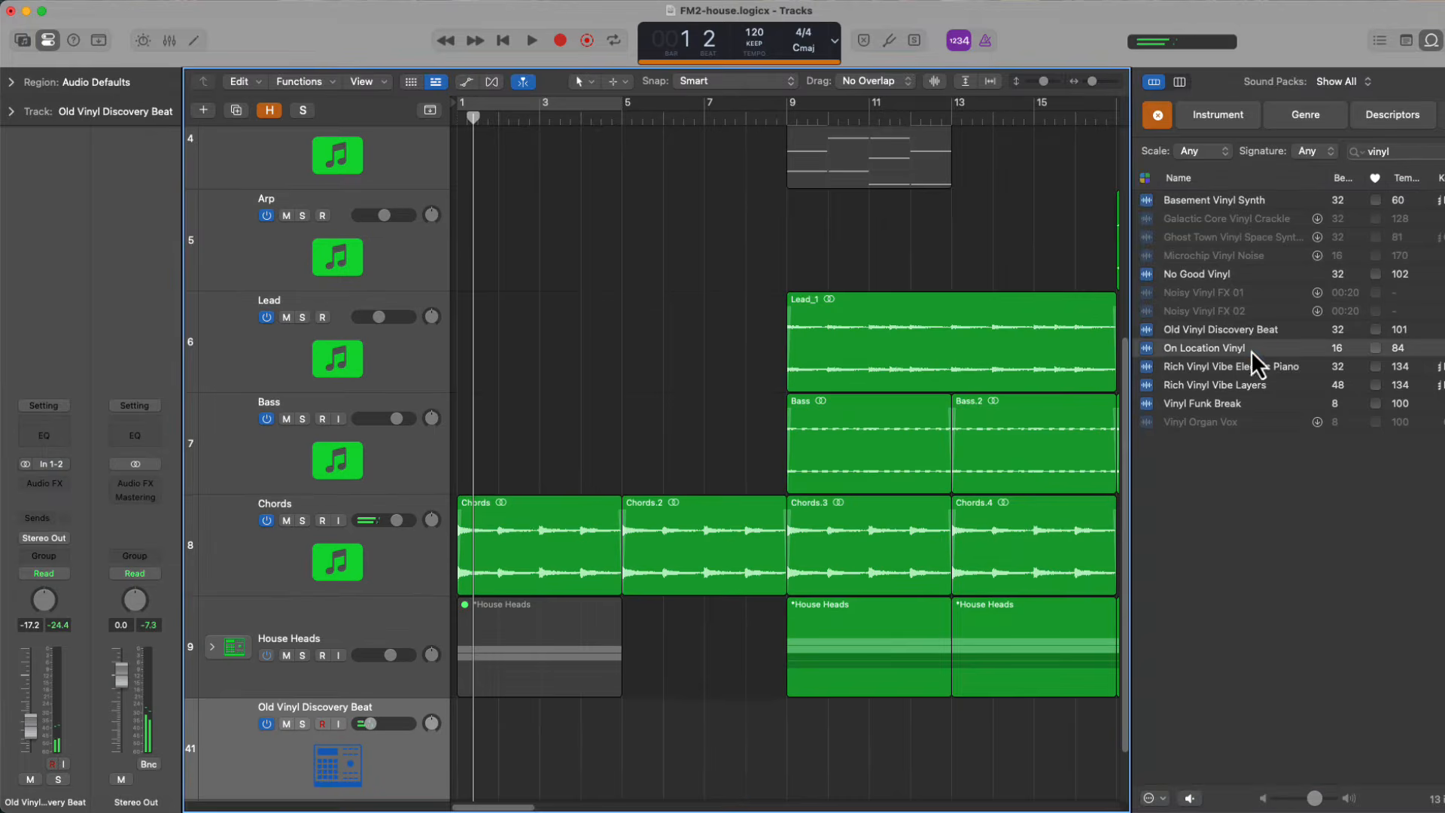
Place the On Location Vinyl loop at bar 1 on the vinyl track and lower the track to about -21 dB
click(1250, 350)
drag(1249, 350, 467, 735)
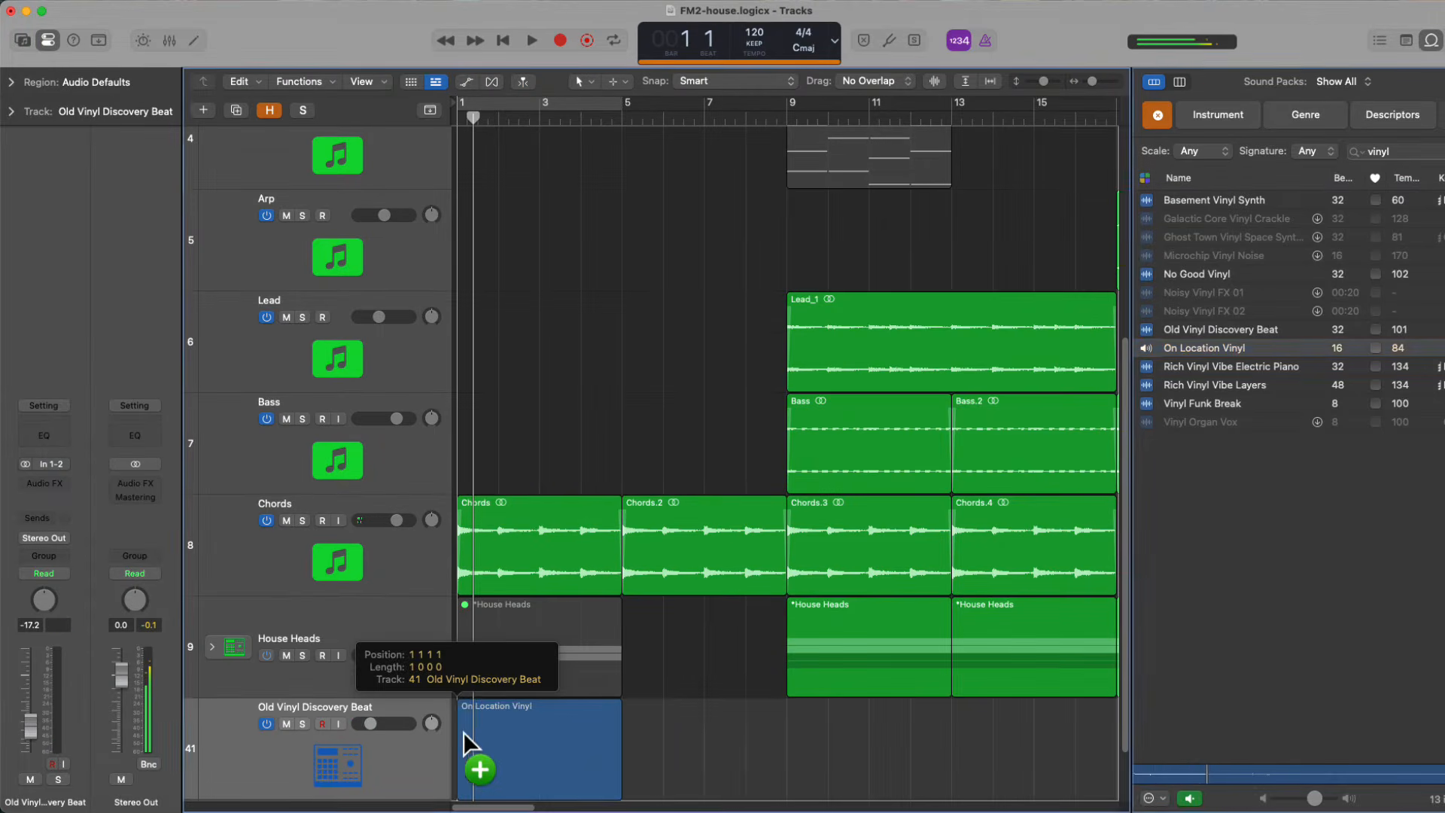
drag(468, 735, 395, 741)
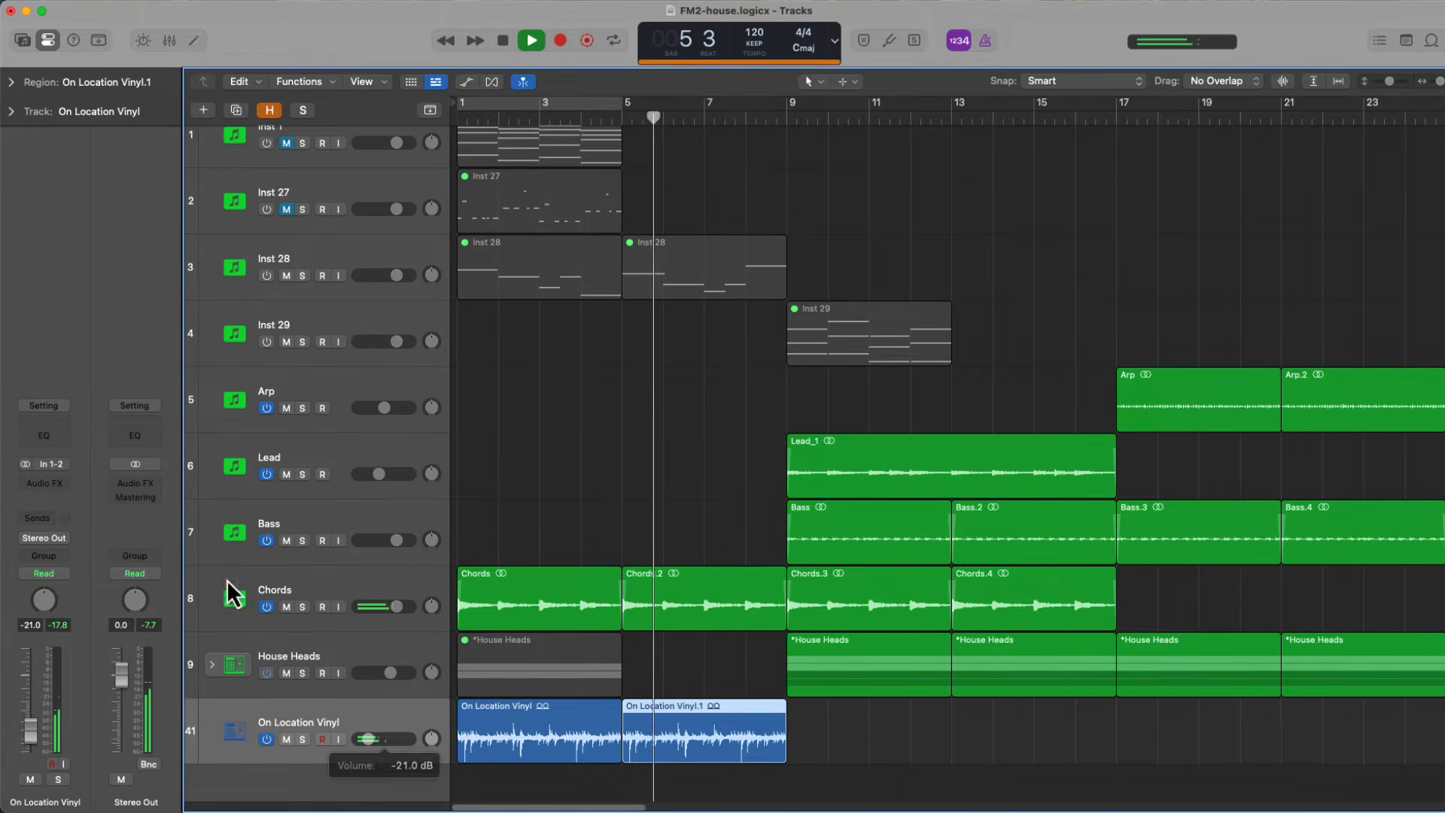
Add a Channel EQ to the On Location Vinyl track and raise its low-cut filter to strip the low end
click(43, 441)
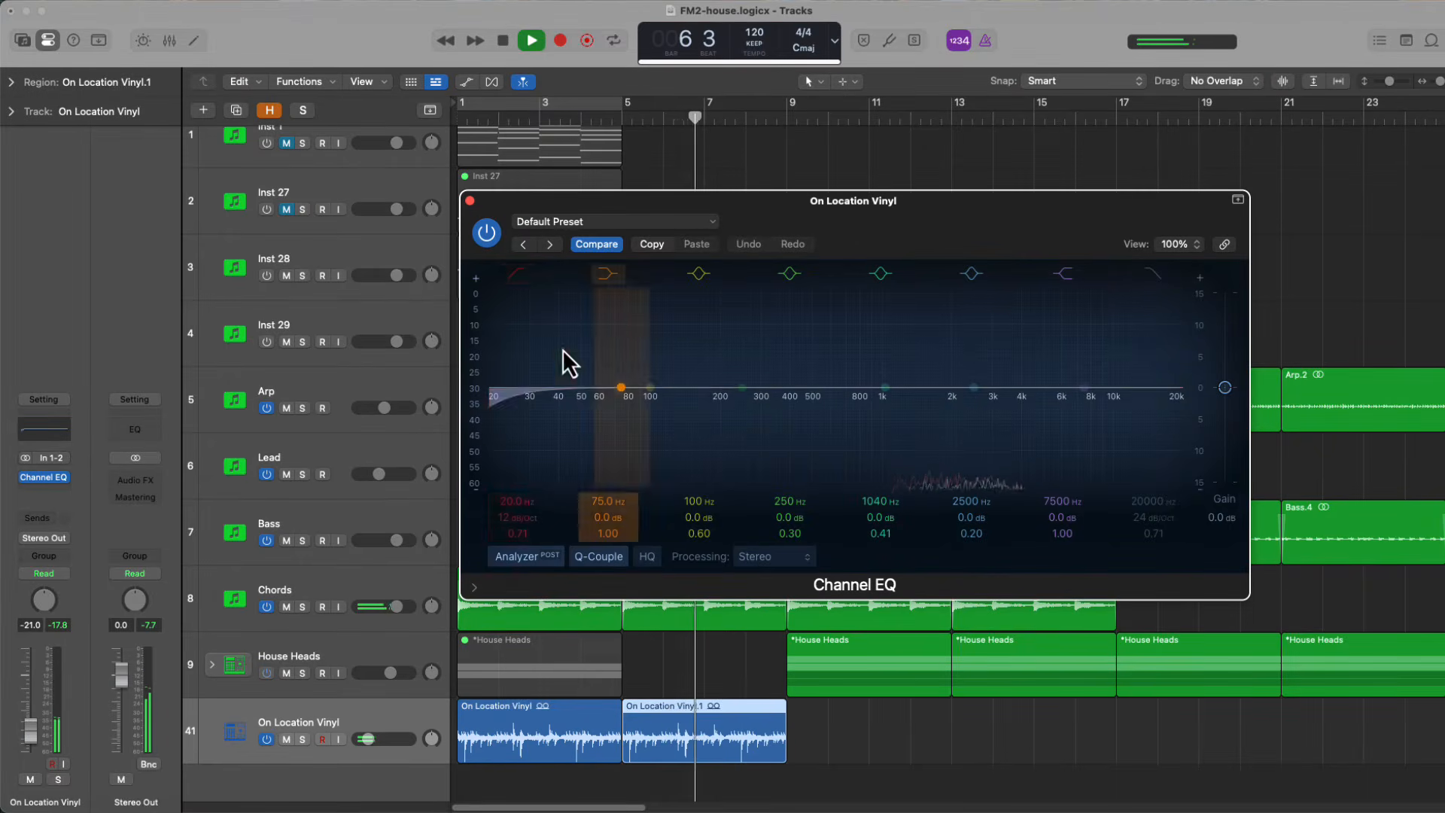
click(615, 396)
drag(616, 395, 1020, 403)
click(468, 201)
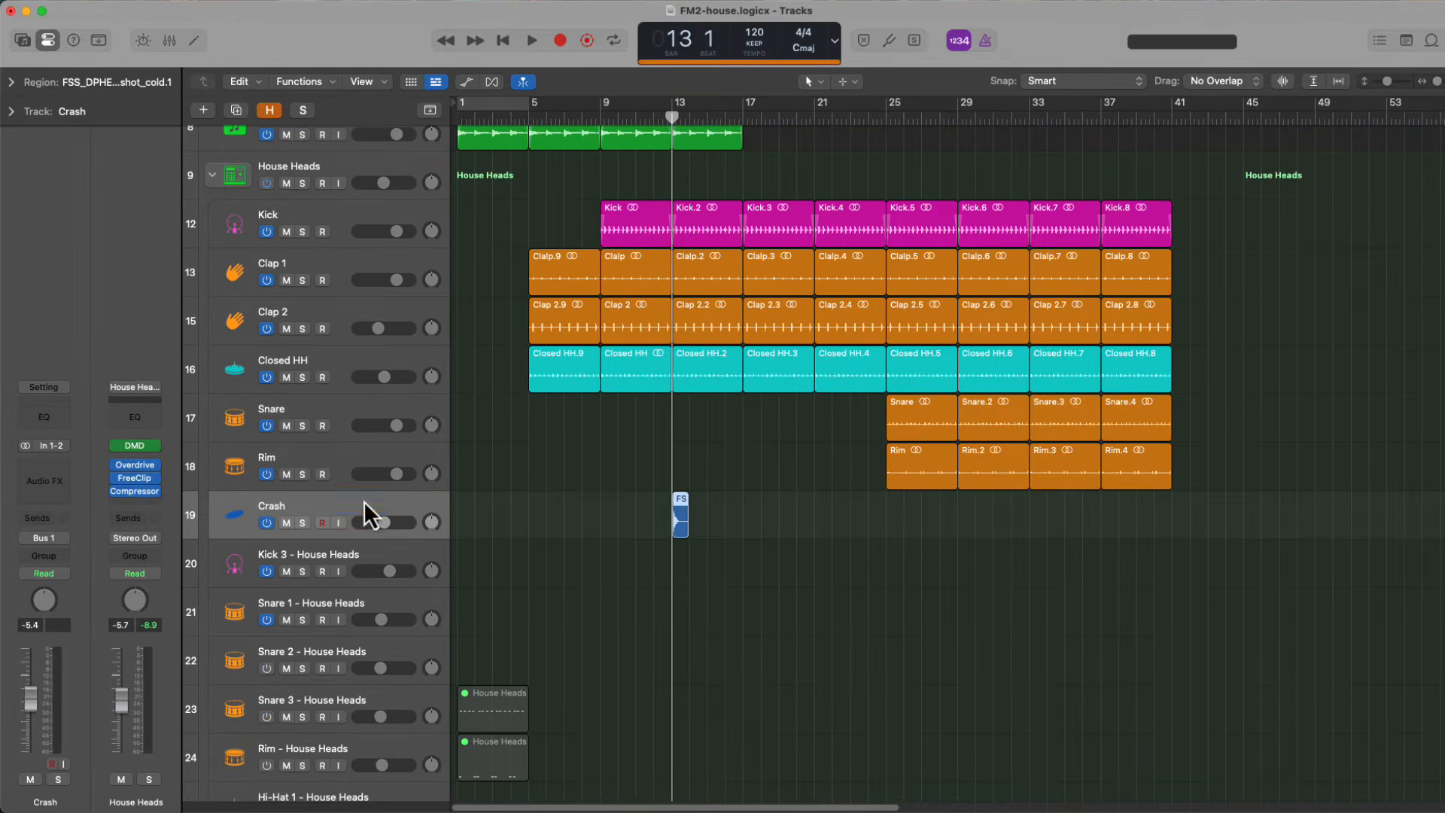
drag(672, 120, 683, 323)
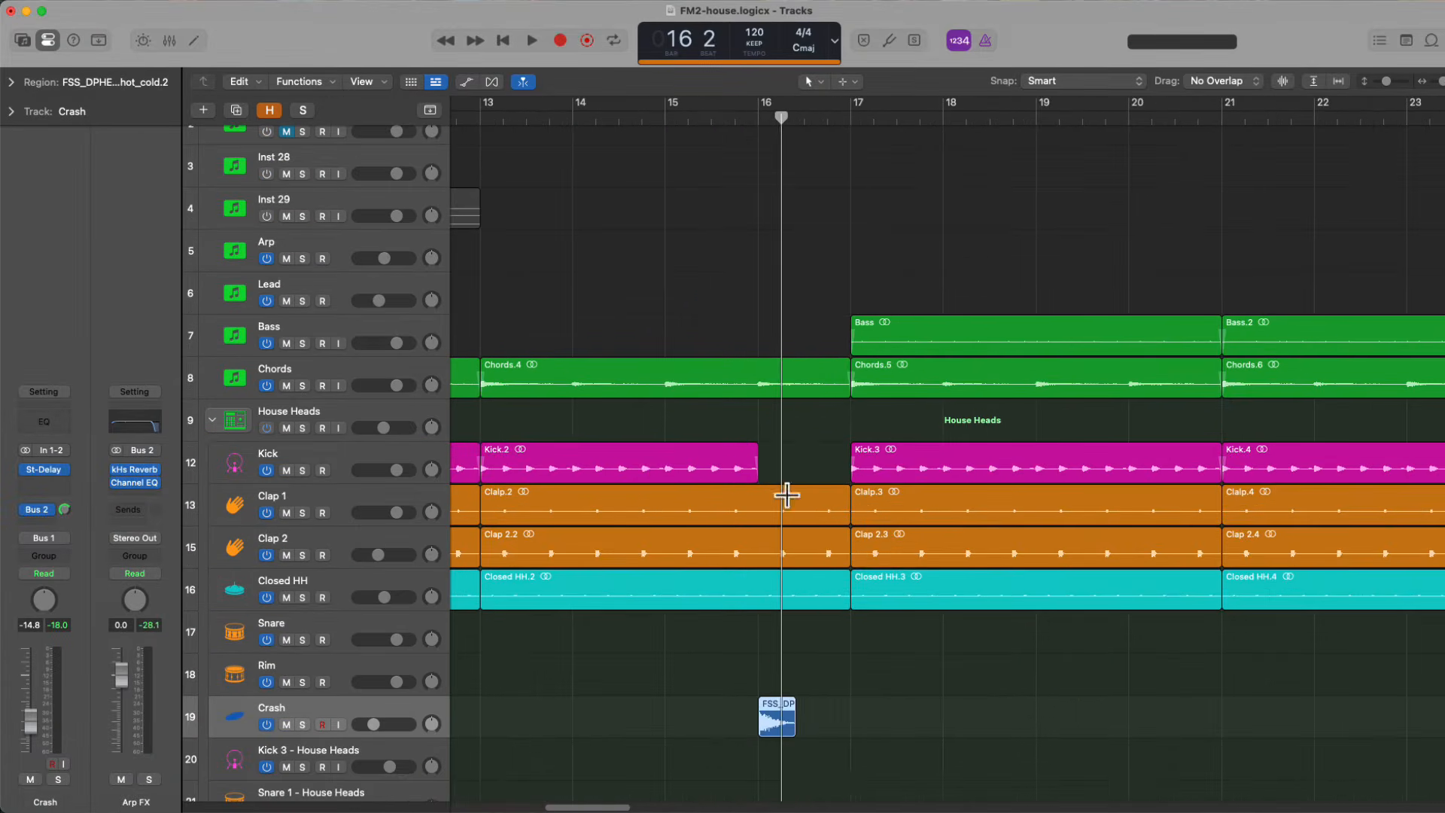
key(space)
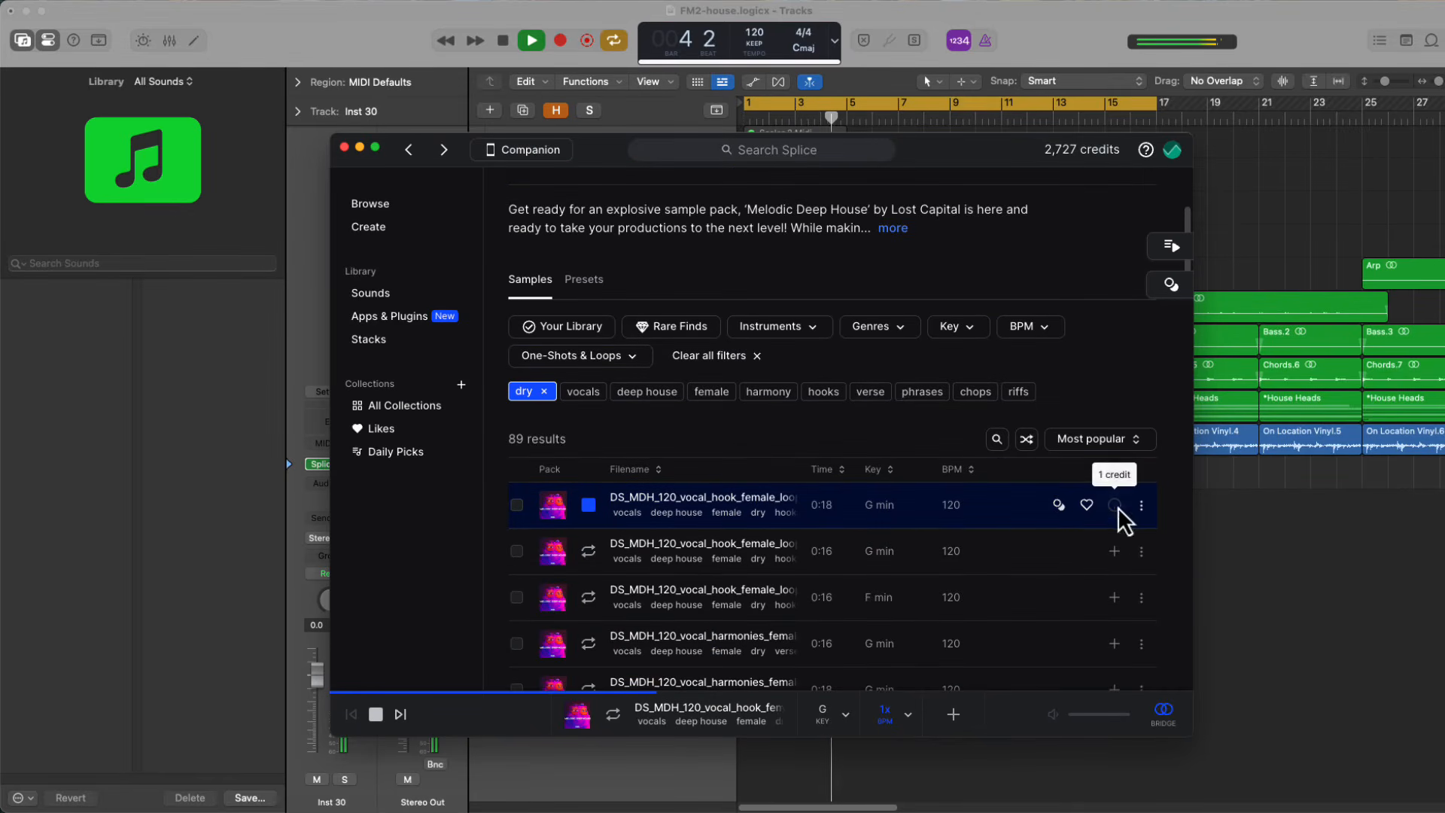
Get the first dry female vocal hook in G min from Splice, add it to a new Logic Pro track, close Splice and stop playback
click(1115, 505)
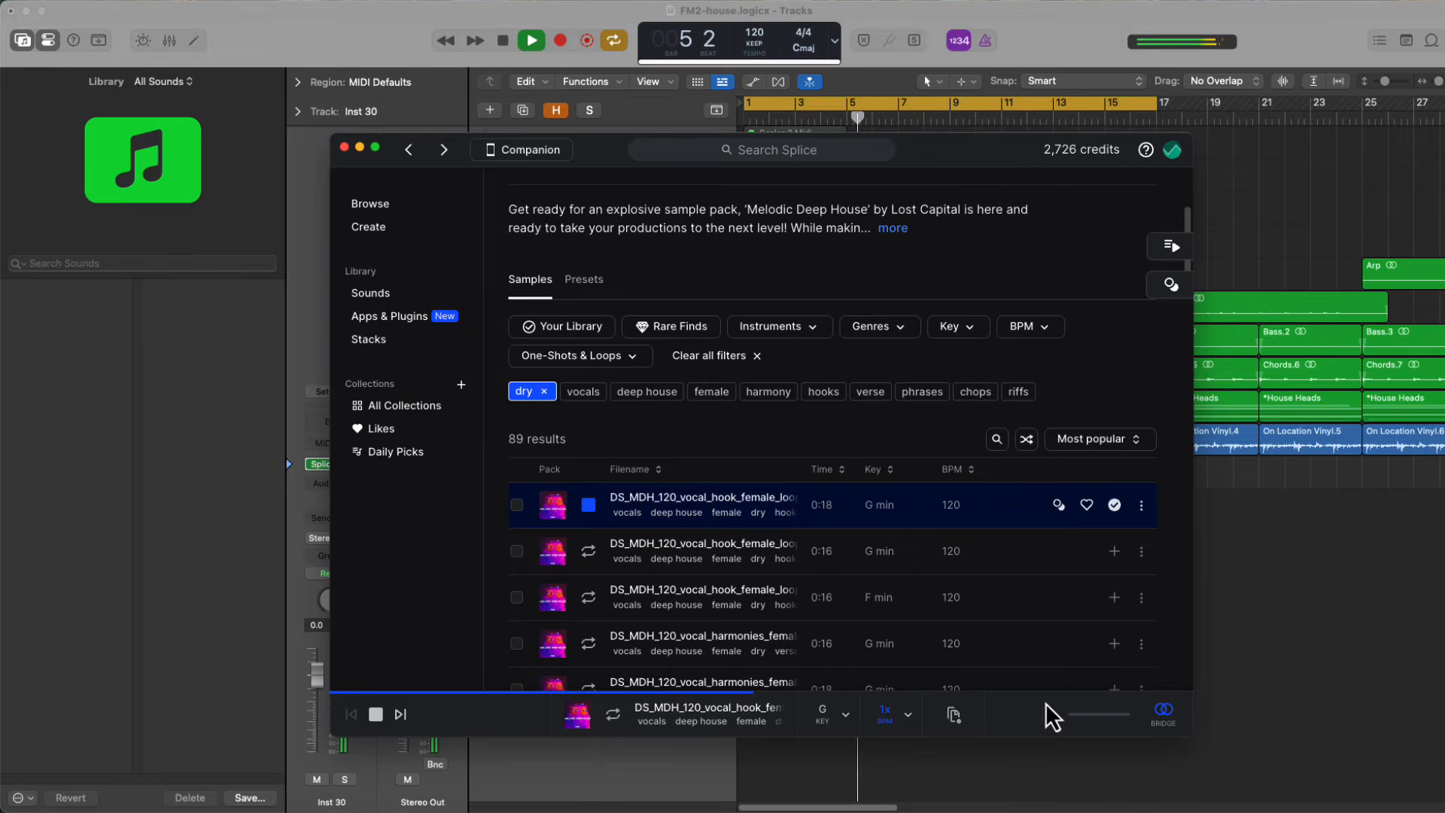
drag(1063, 730, 1245, 730)
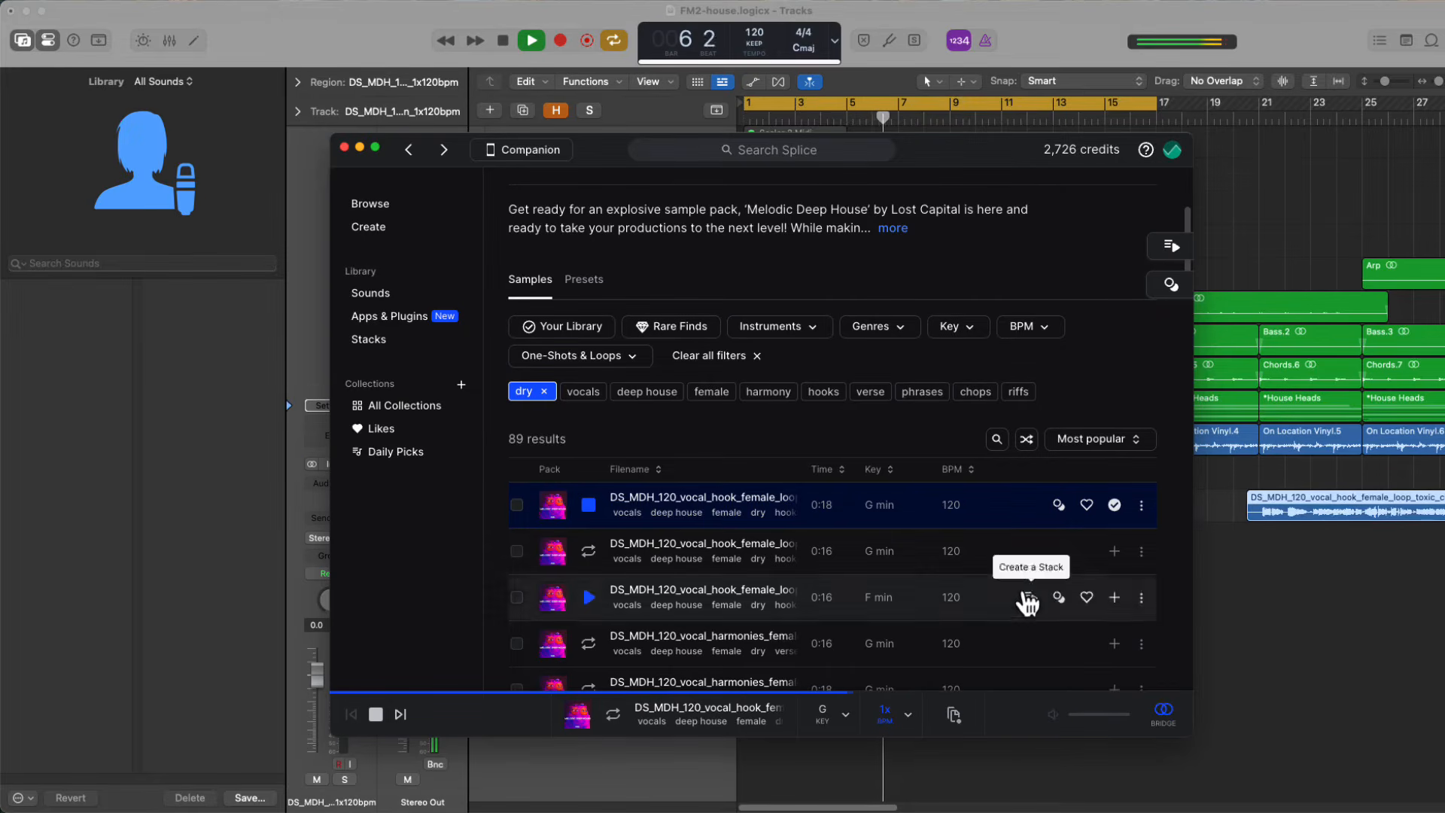
click(344, 147)
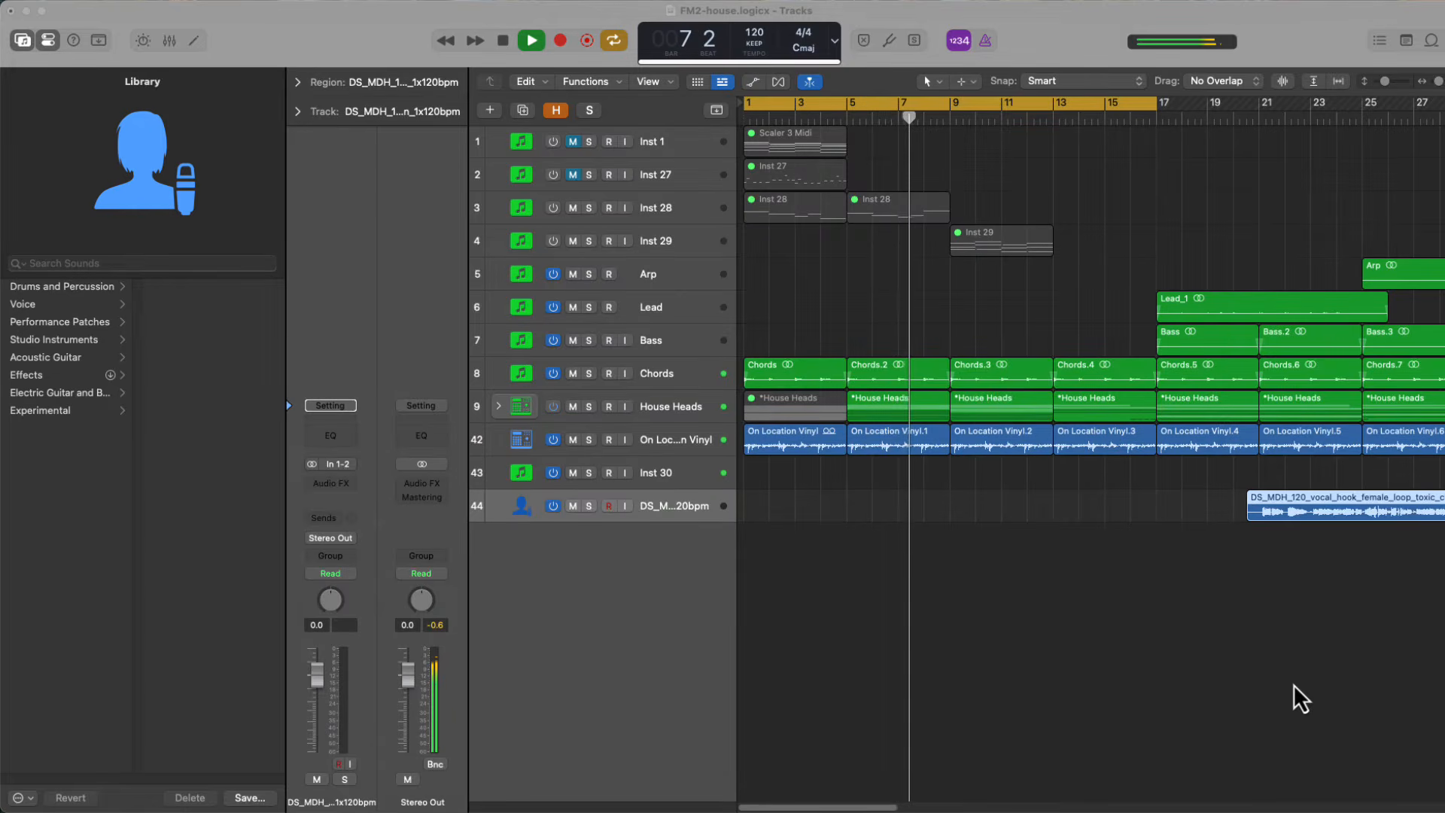
click(1293, 662)
key(space)
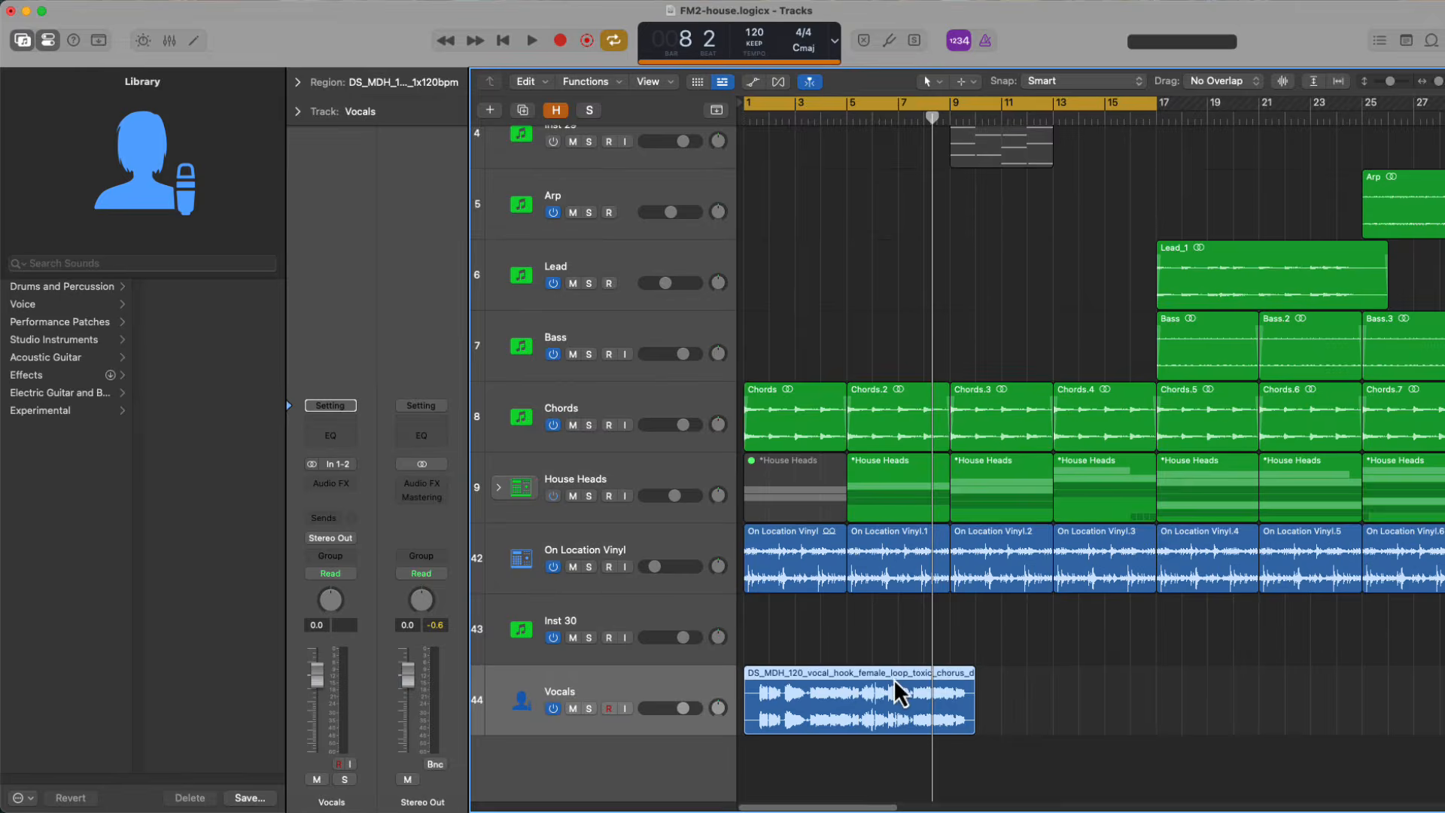
Lower the Vocals track volume and add a Channel EQ with a 12 dB/Oct low cut at about 535 Hz
key(super+Down)
drag(684, 690, 678, 690)
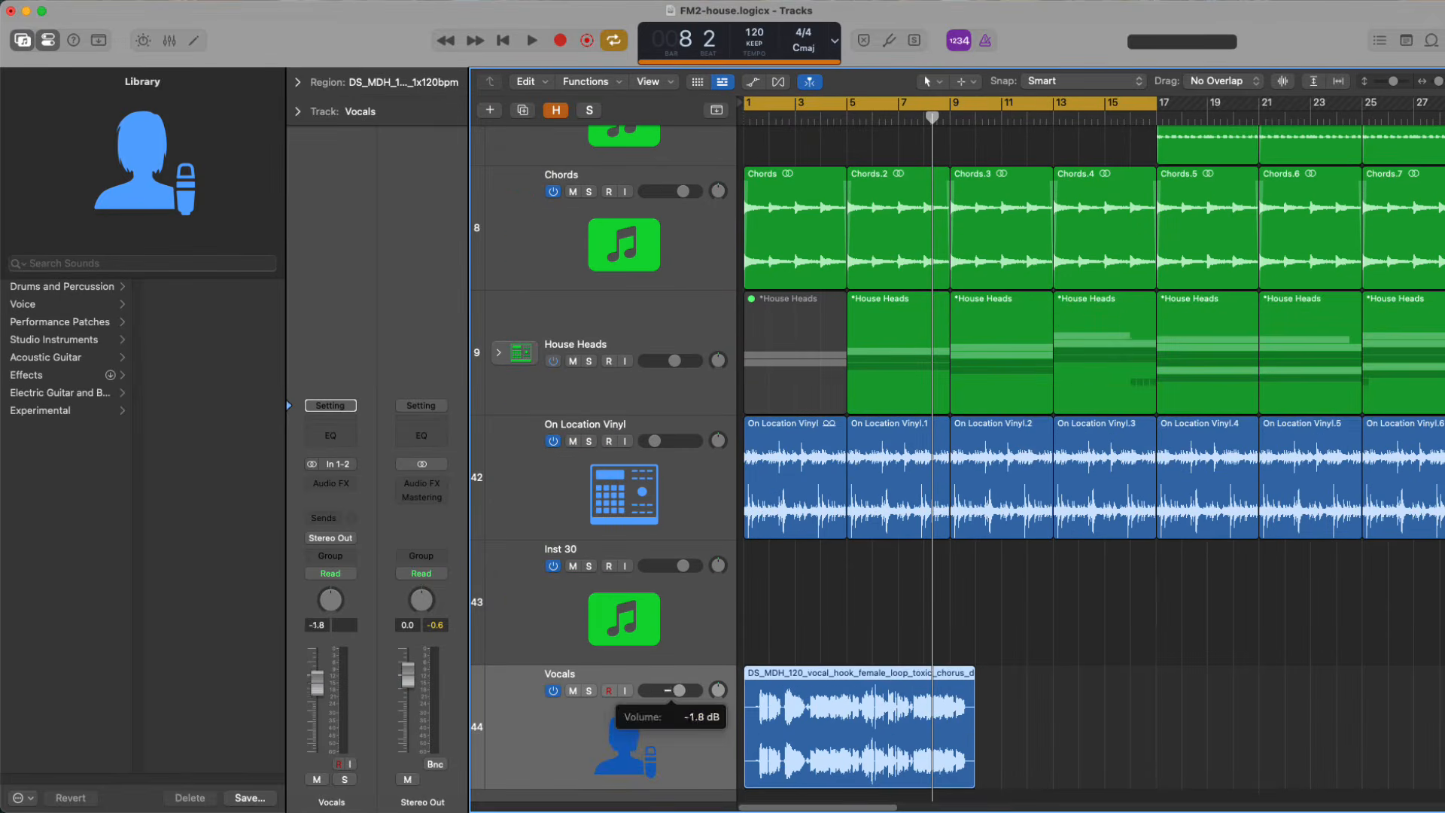
click(329, 435)
key(space)
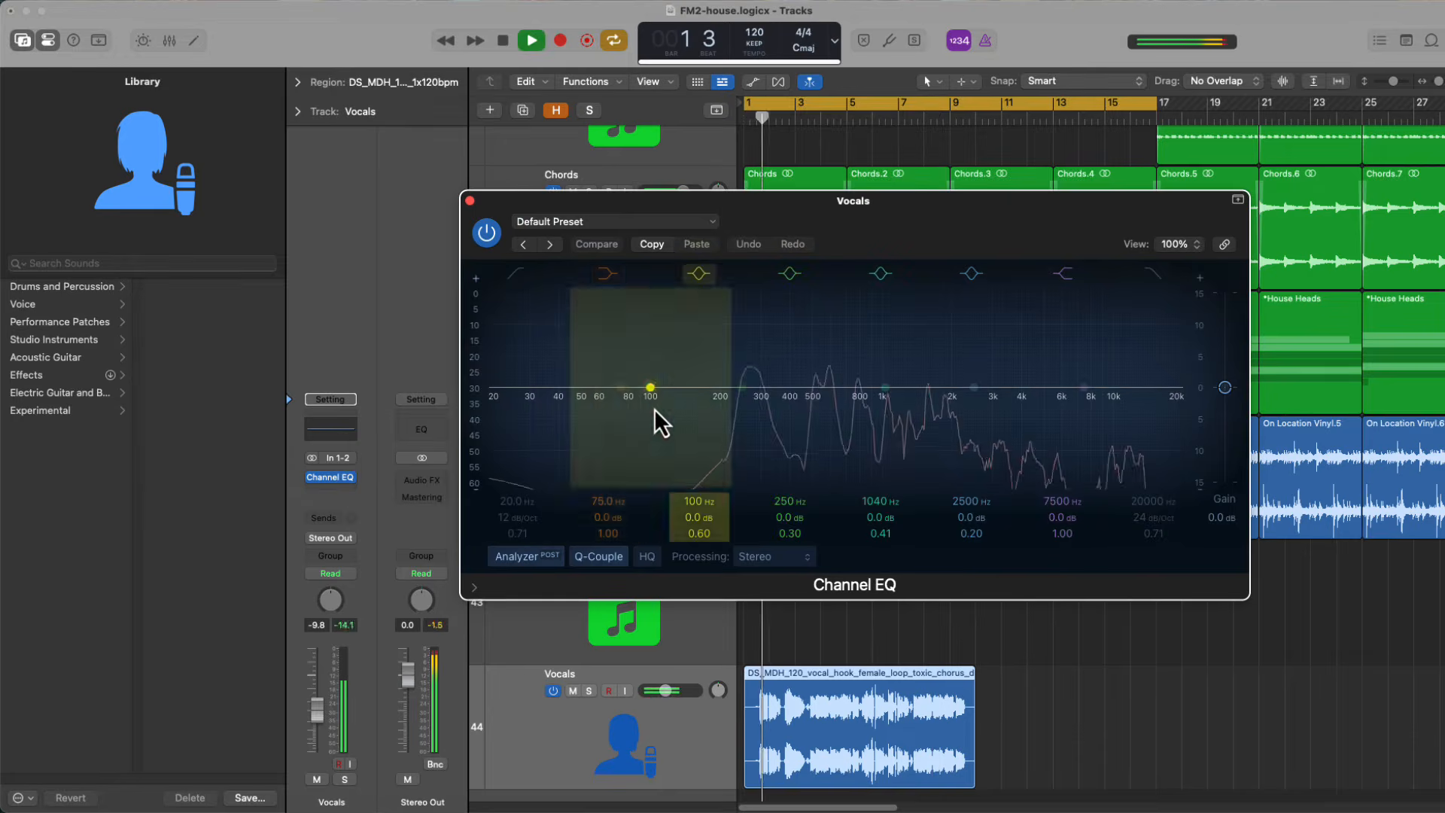
drag(526, 283, 822, 394)
Route a send from the Vocals track to Bus 3 and load the Deelay plug-in on its aux channel
click(348, 495)
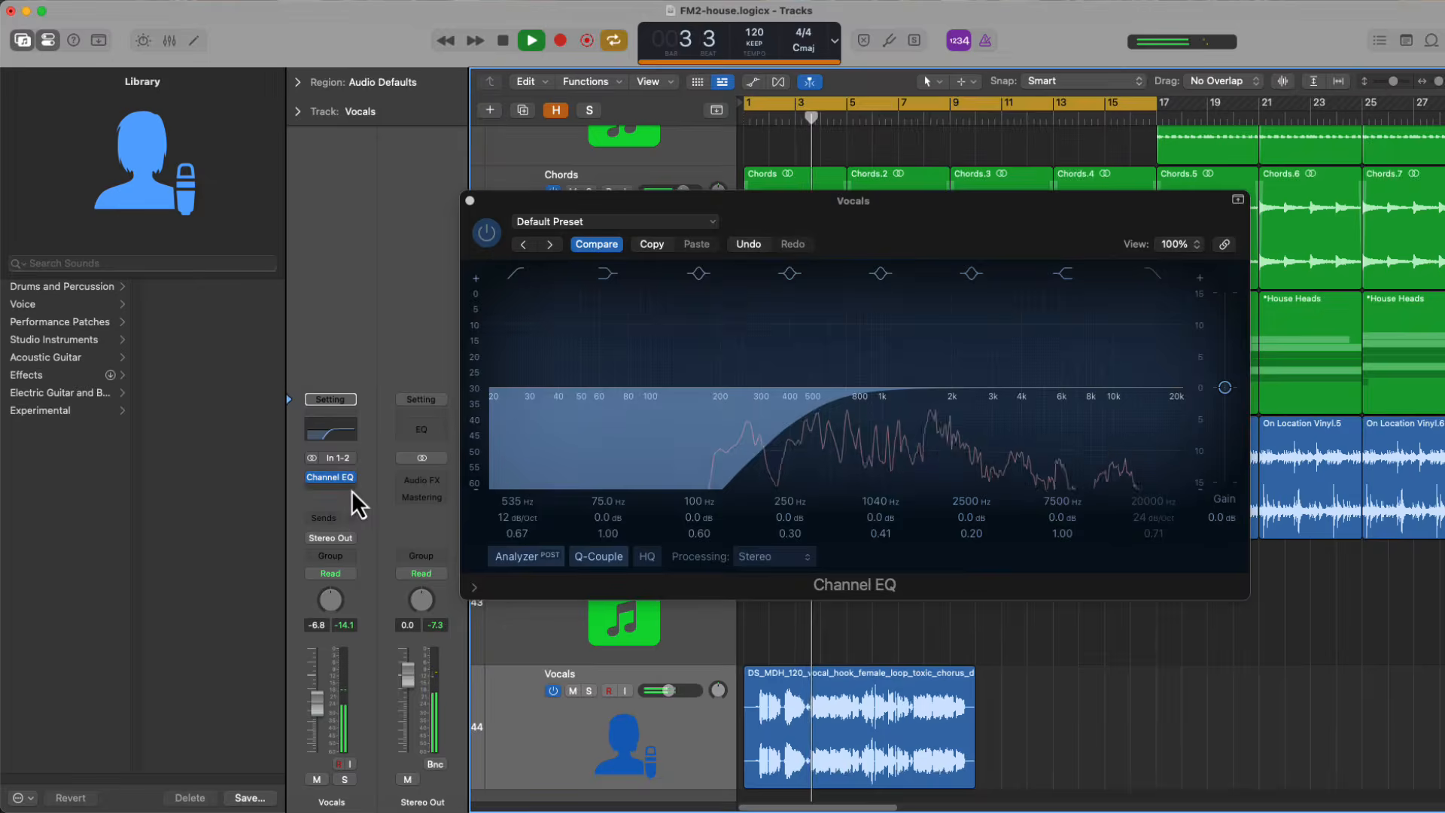
click(380, 402)
click(336, 517)
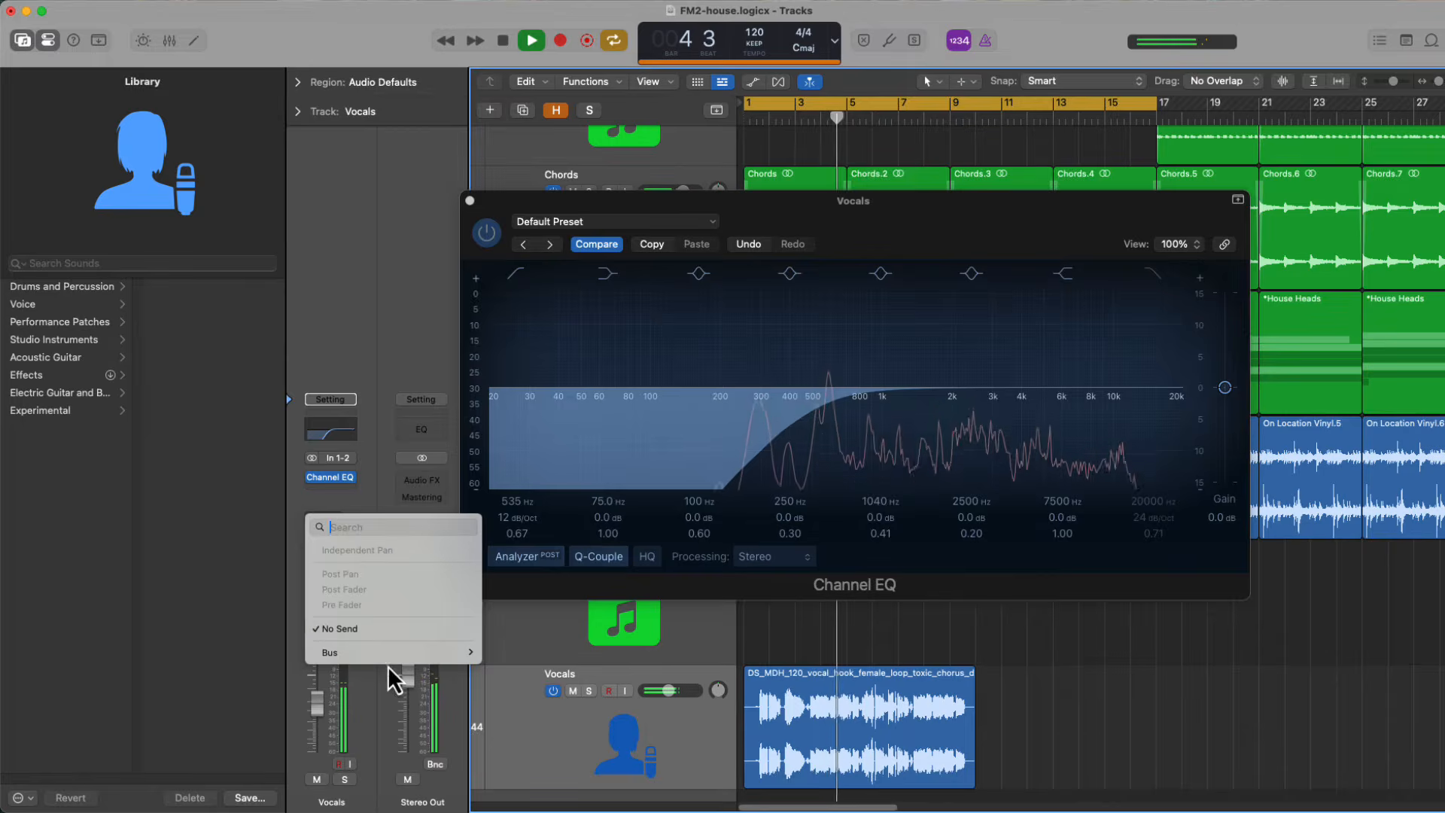
mouse_move(395, 657)
click(513, 280)
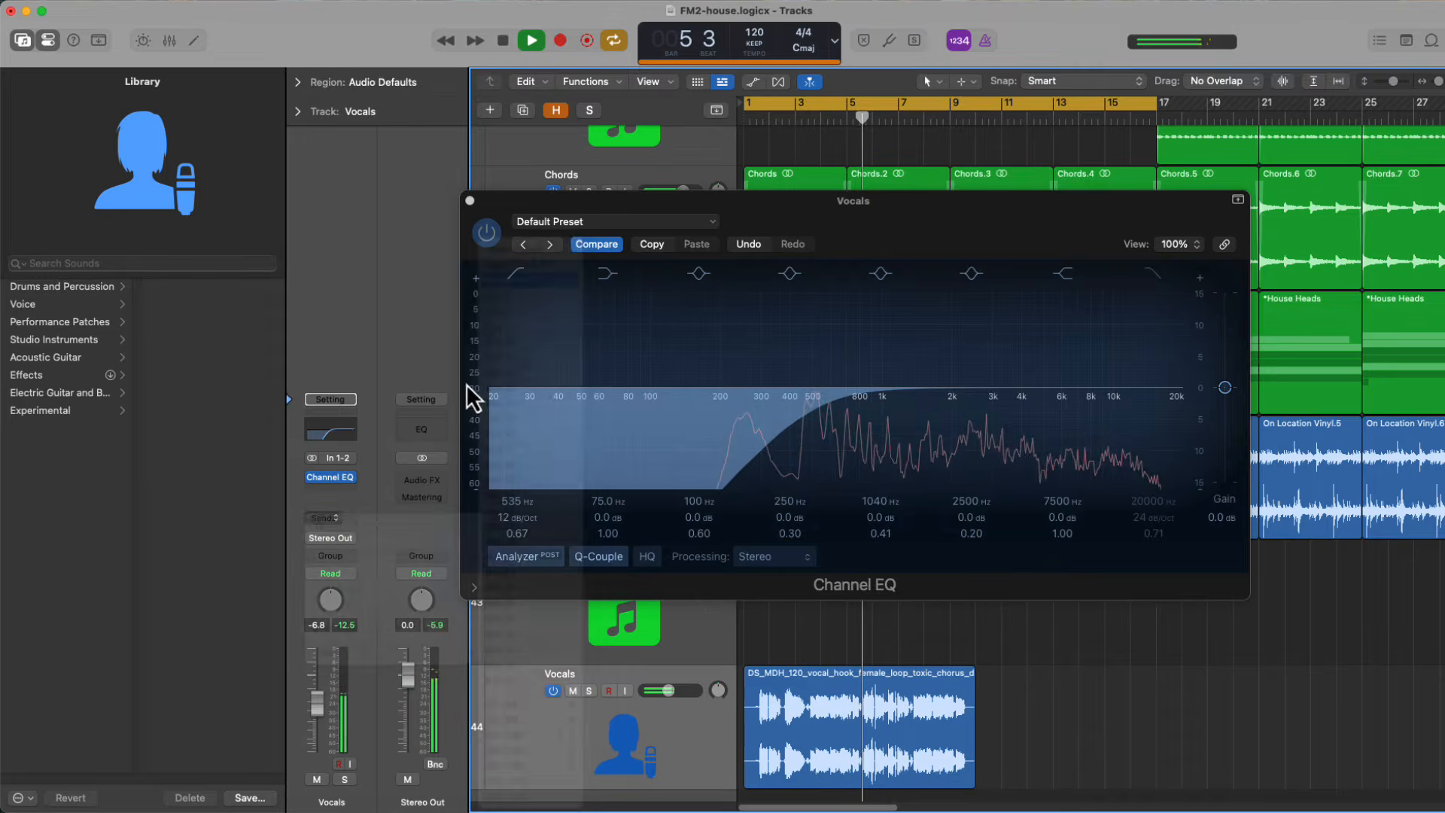
click(407, 490)
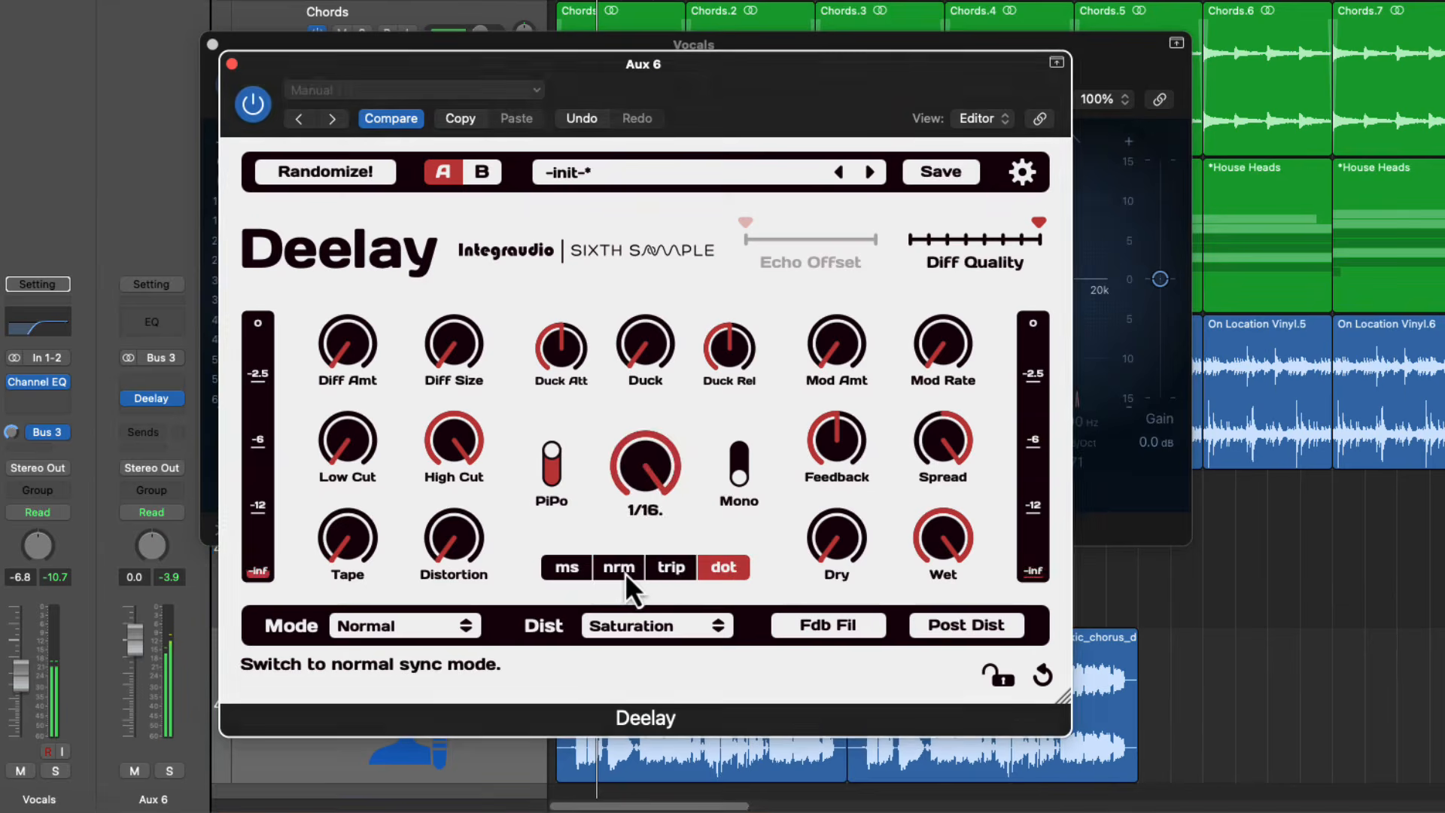
click(626, 572)
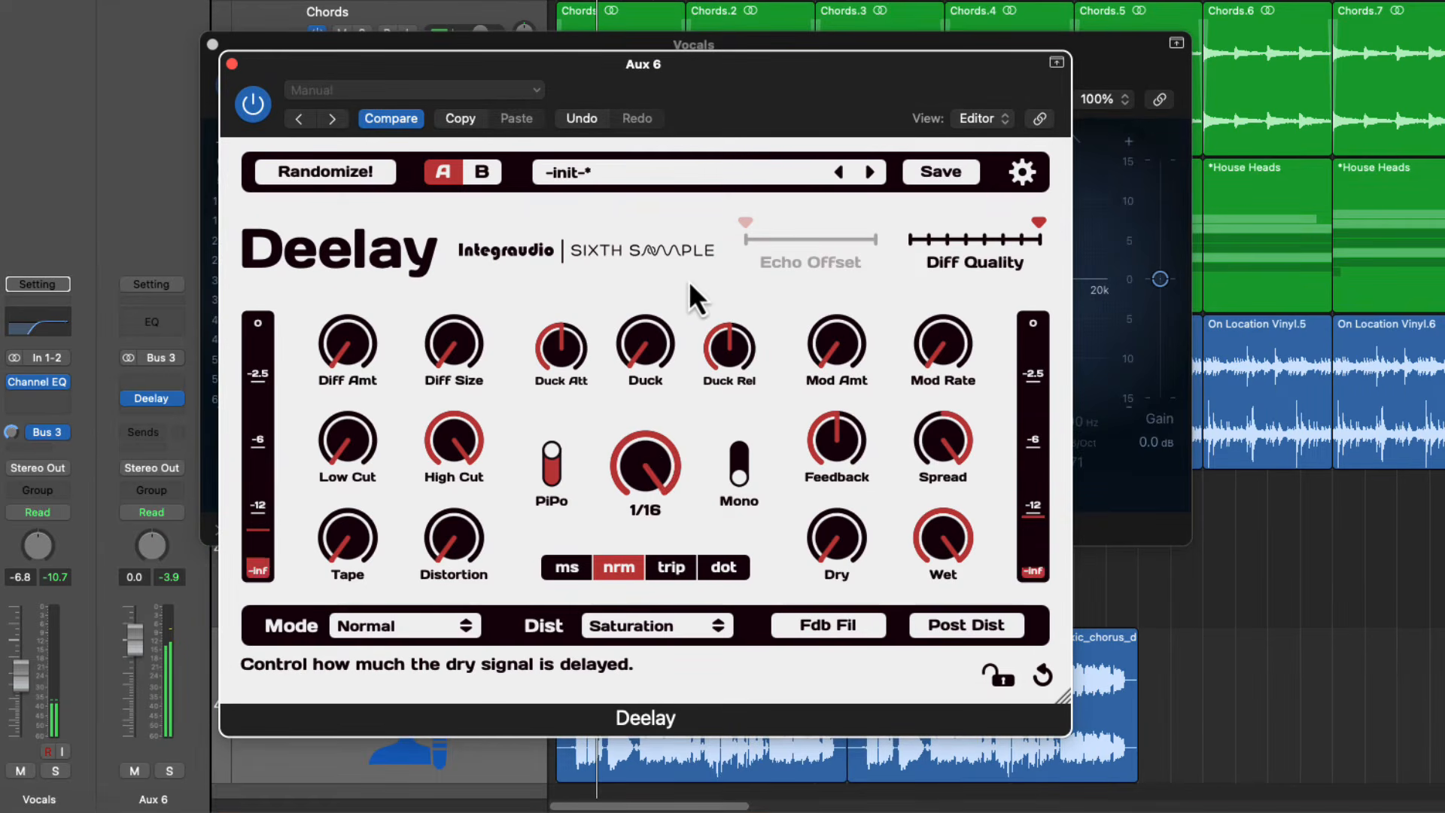
Set the Deelay time on Aux 6 to 1/8 and lower its feedback
drag(689, 281, 696, 307)
click(877, 794)
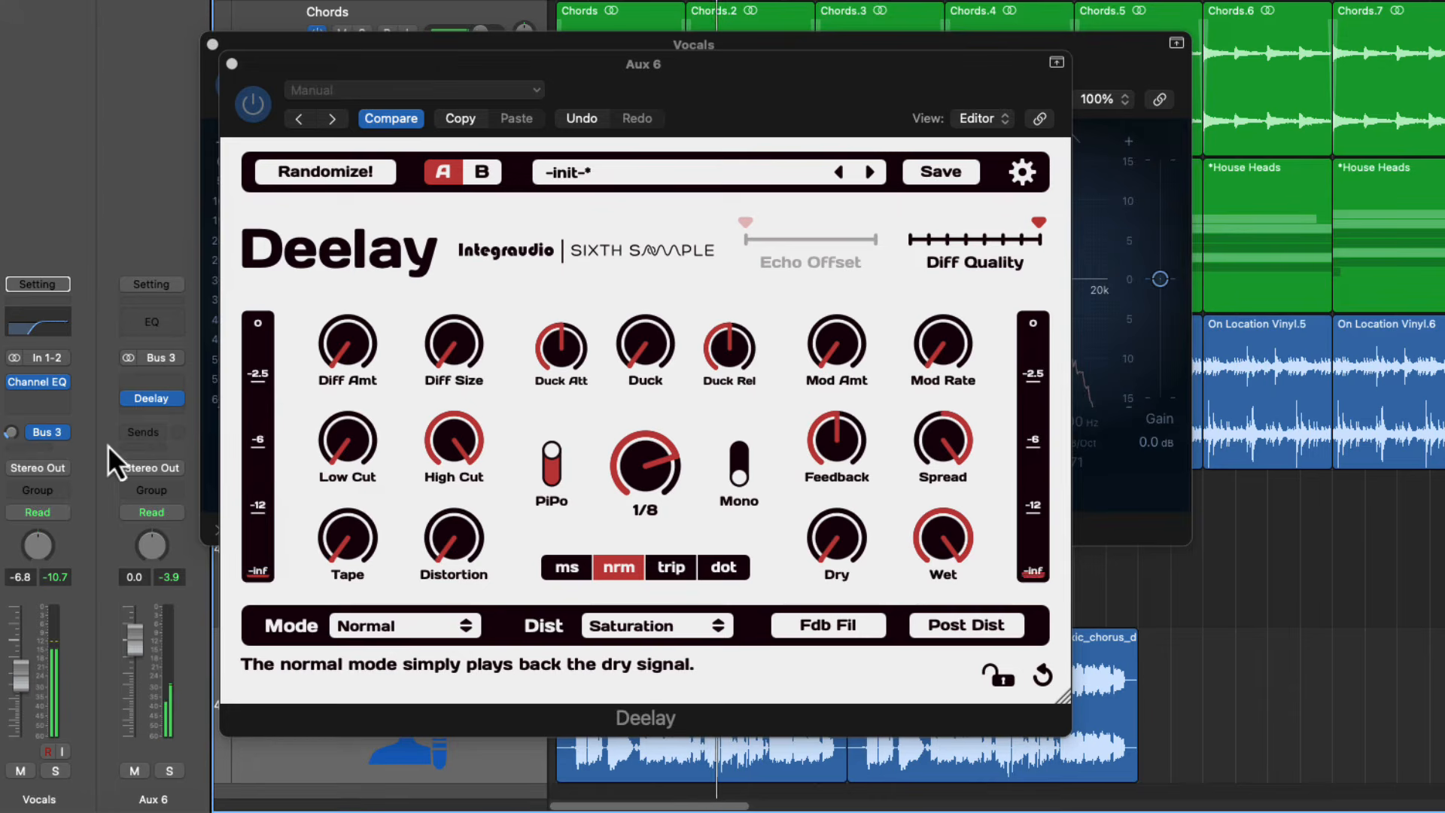
drag(832, 442, 832, 488)
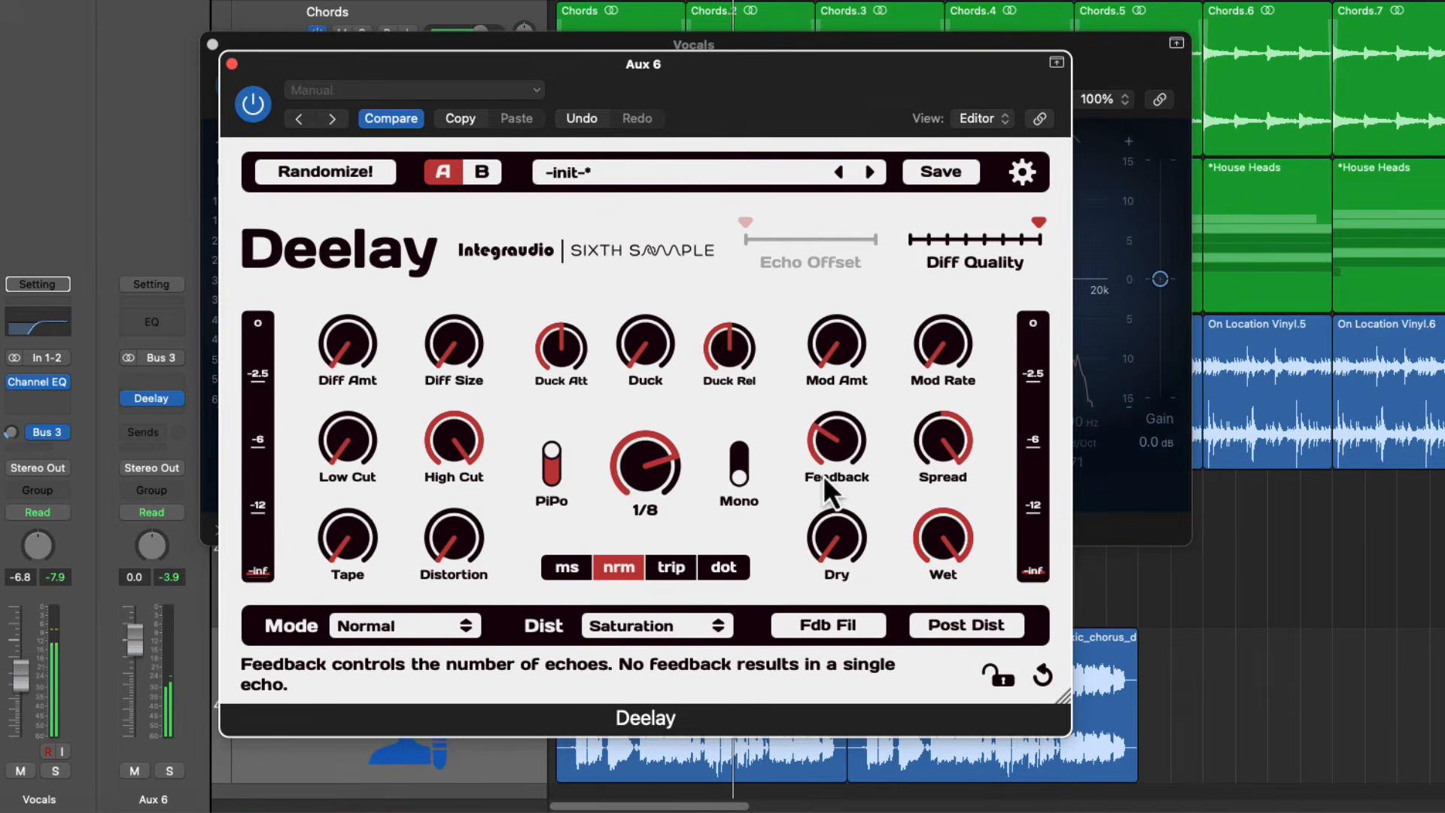
click(12, 406)
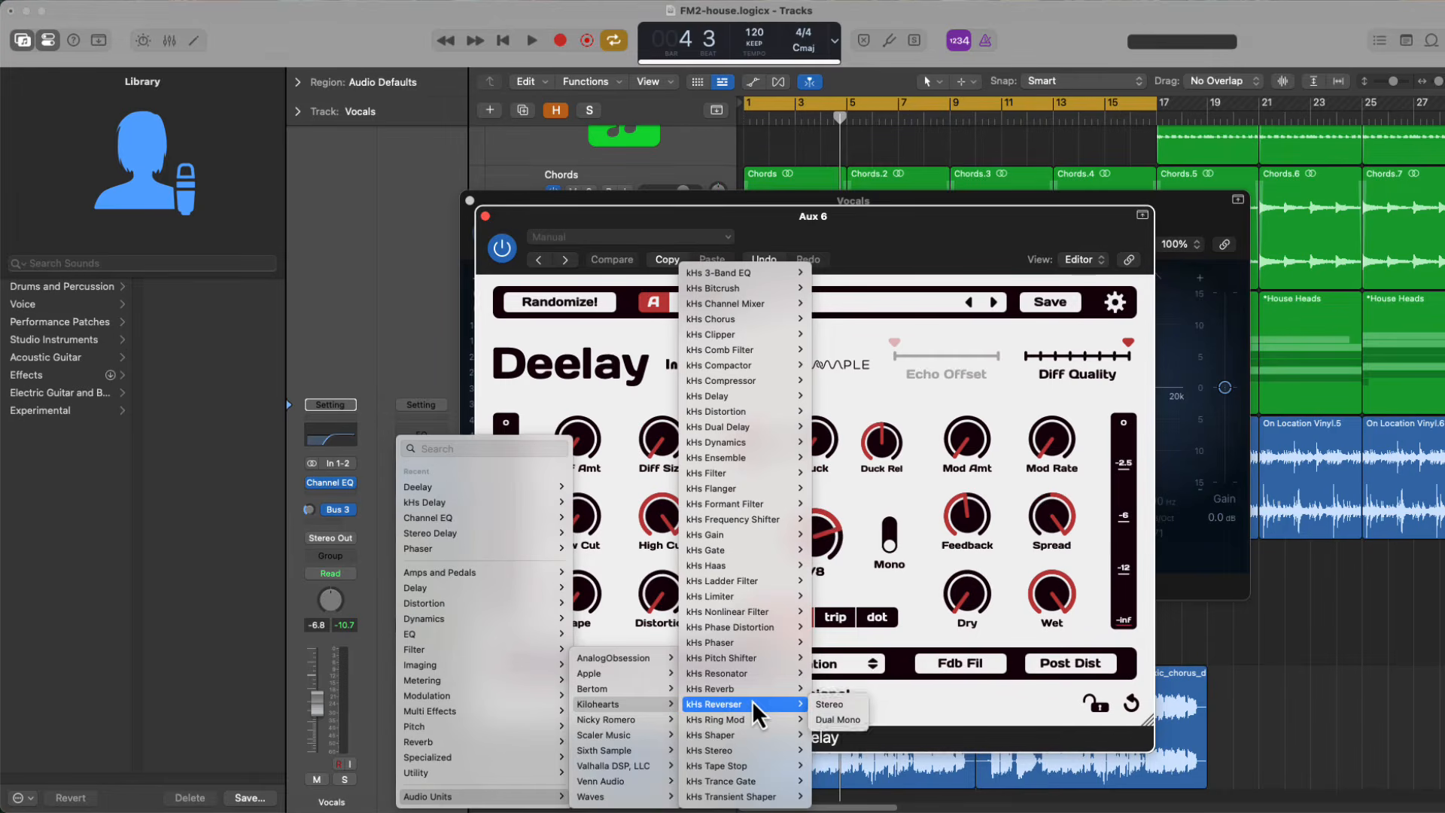
Load a stereo kHs Reverb after Deelay on Aux 6, raise its decay, size, dampen and mix, and close the plug-in windows
click(860, 691)
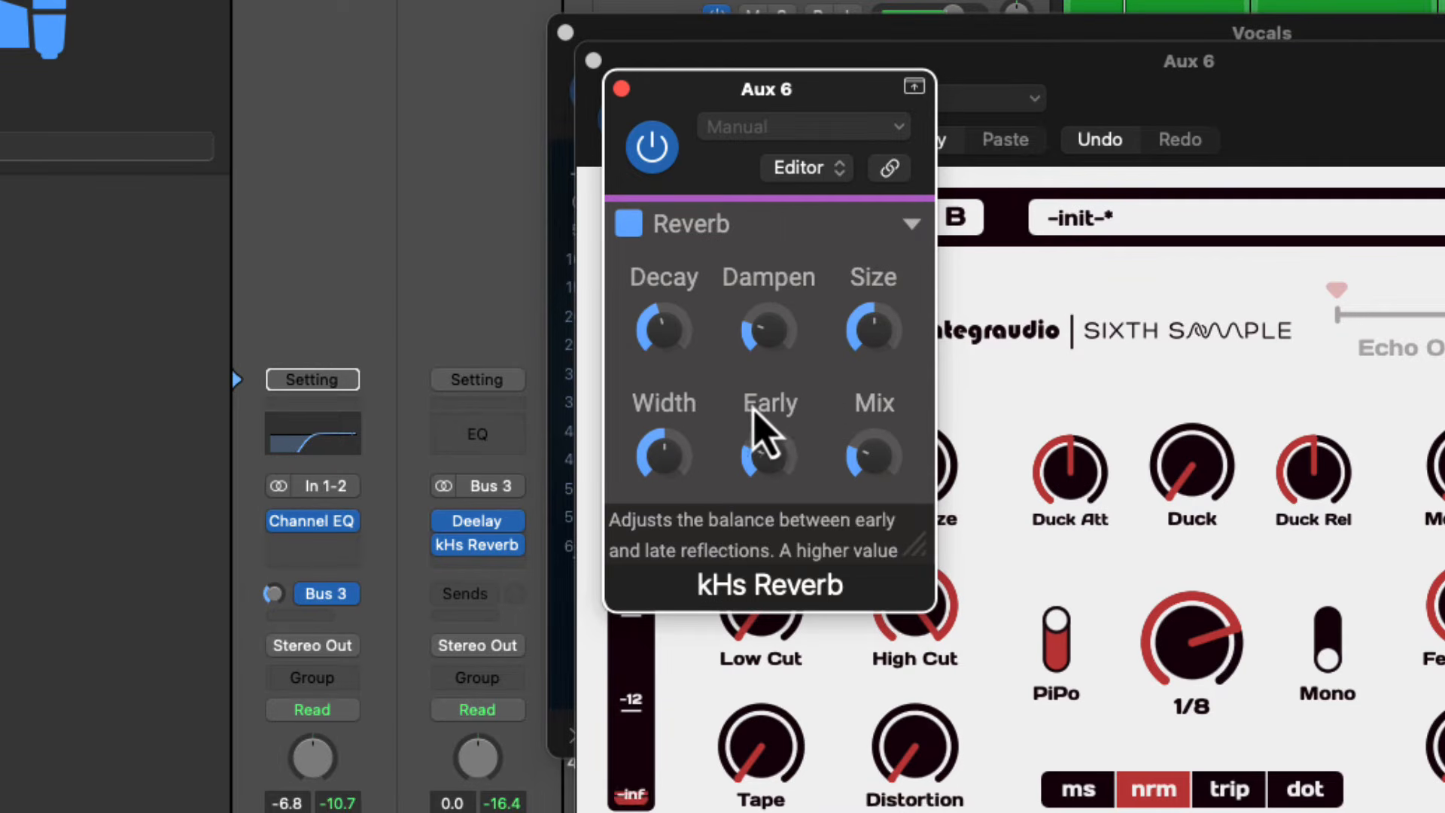
mouse_move(670, 338)
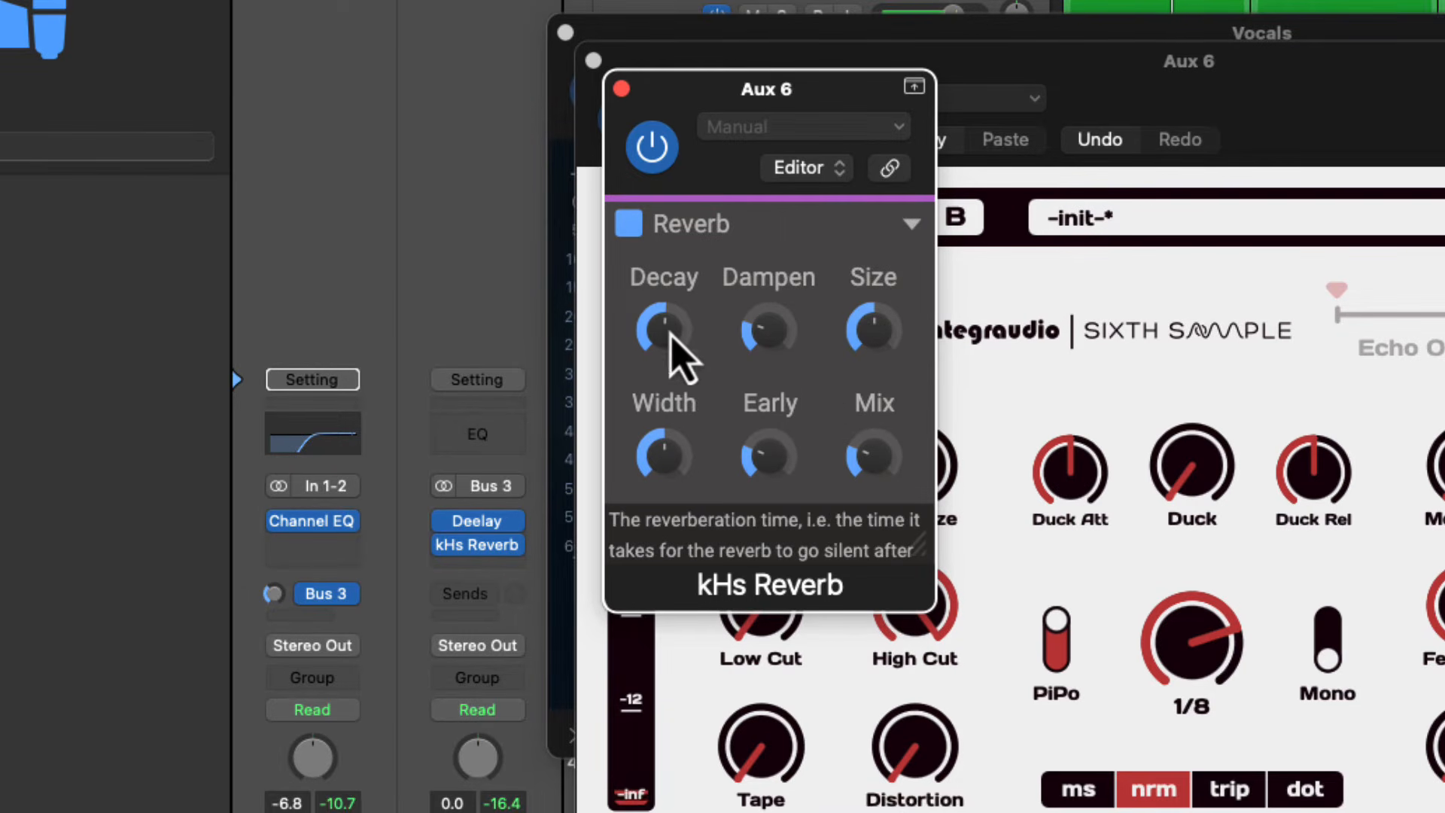
drag(875, 338, 874, 331)
drag(772, 353, 772, 344)
drag(859, 468, 859, 453)
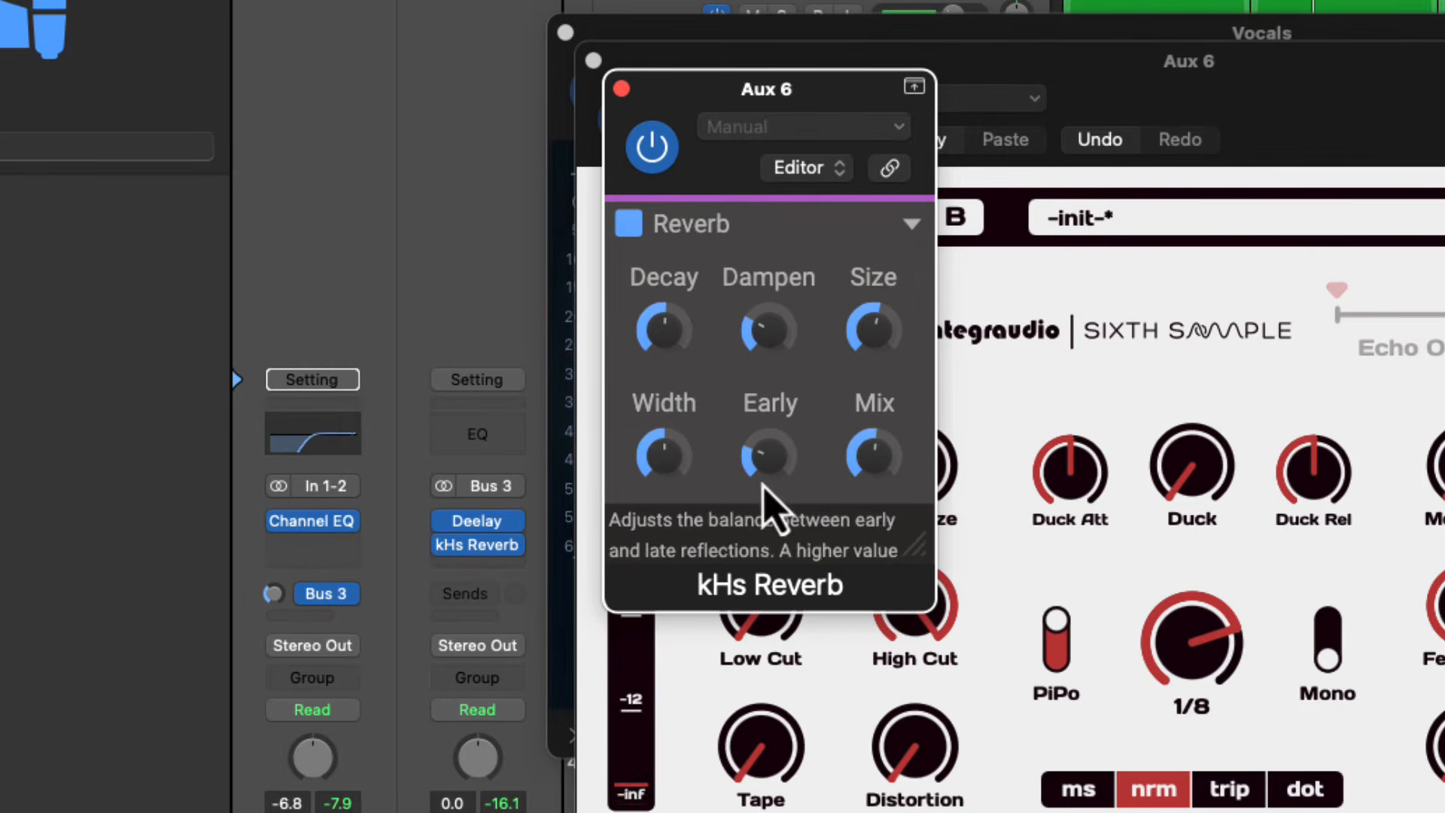
click(621, 89)
click(593, 61)
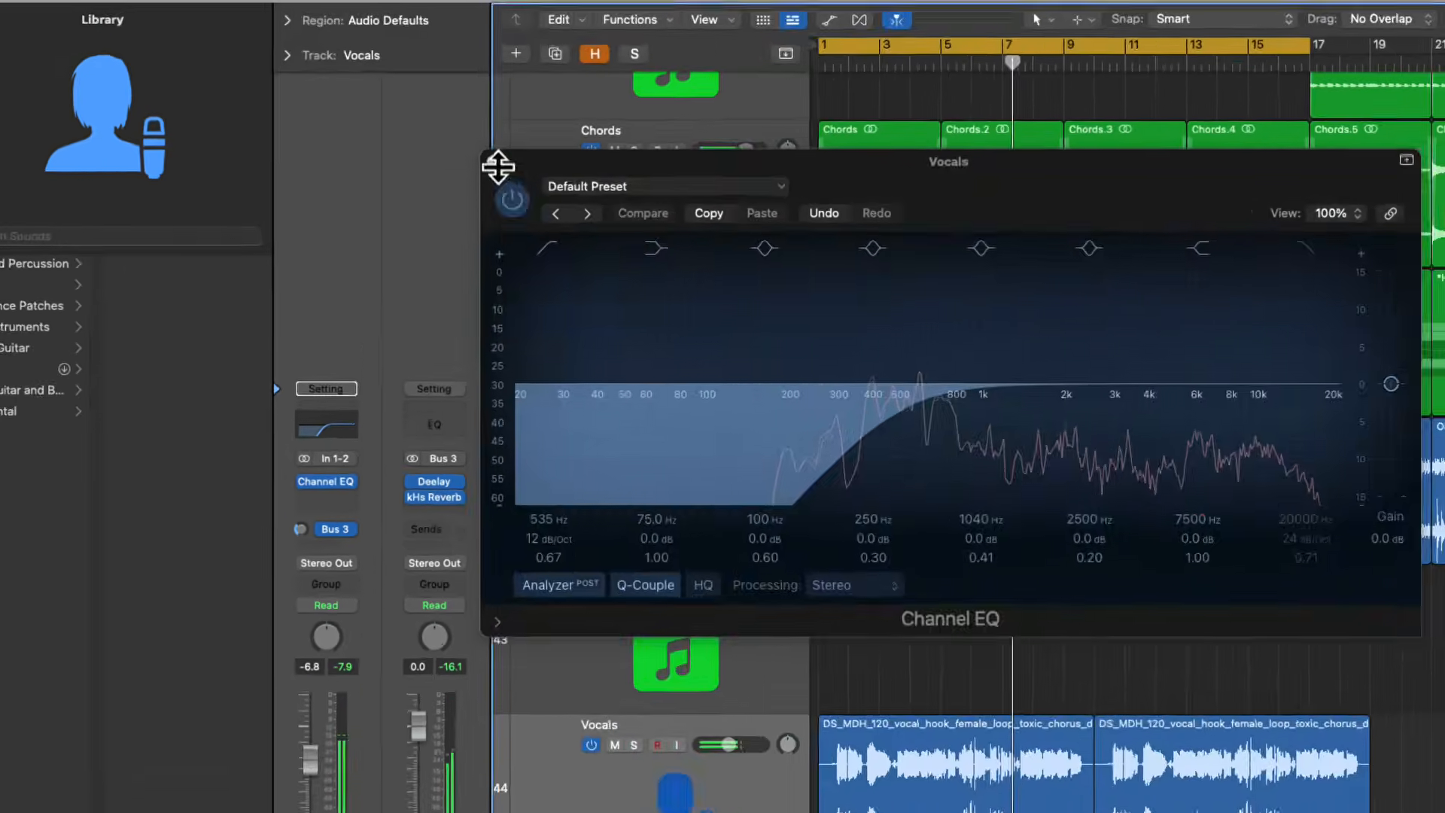
click(565, 32)
Add a 24 dB/Oct high cut at about 2760 Hz to the Vocals Channel EQ and insert Kickstart after it
click(341, 431)
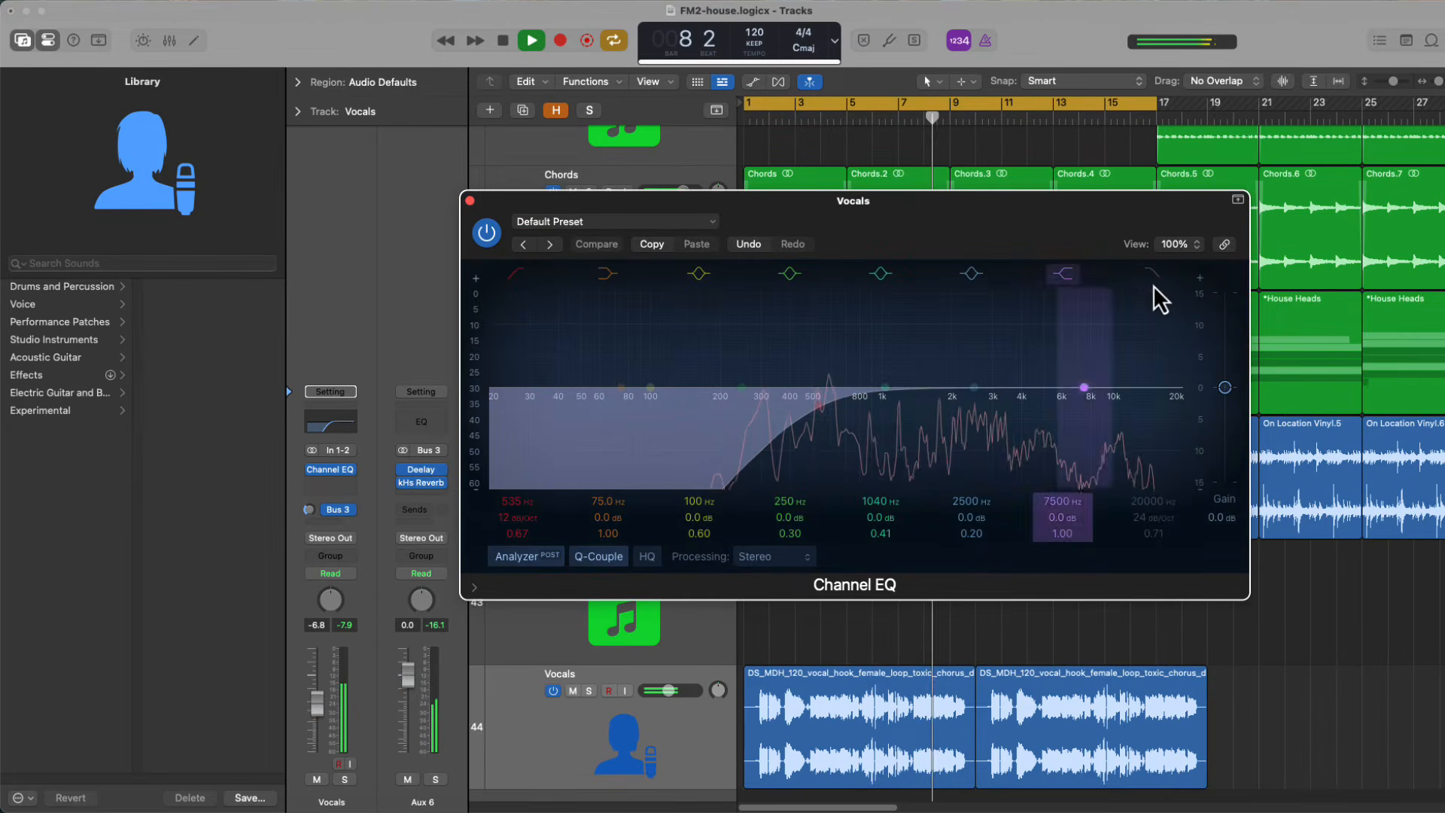
drag(1153, 286, 1008, 410)
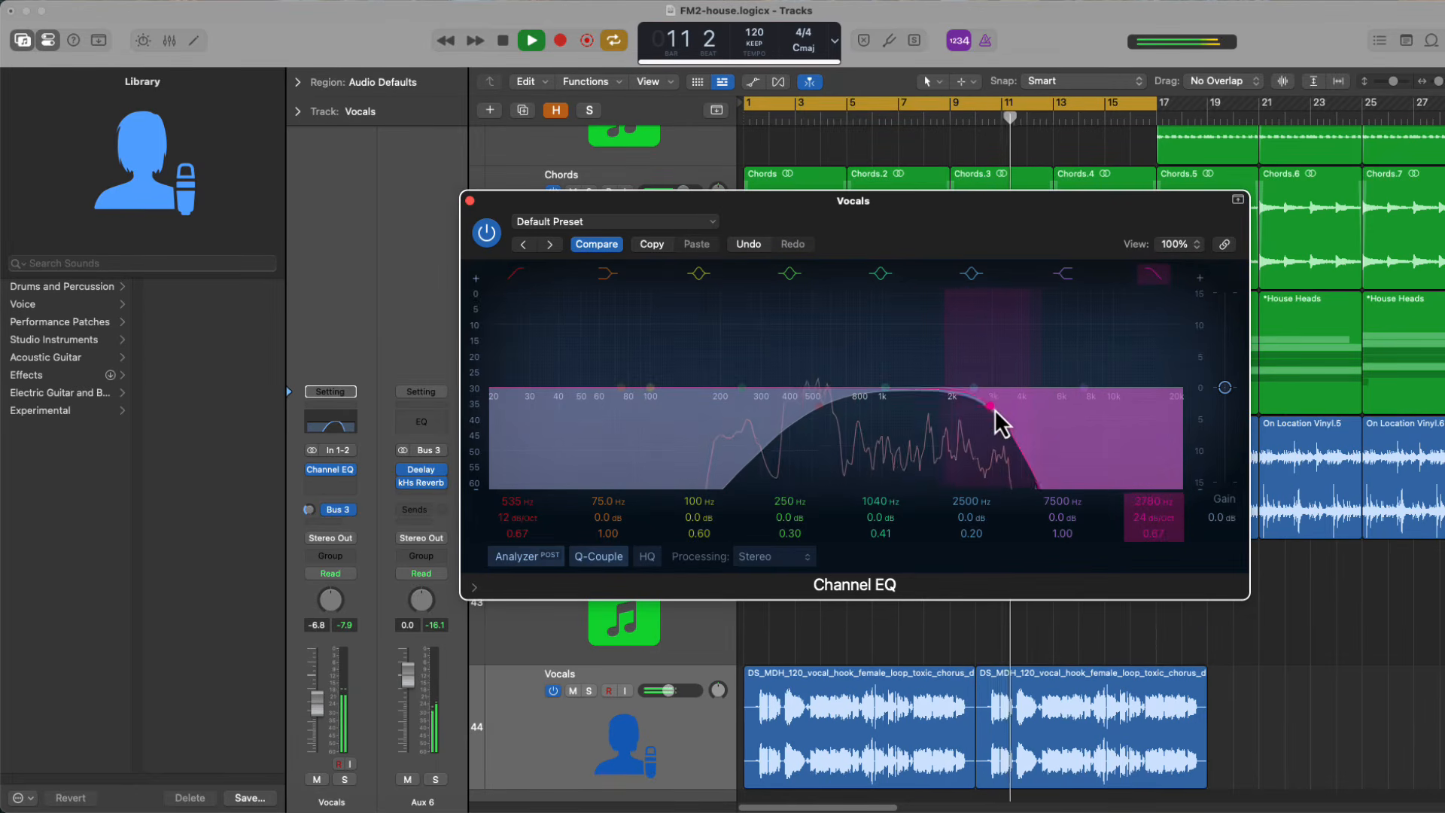
click(426, 472)
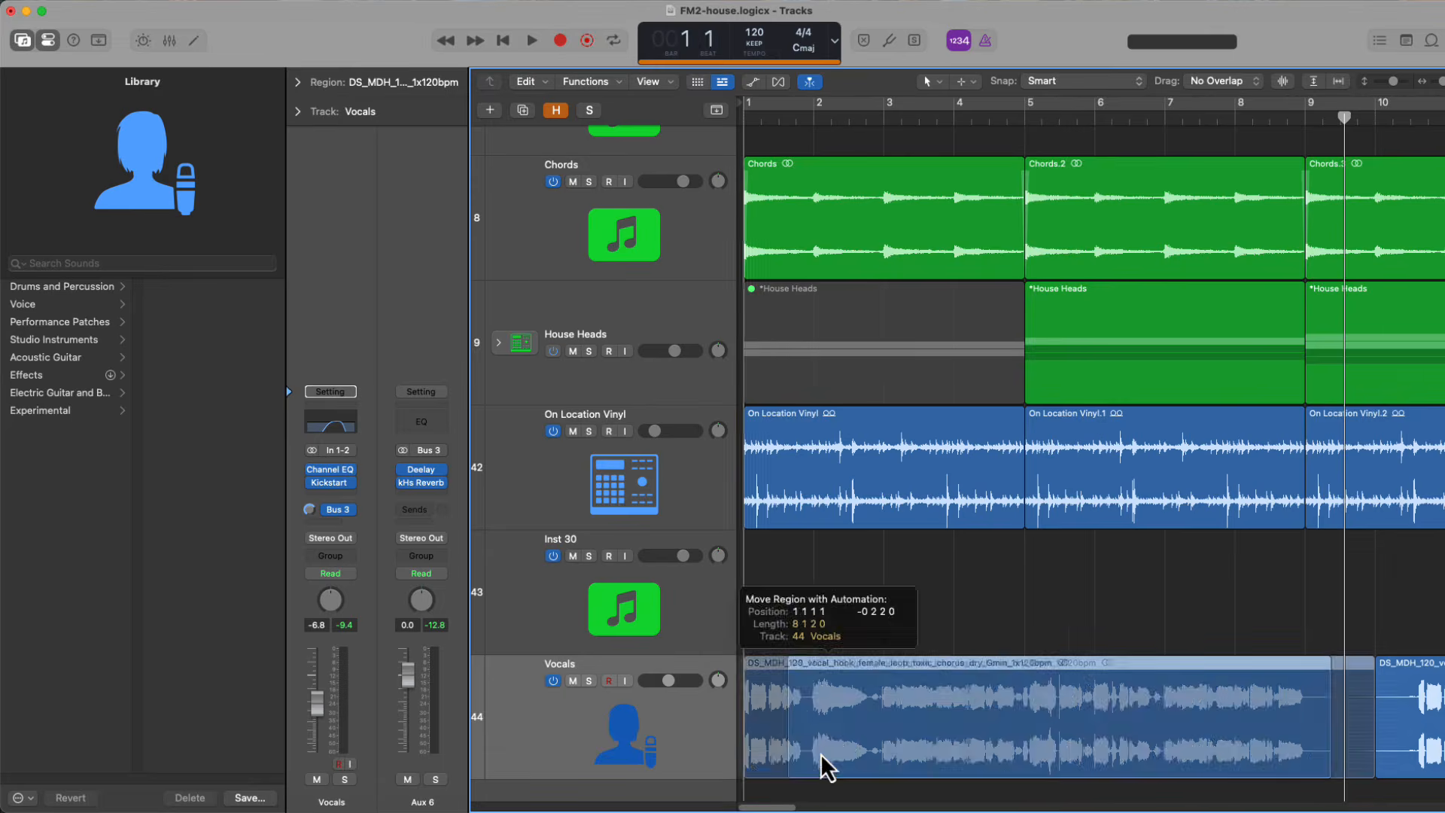
Line up the vocal hook regions on the Vocals track at bars 1 and 9 and play them against the arrangement
click(1174, 658)
key(space)
Repeat the vocal hook region at bar 17 and play the arrangement from there
key(space)
scroll(962, 594, down, 3)
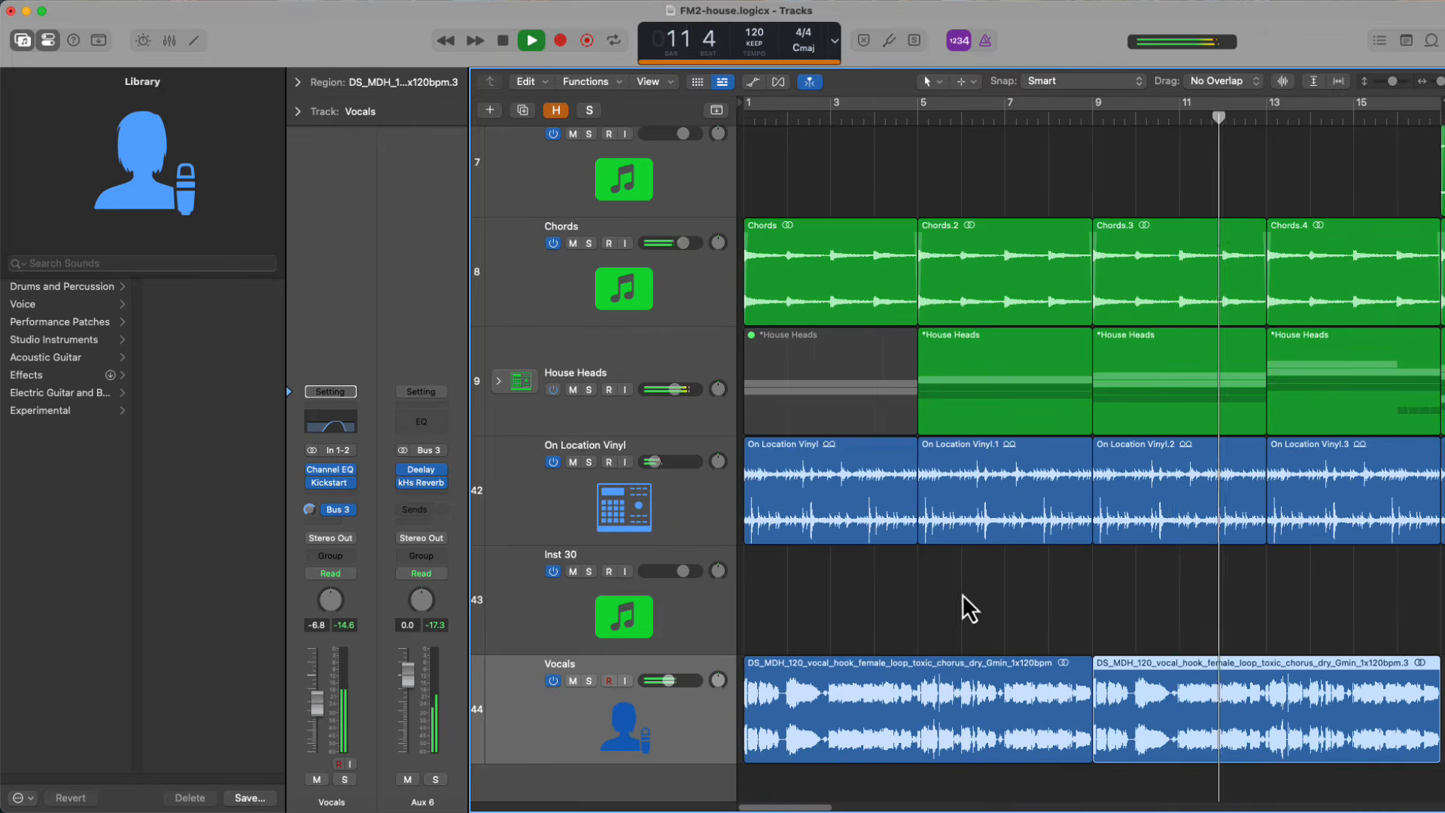
scroll(971, 598, right, 5)
scroll(1155, 644, down, 5)
scroll(1110, 654, up, 1)
key(space)
key(super+r)
scroll(1043, 697, right, 5)
click(865, 120)
Cut the vocal hook from bar 17 into one-bar chops placed at bars 17, 19, 21, 23 and 24
key(space)
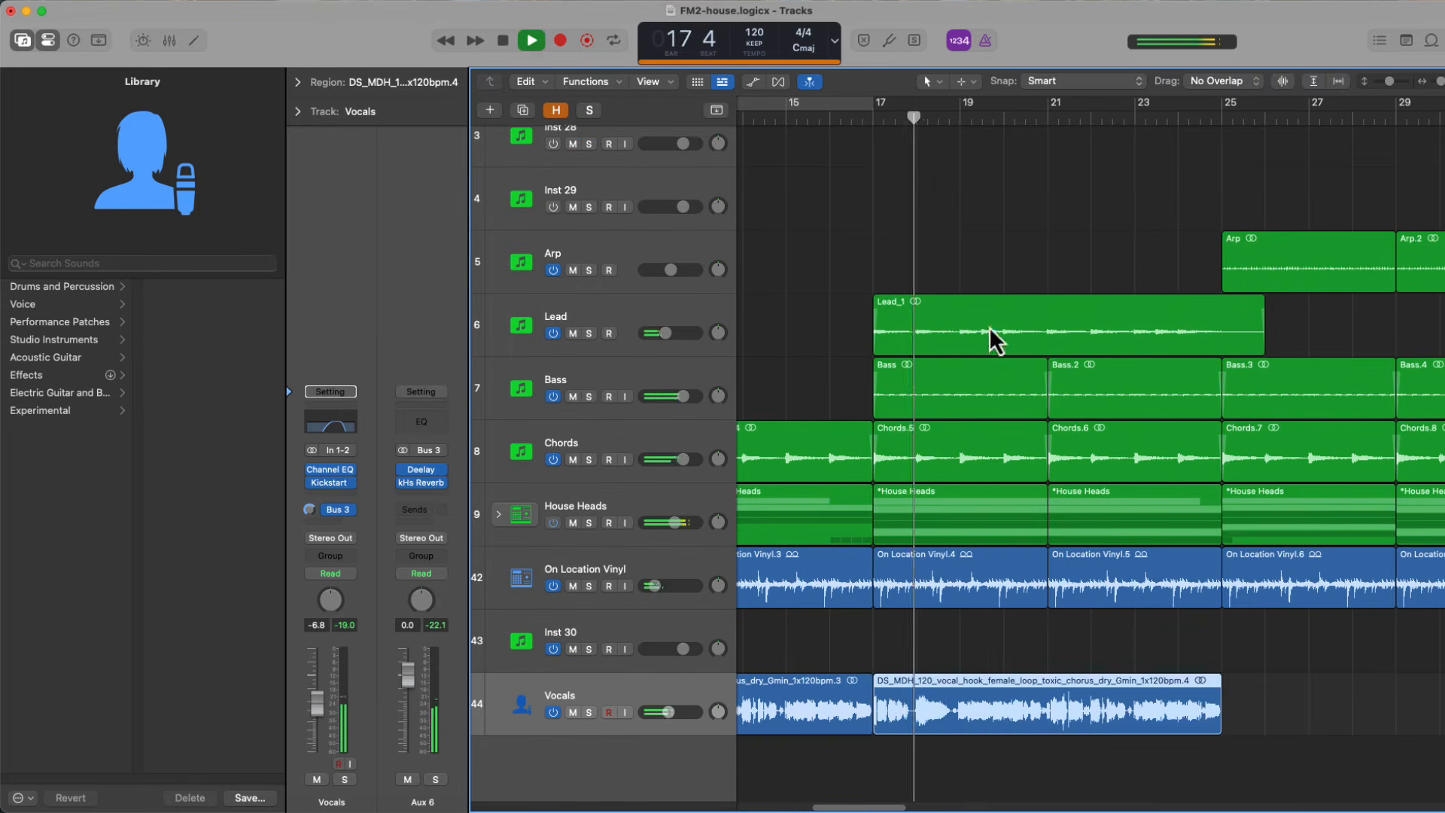
key(space)
click(862, 122)
mouse_move(1219, 719)
mouse_down()
mouse_move(916, 719)
mouse_move(1358, 715)
mouse_move(1337, 702)
mouse_move(1011, 704)
mouse_move(1106, 715)
mouse_up()
key(space)
key(Delete)
click(945, 120)
key(space)
key(space)
drag(966, 715, 1054, 715)
key(space)
scroll(1192, 603, down, 3)
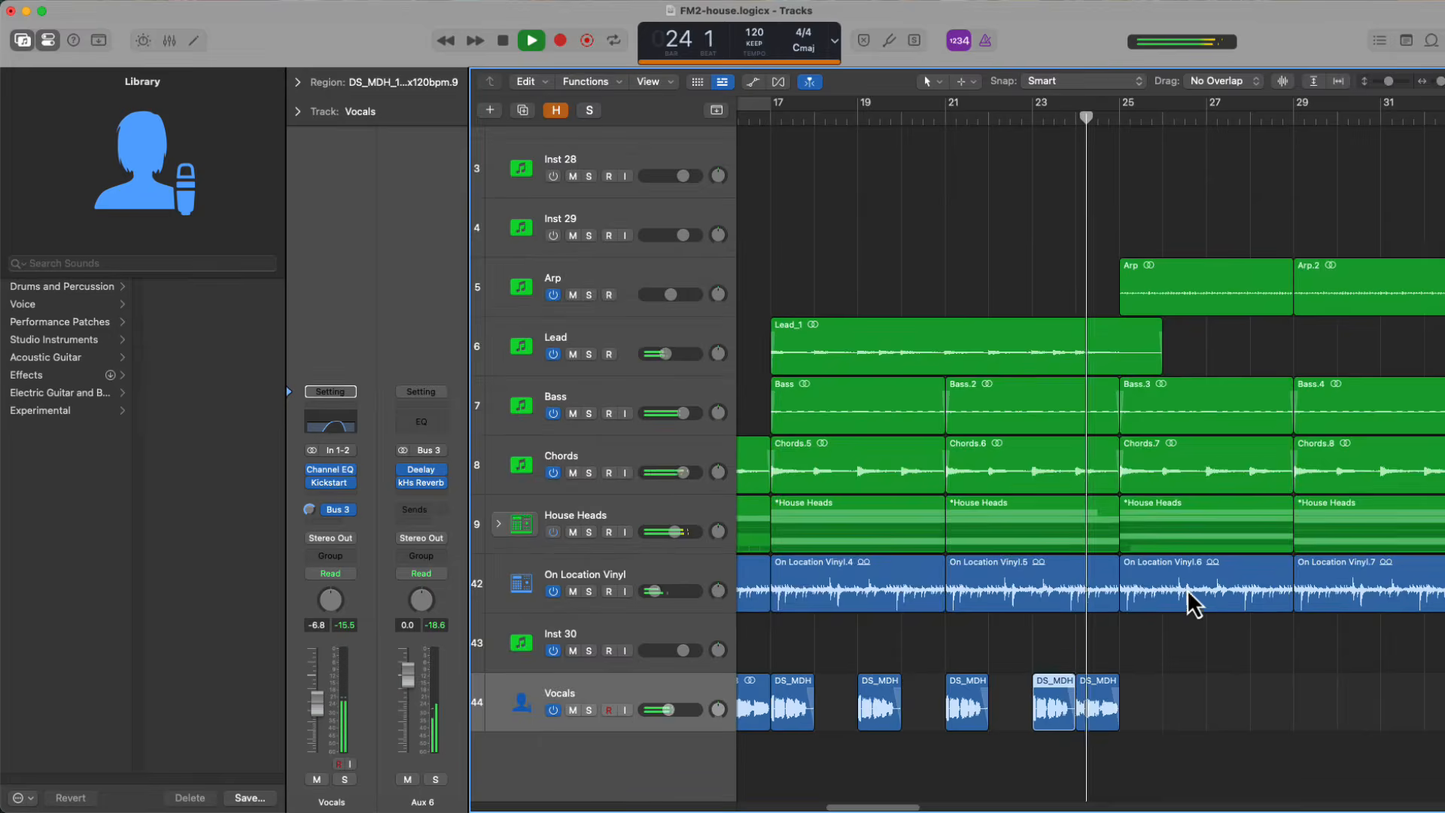
scroll(1193, 602, right, 5)
drag(883, 634, 1228, 632)
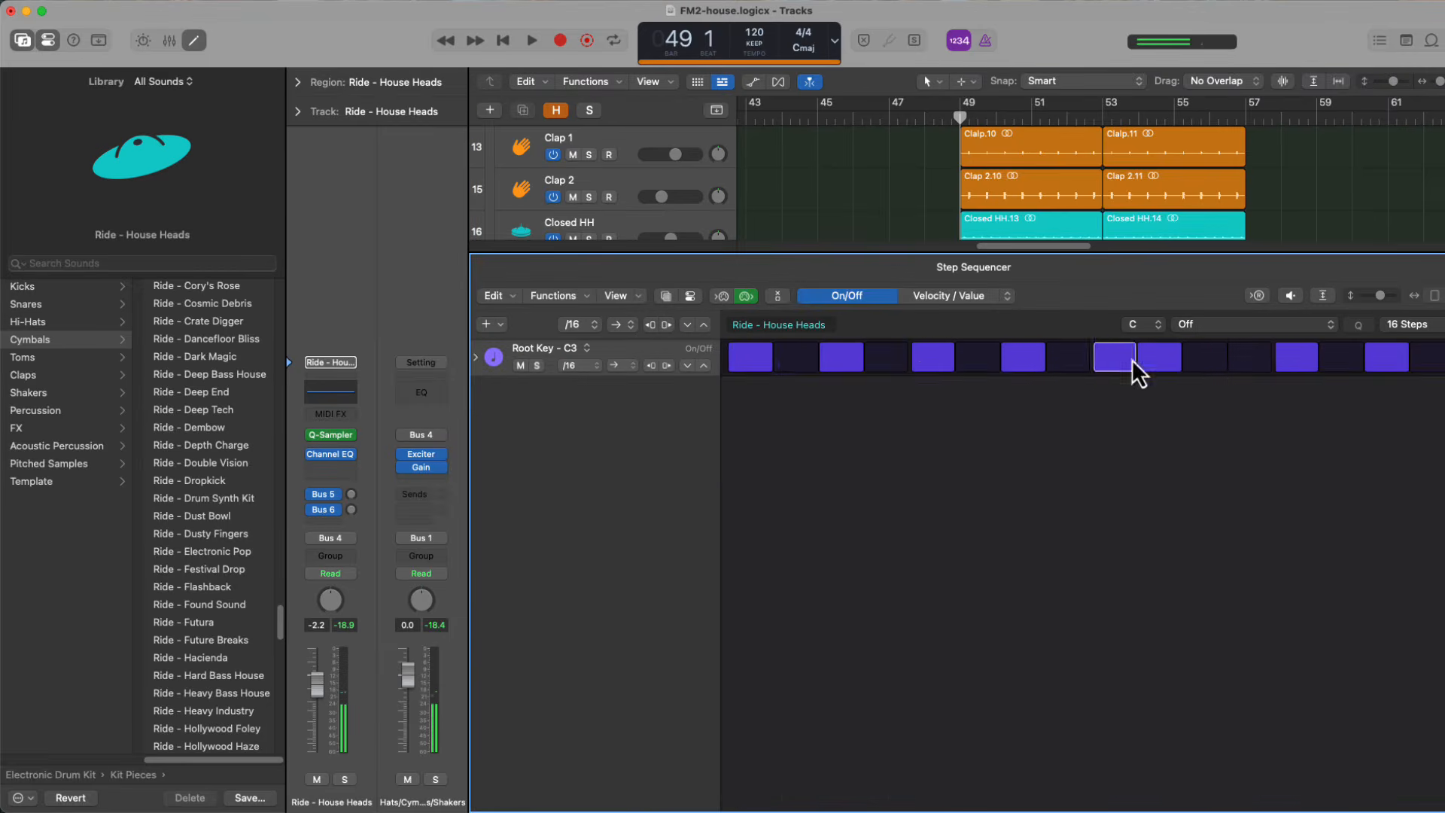
Edit the Ride - House Heads step pattern at bar 49, move its track directly below Crash and play it
click(1115, 358)
click(526, 346)
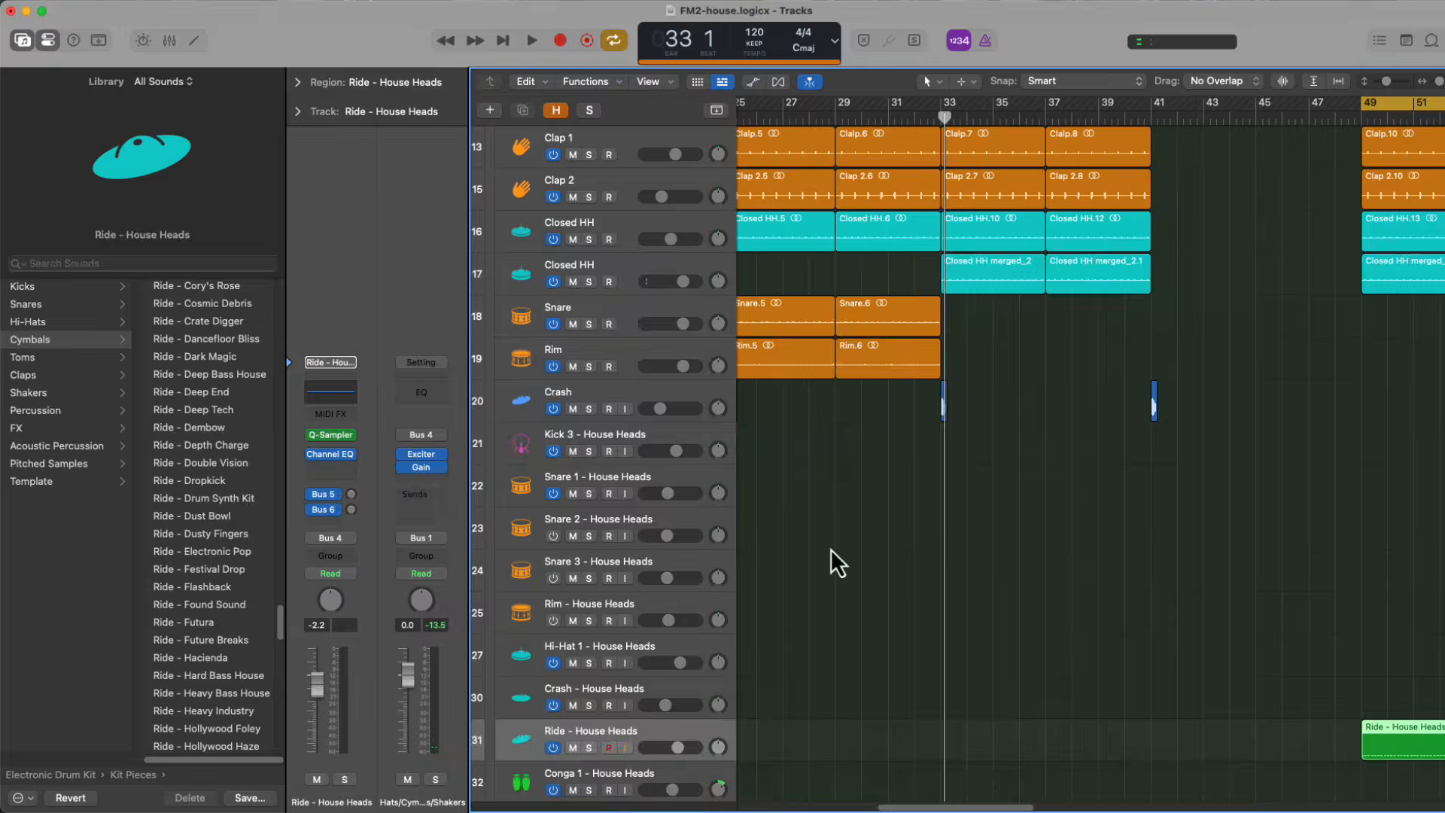
drag(583, 740, 583, 437)
key(space)
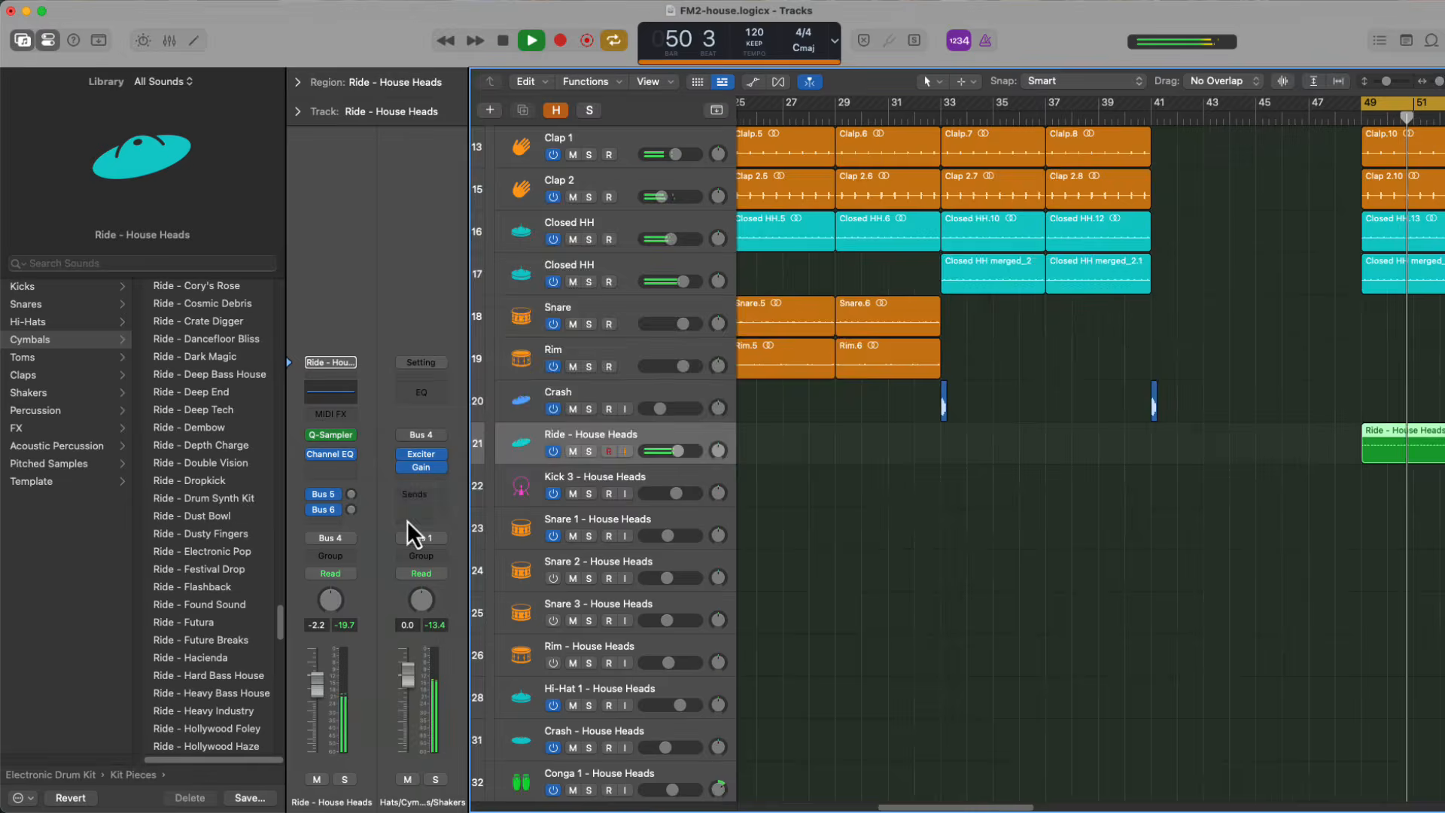
Copy the ride region to bar 53 and the crash from bar 41 to bar 49
click(330, 468)
scroll(978, 489, right, 5)
click(470, 200)
drag(1204, 444, 1309, 444)
drag(947, 402, 1131, 402)
key(space)
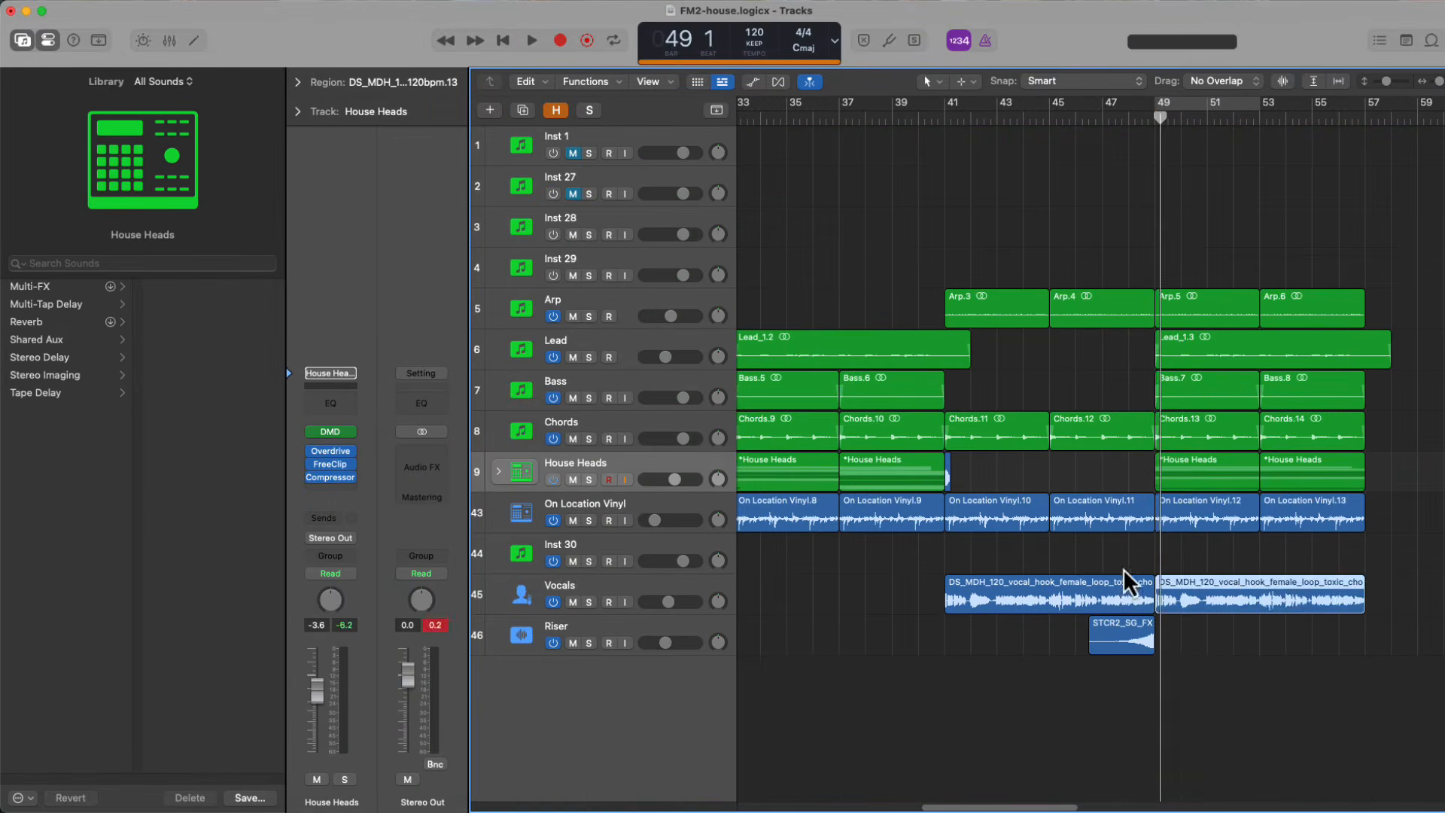
Chop the vocal hook between bars 49 and 57 into short slices and extend the bass and kick regions to bar 65
drag(1129, 580, 1338, 584)
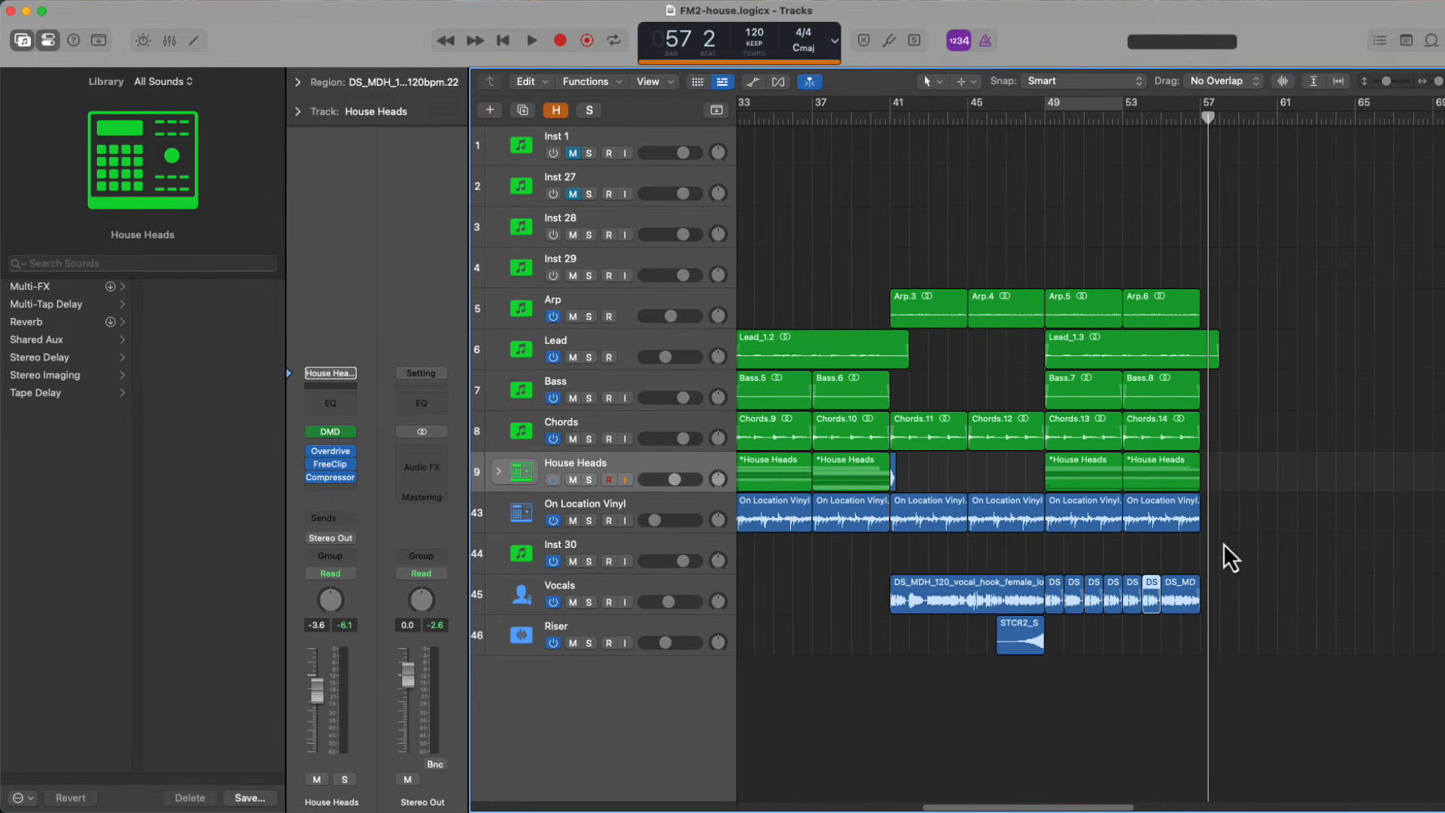
click(501, 508)
key(space)
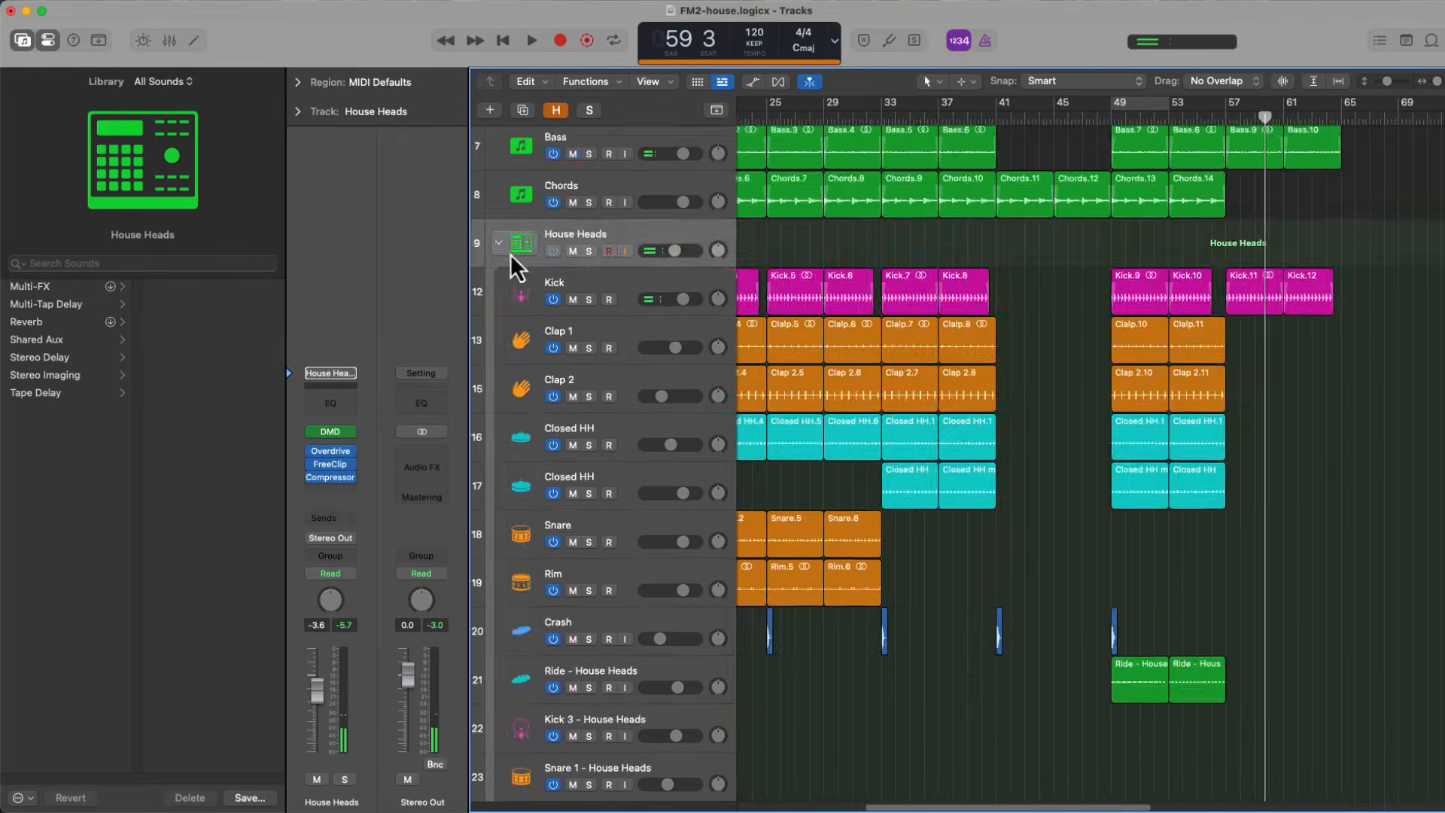